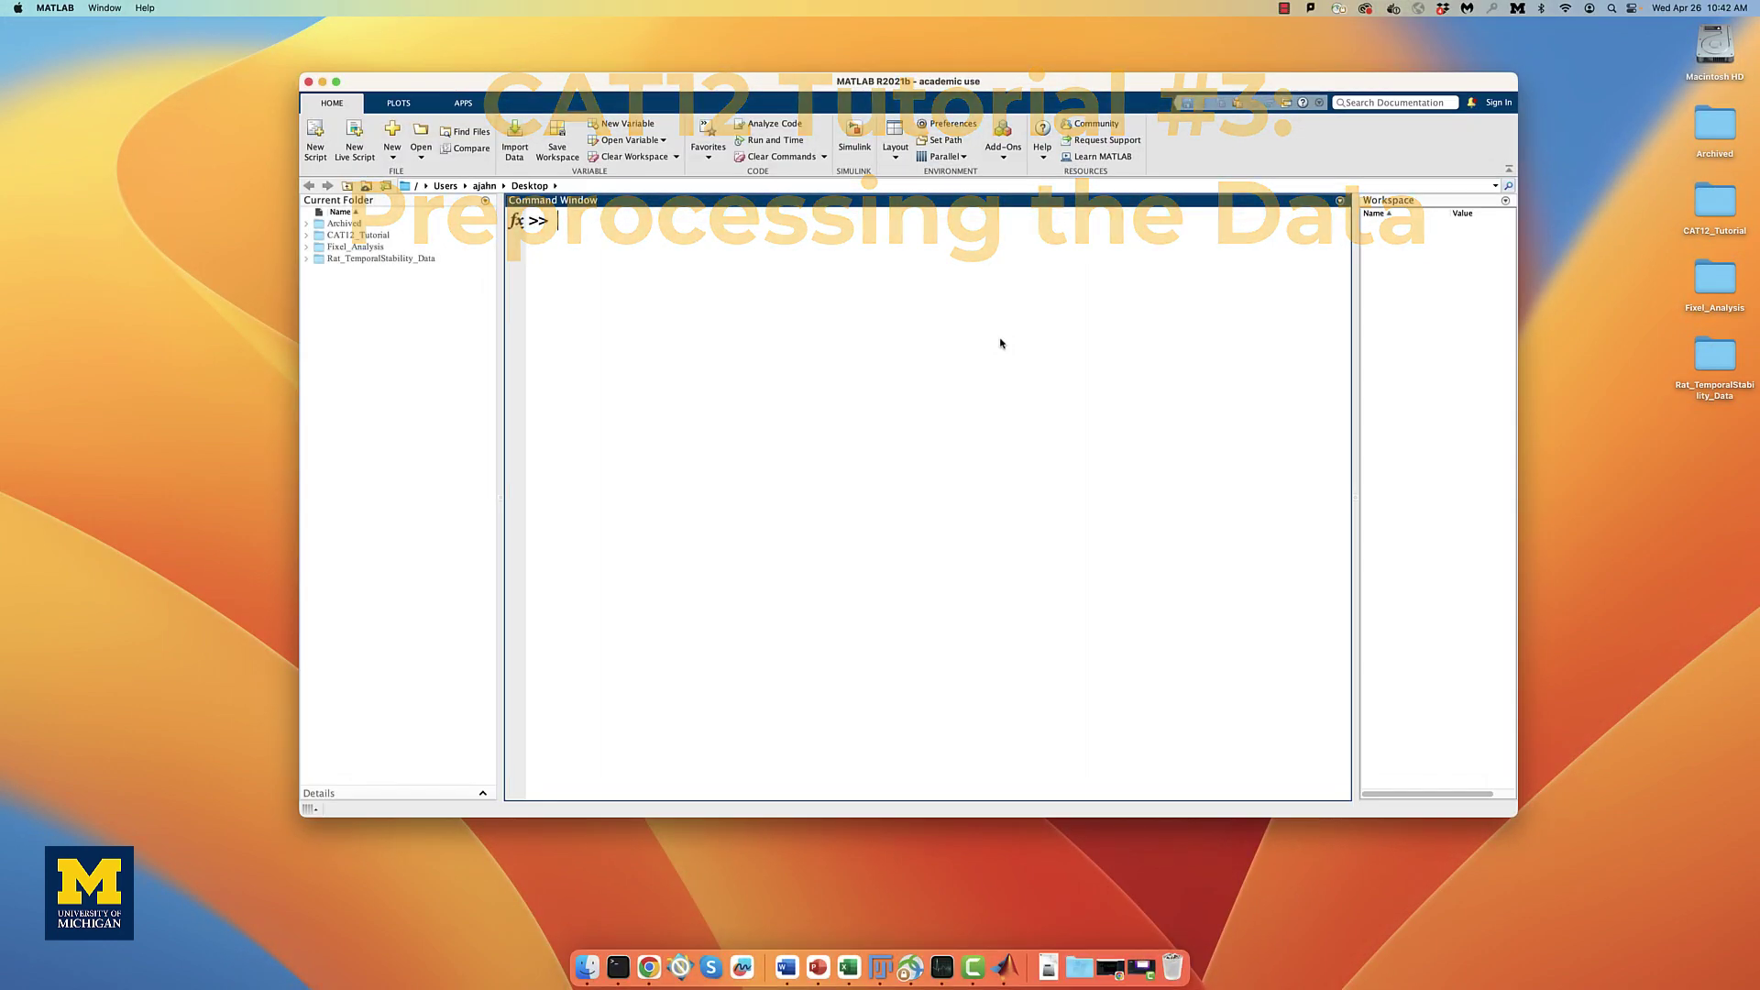
Step: Launch SPM12 with 'spm fmri', start the cat12 toolbox, and open its Segment batch module
type("spm fmr")
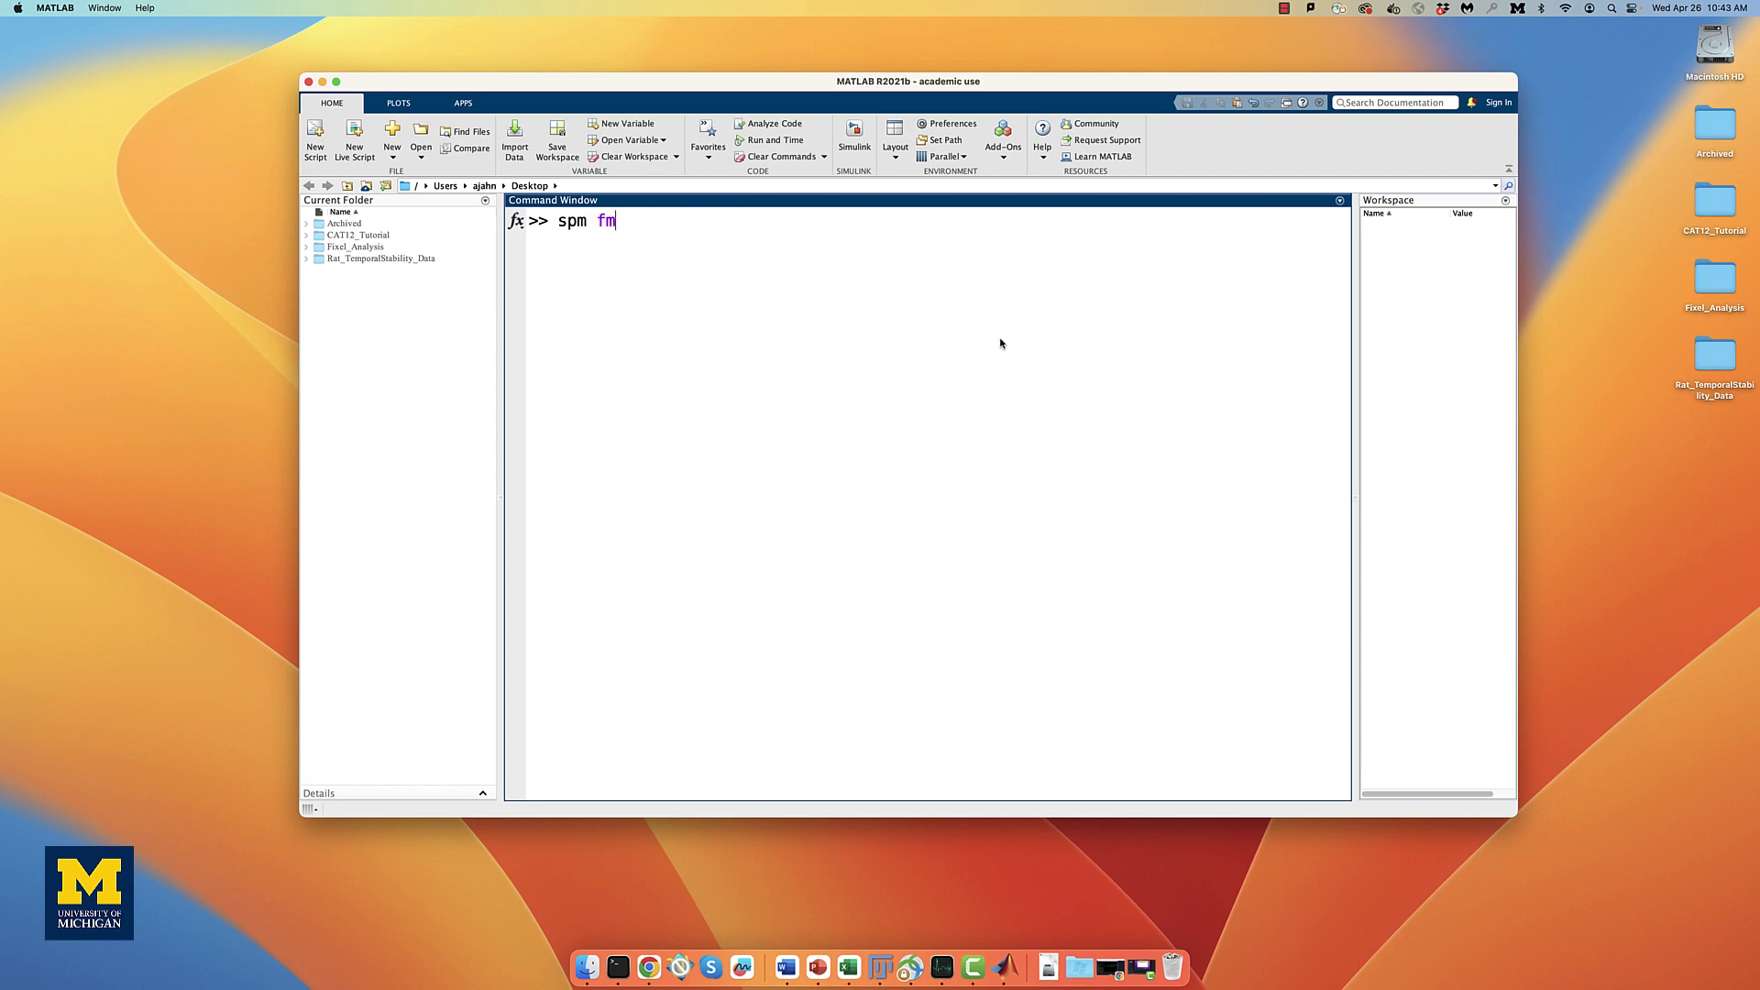
type("i")
key("Return")
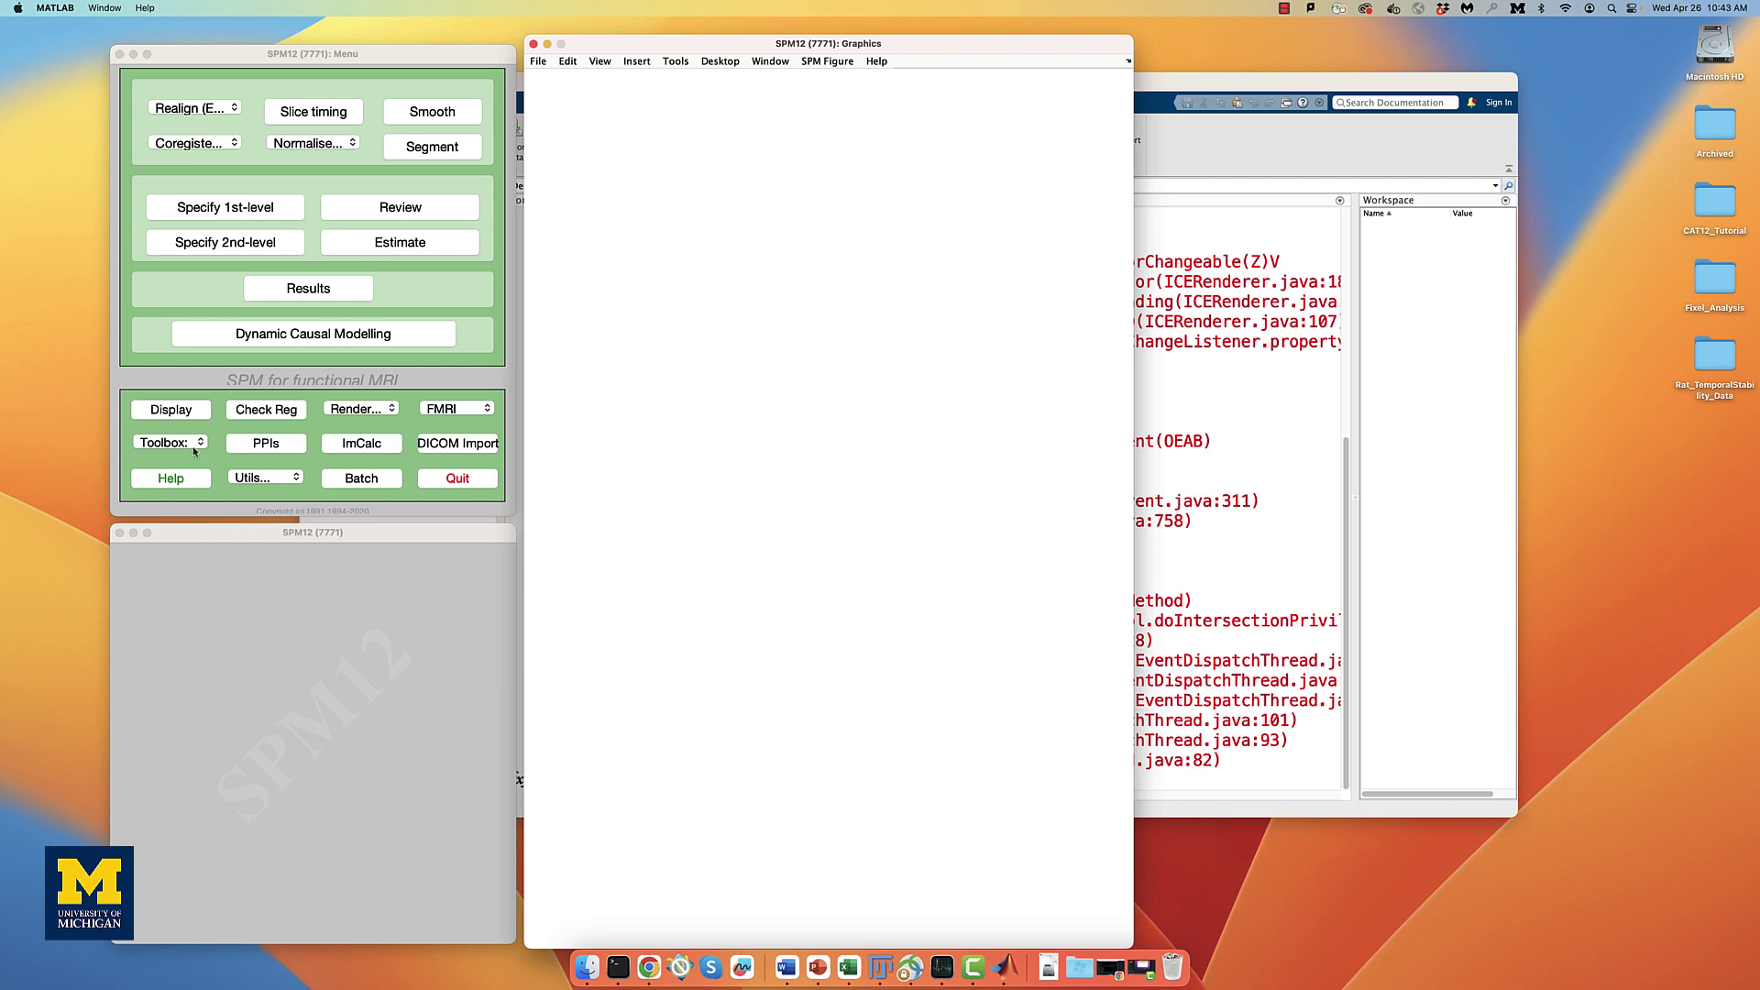
left_click(172, 442)
left_click(181, 529)
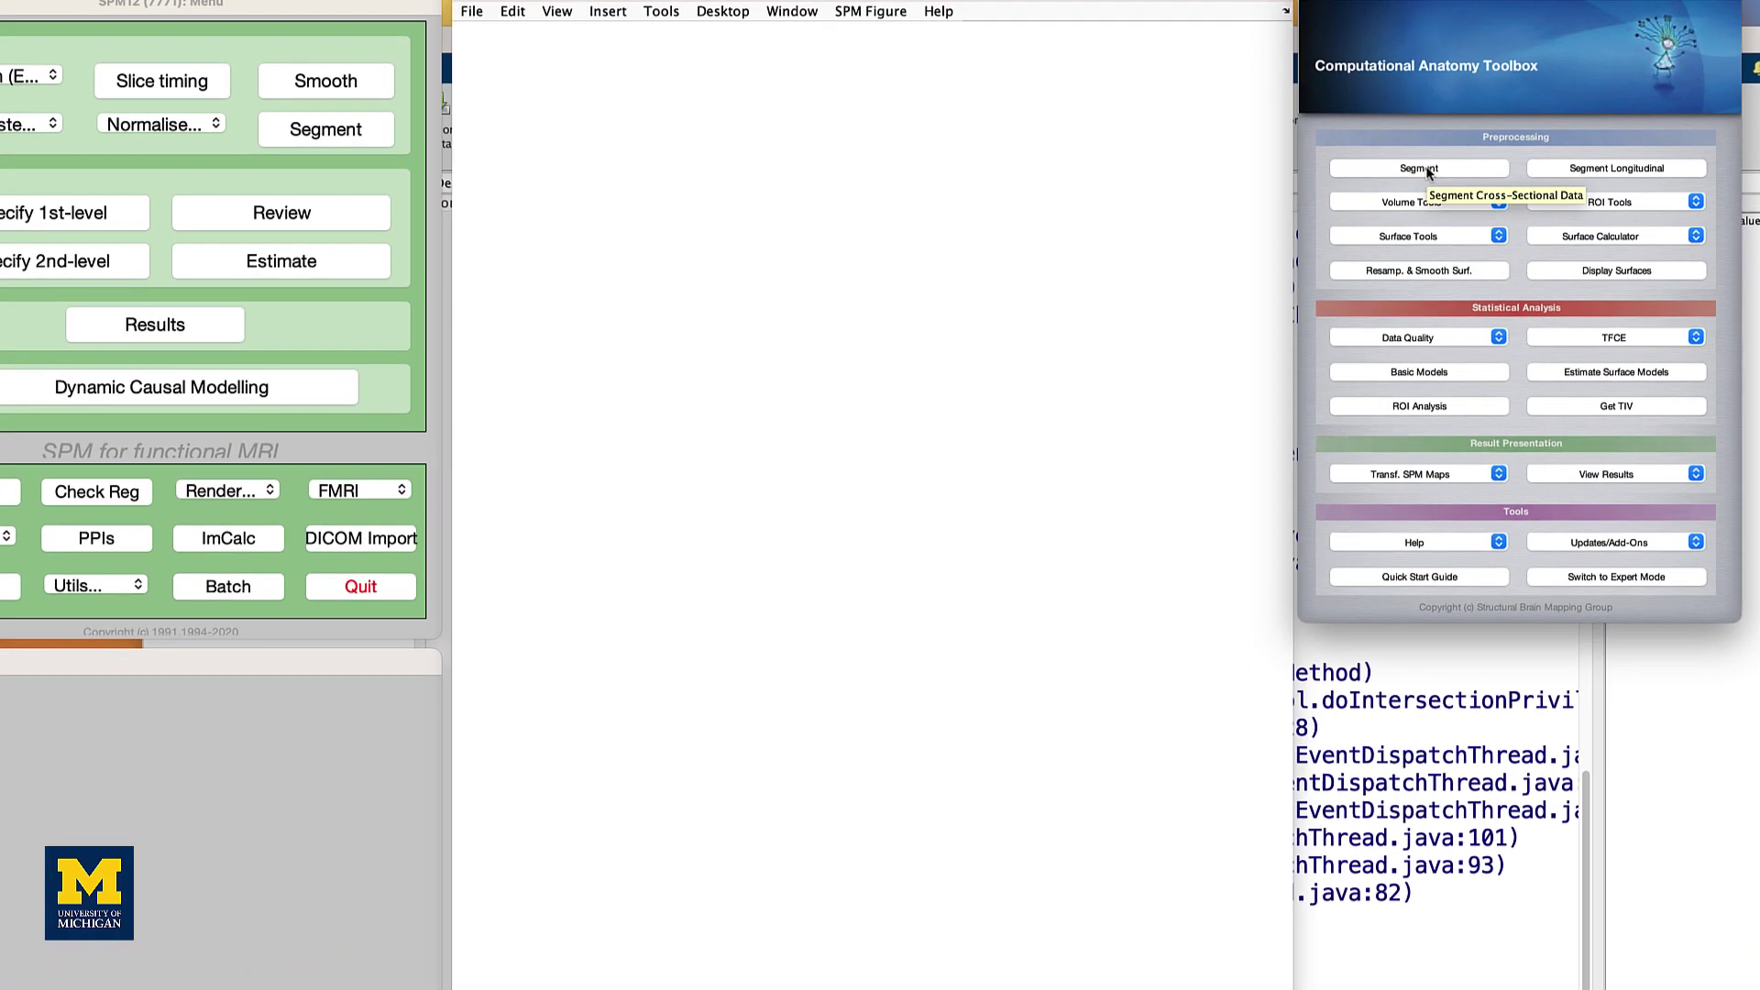
left_click(1427, 172)
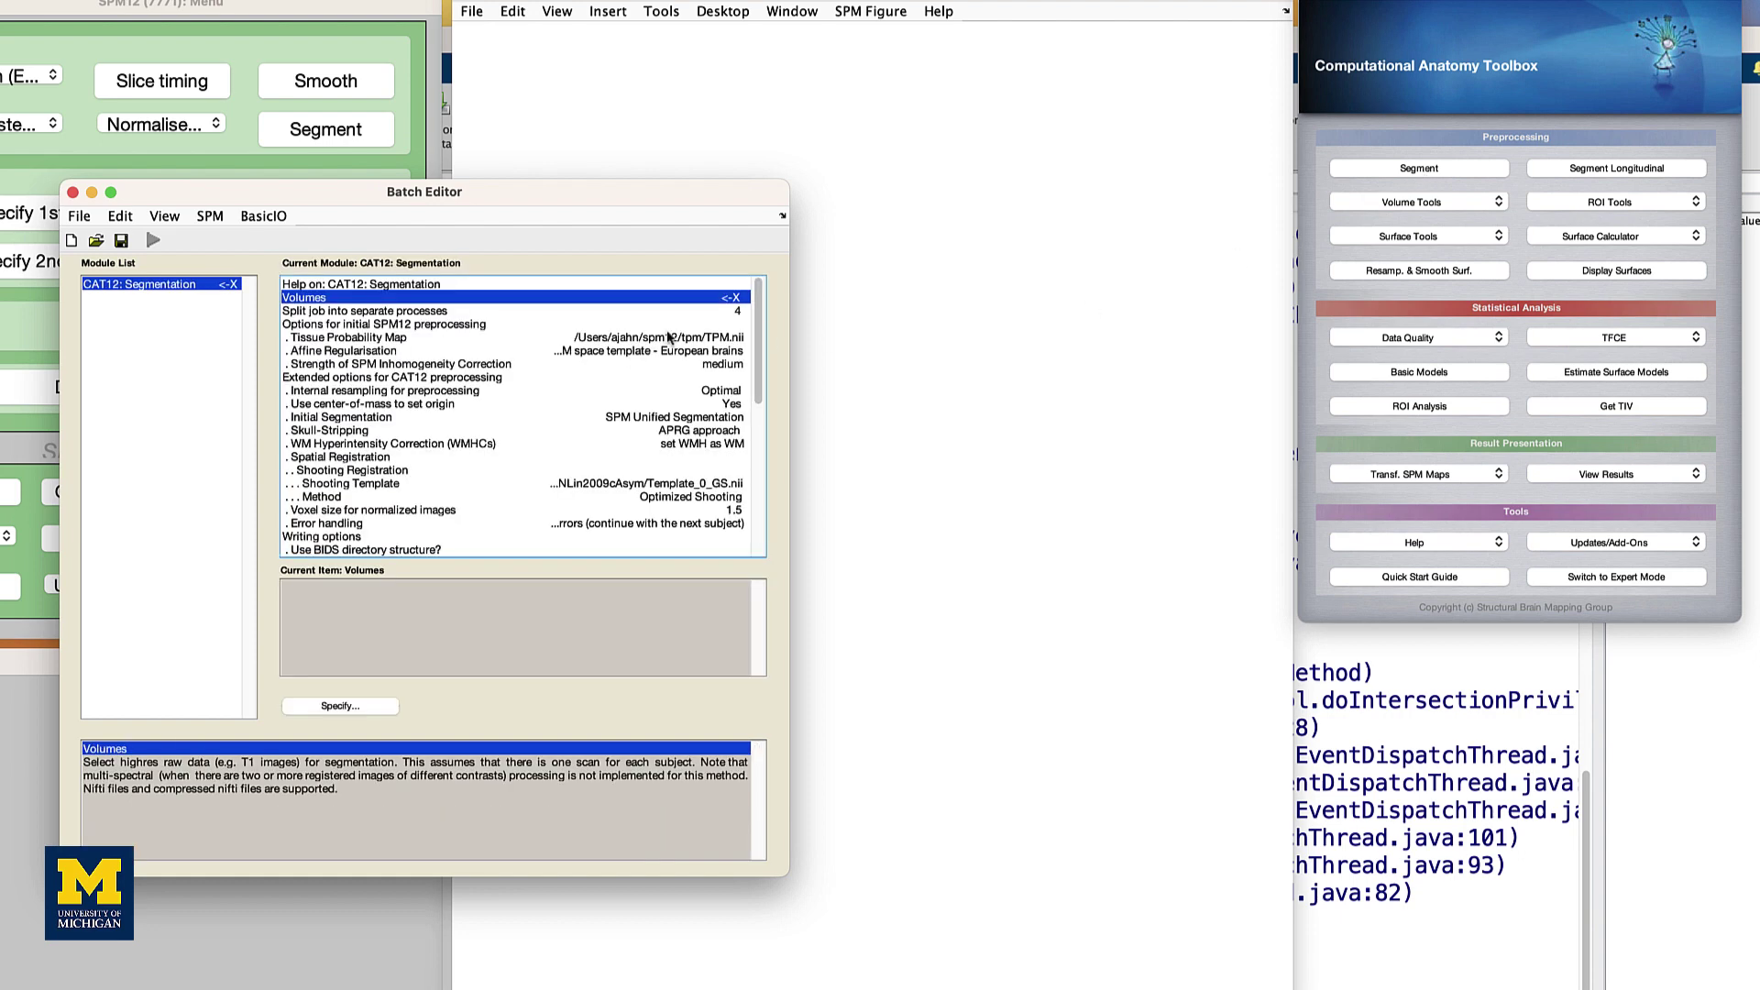
Step: In the Volumes selector, add the sub-01_AD and sub-02_AD scans from CAT12_Tutorial/AD
double_click(467, 303)
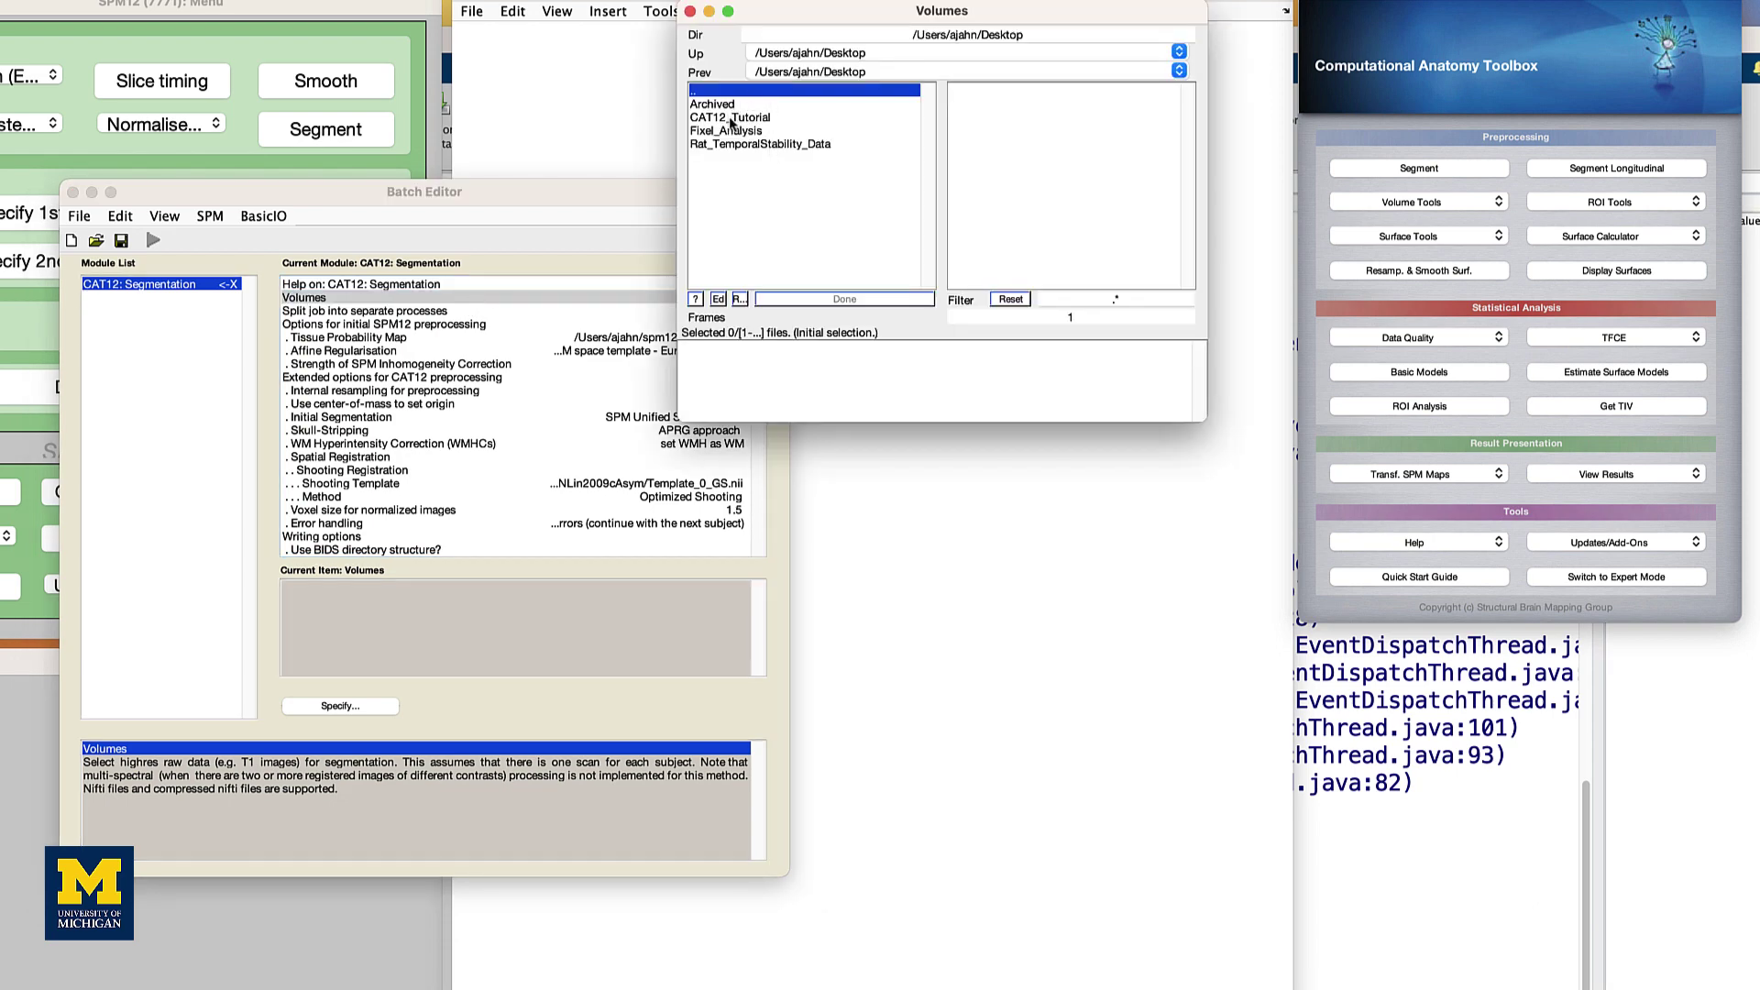
left_click(731, 119)
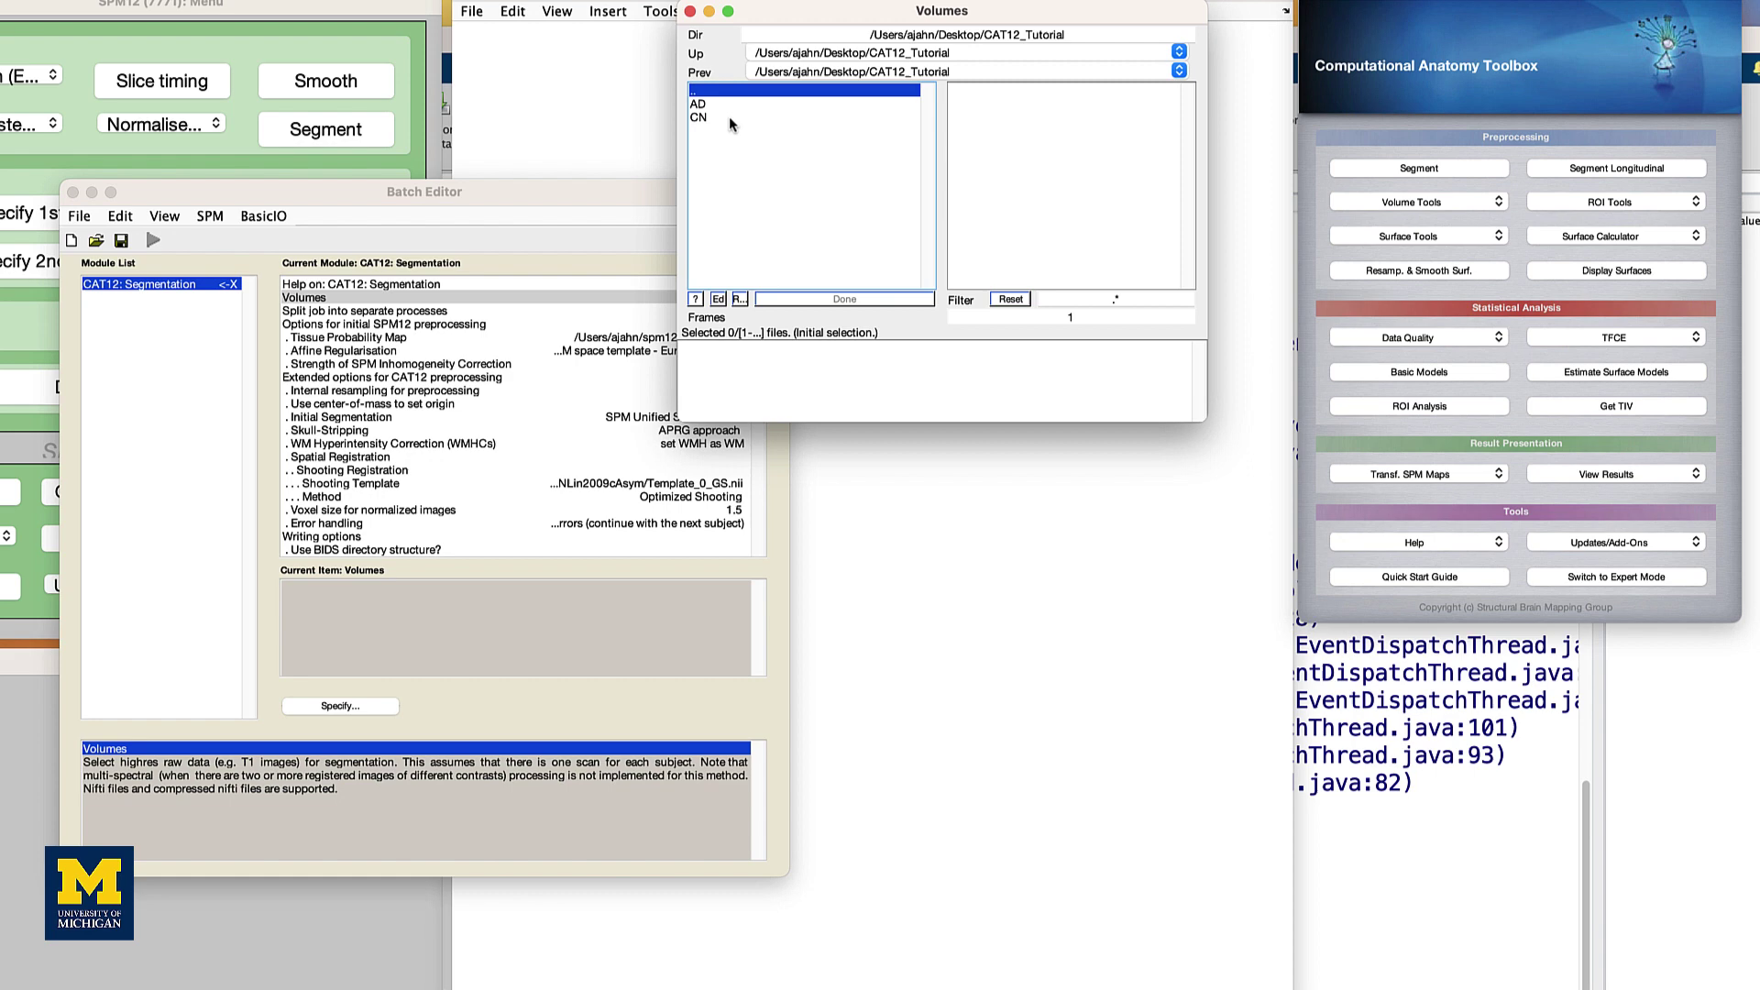
left_click(702, 107)
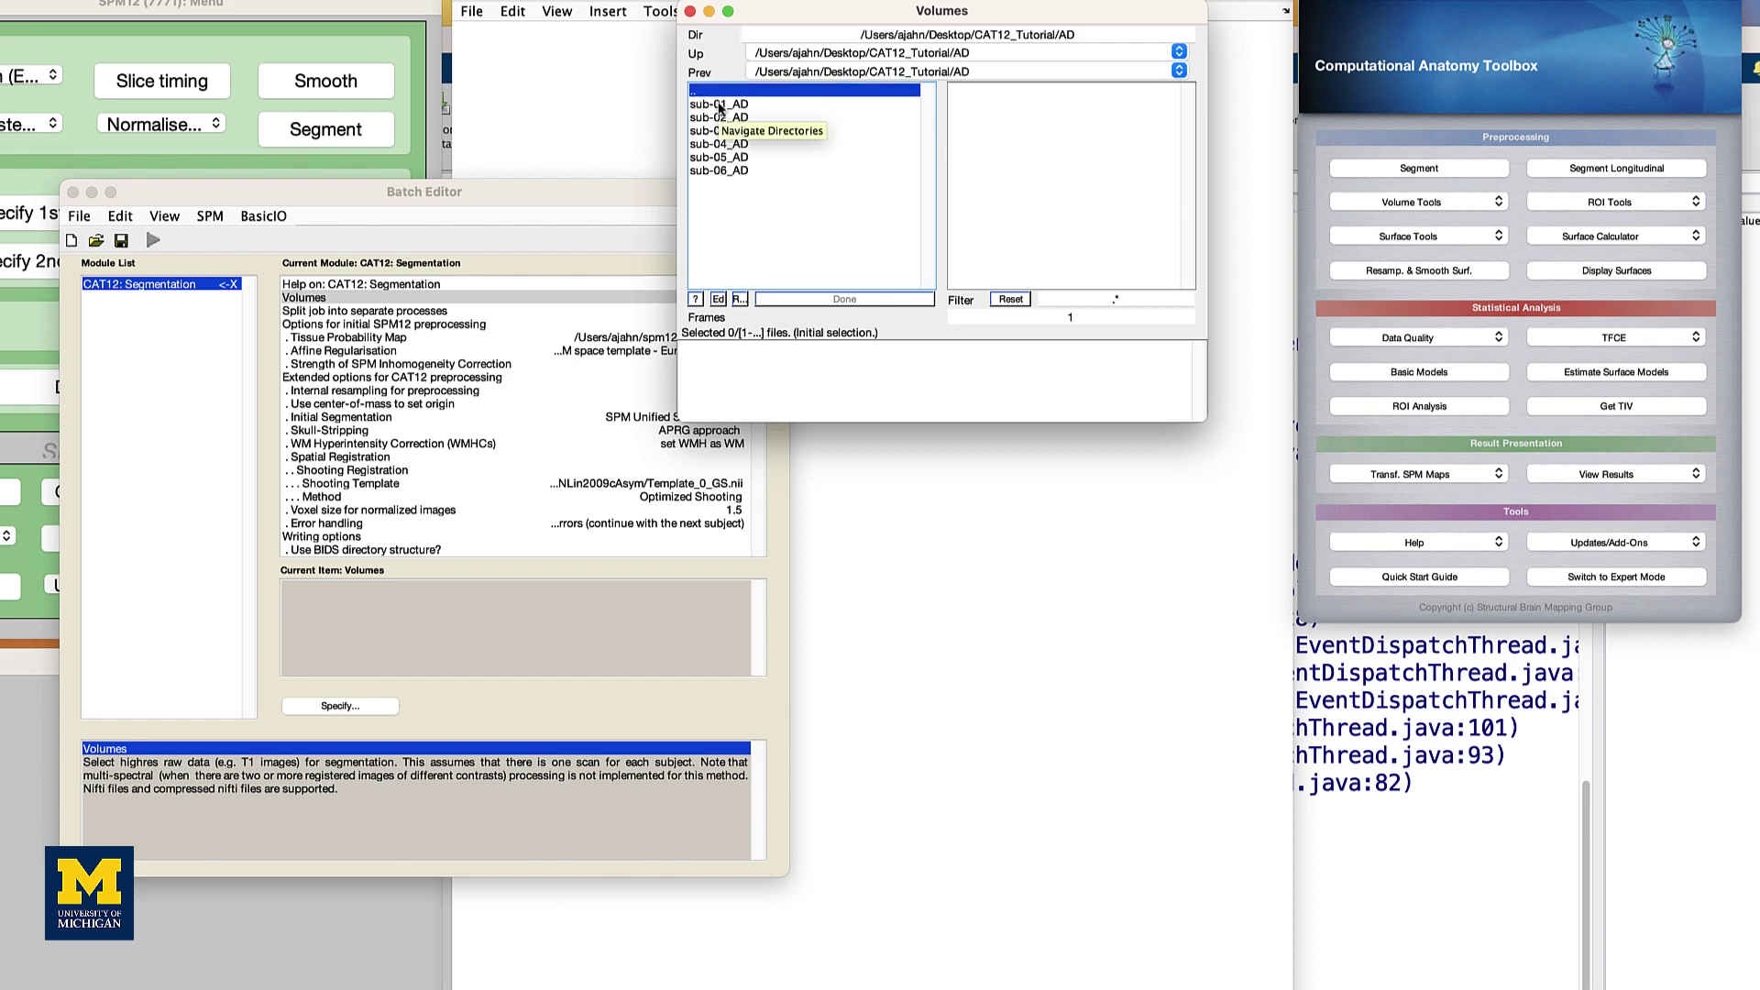
left_click(720, 106)
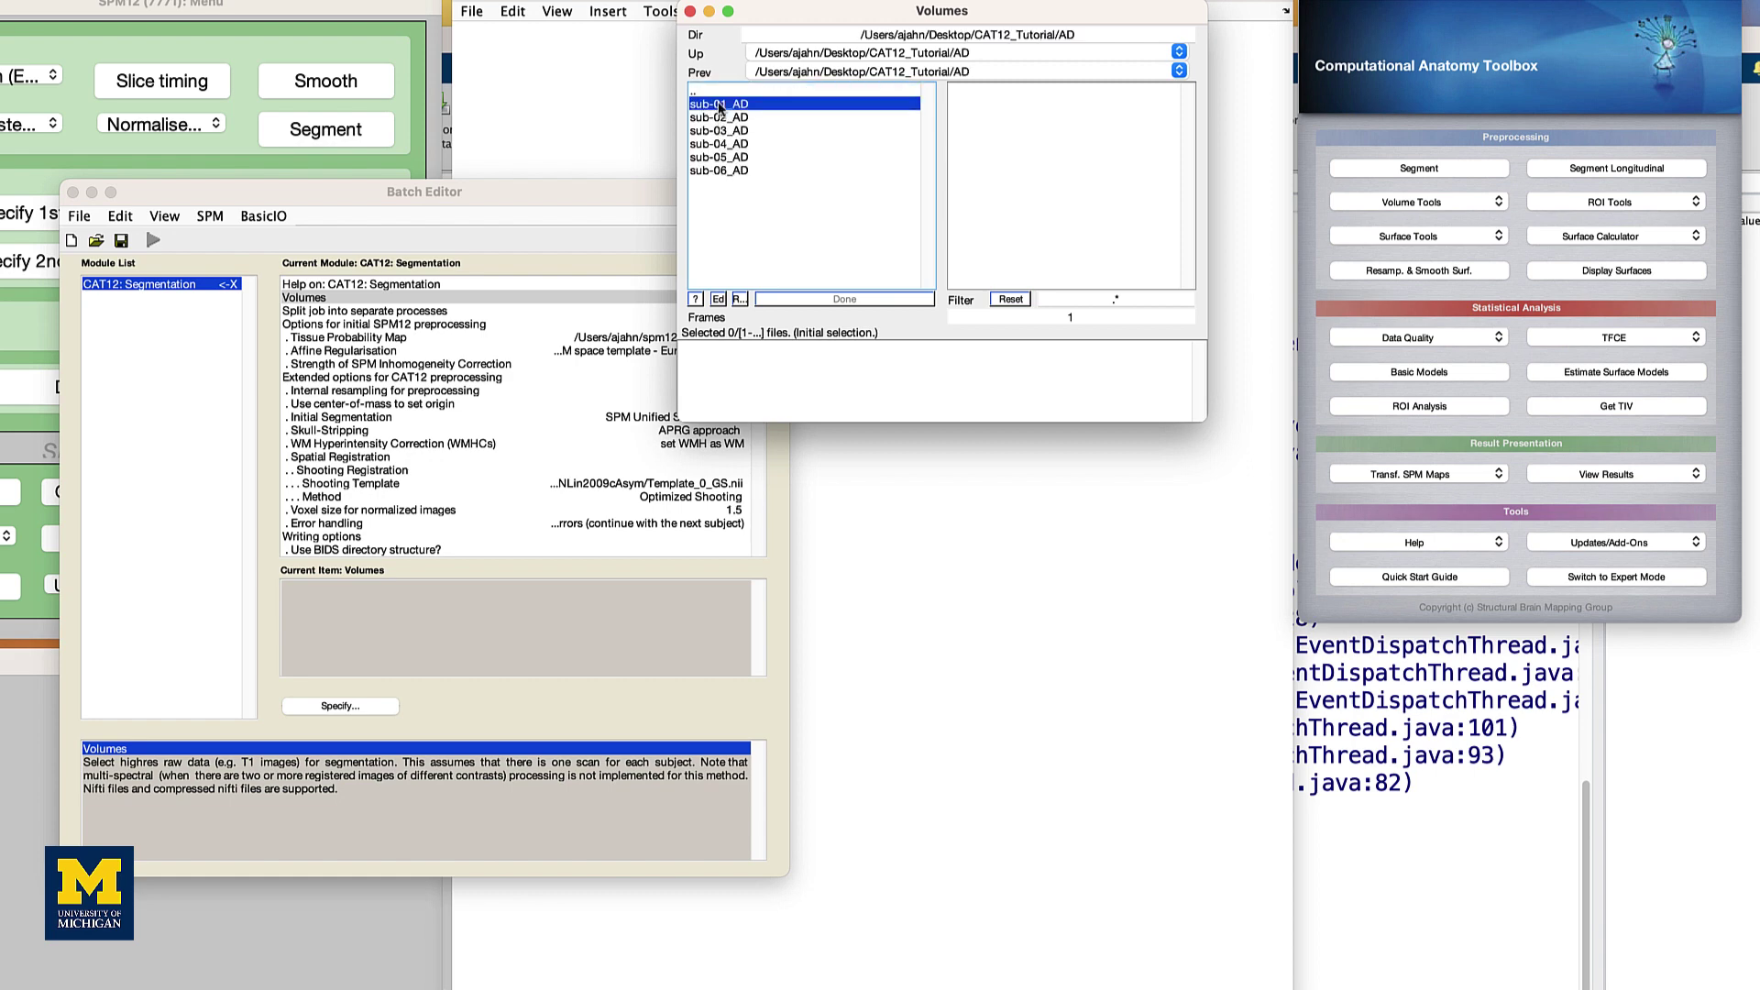
left_click(1043, 134)
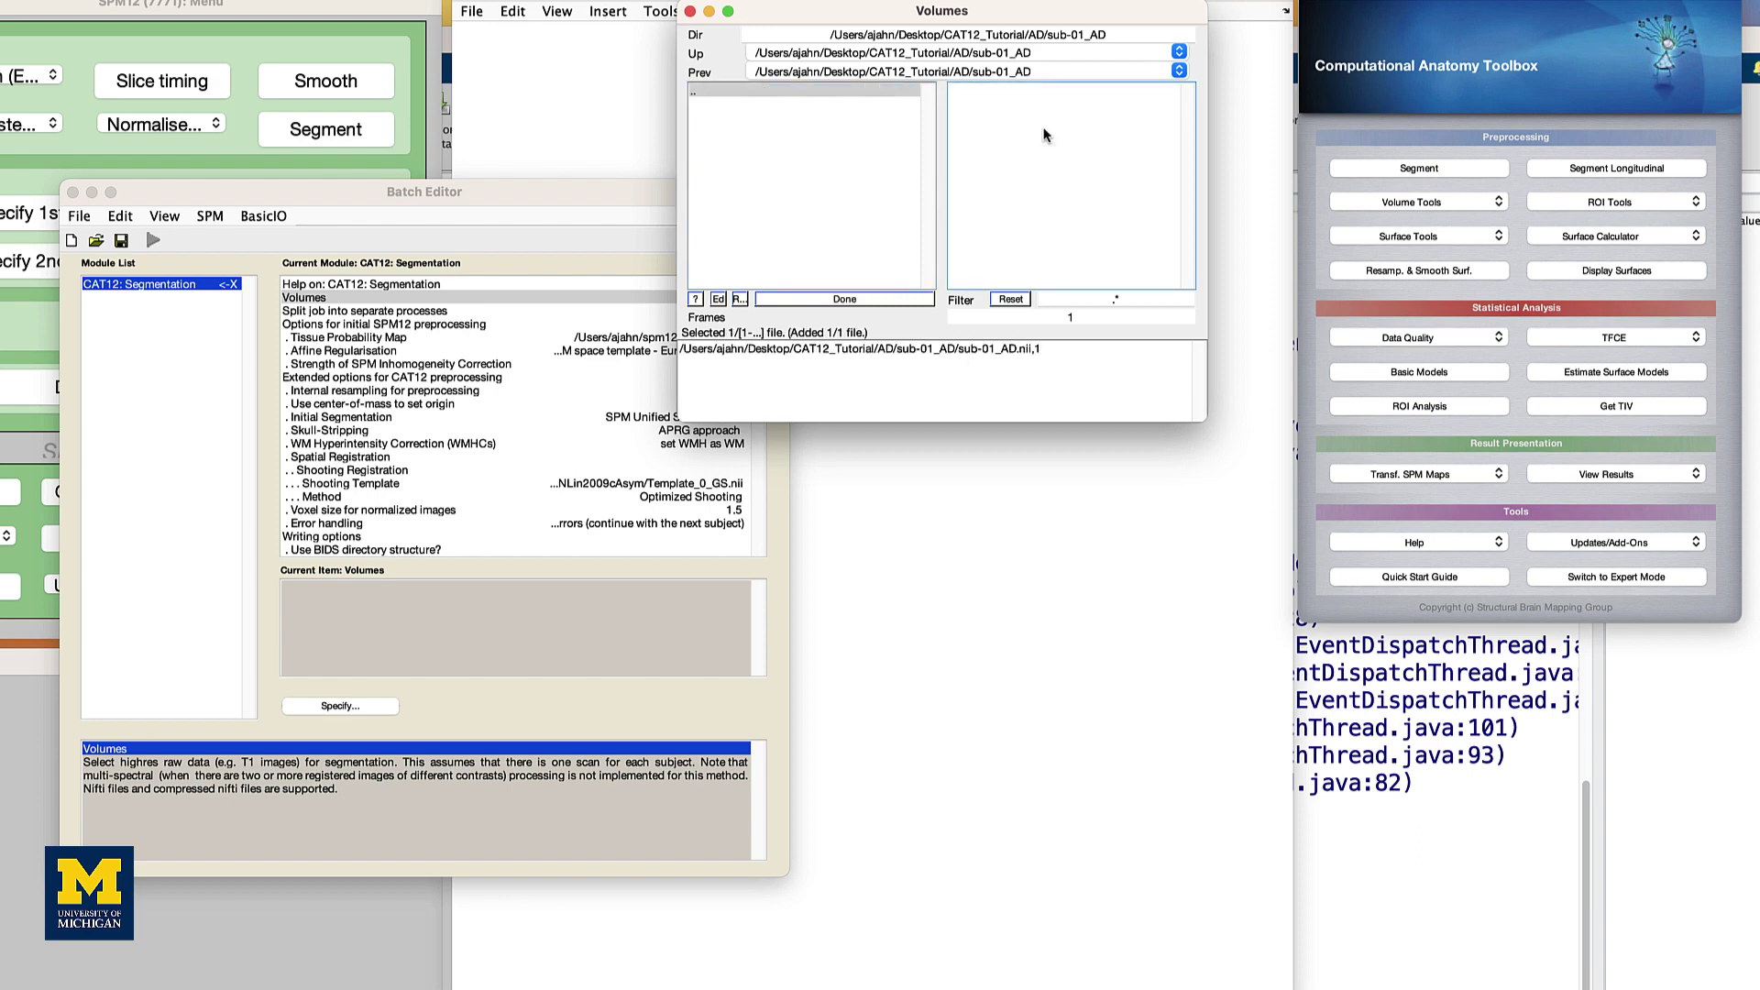
left_click(733, 90)
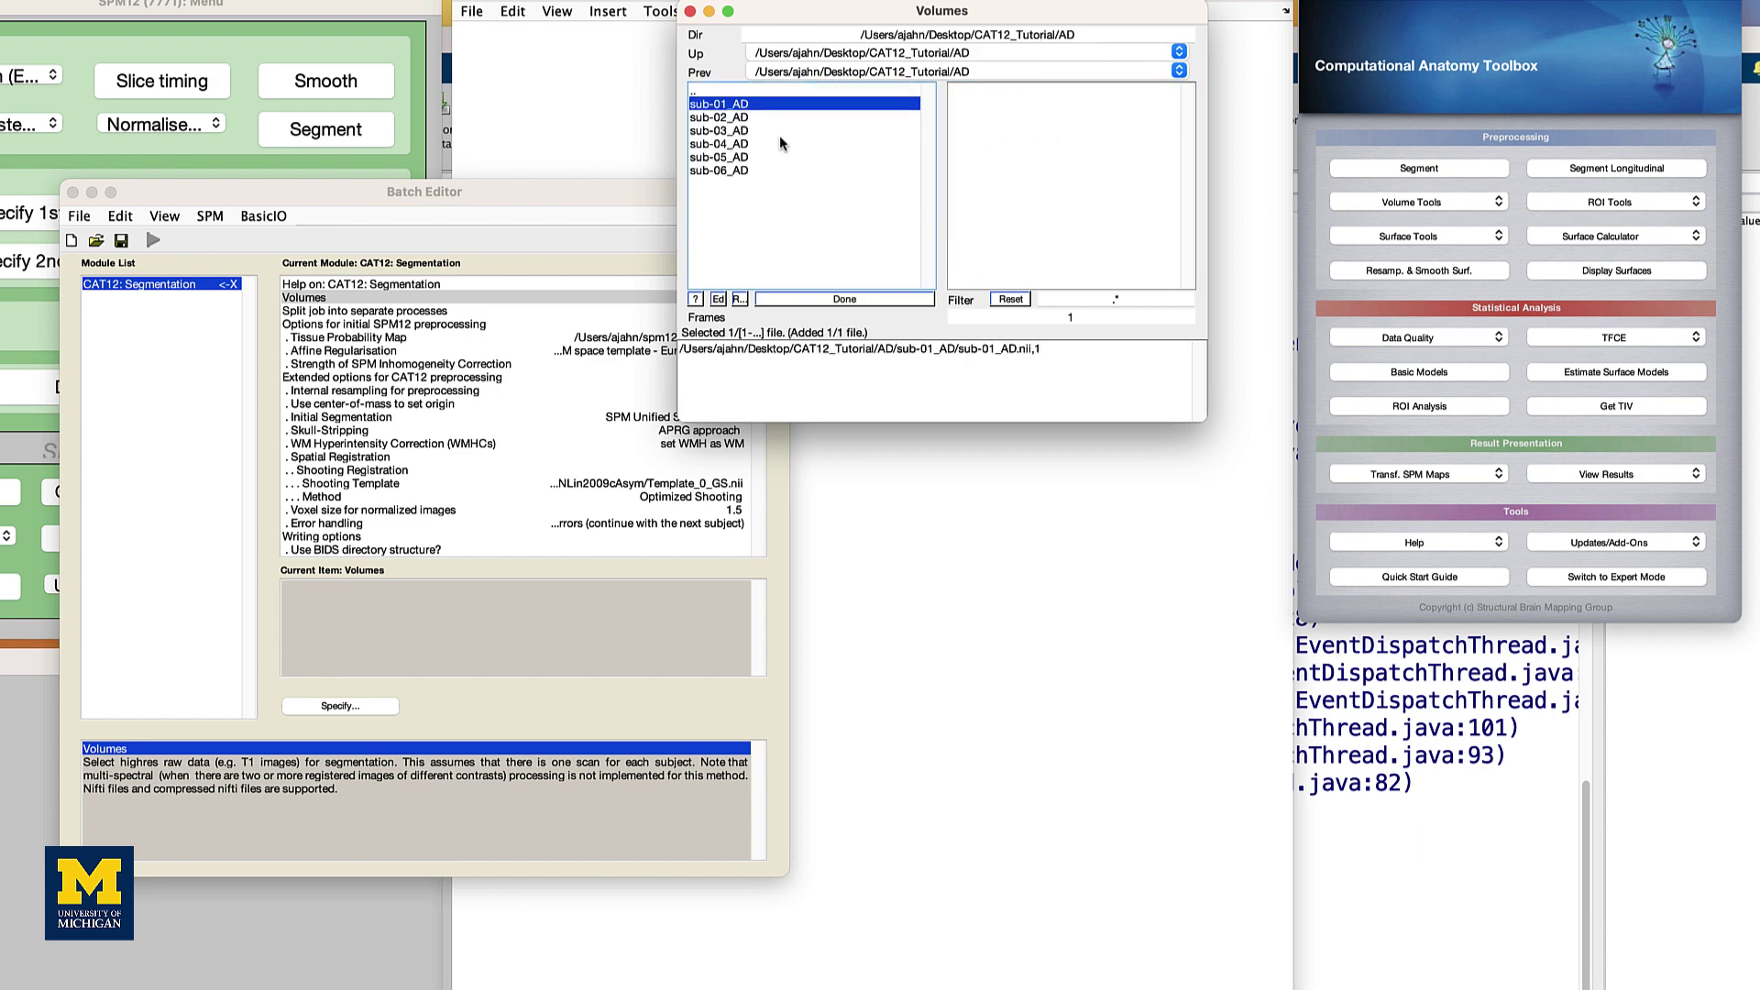
left_click(744, 117)
left_click(1054, 141)
Step: Add the sub-01_CN scan, then remove all three selected scans from the list
left_click(720, 92)
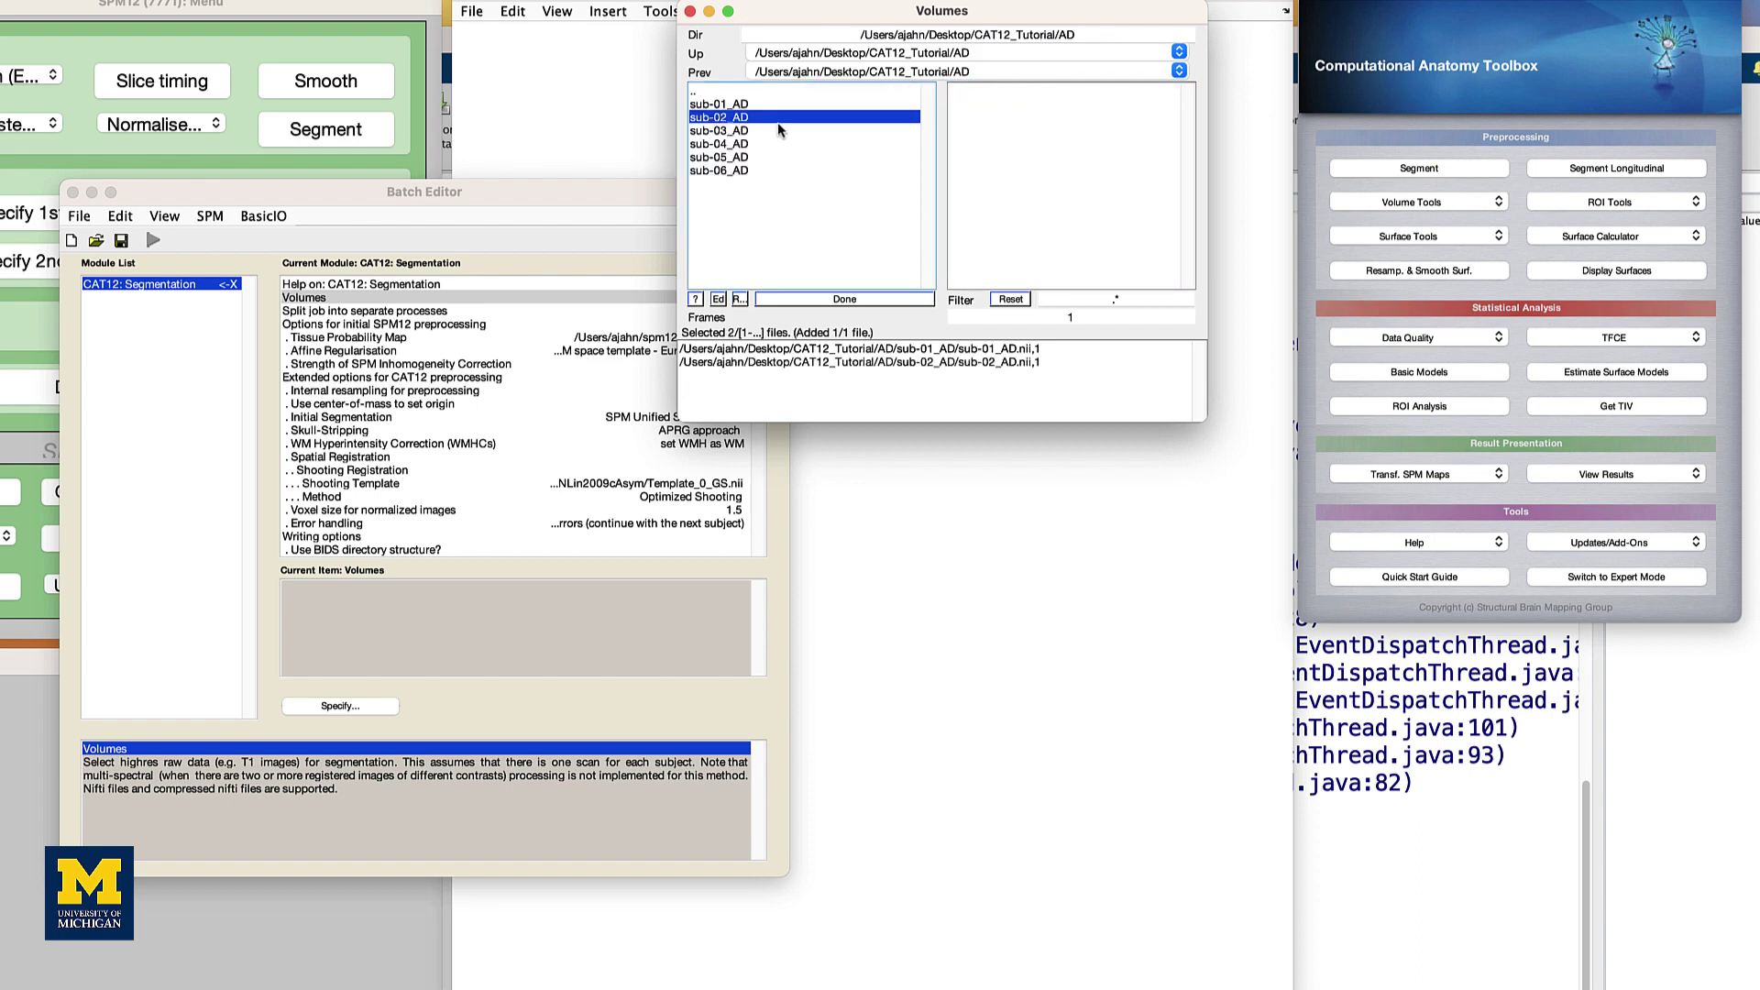
left_click(720, 91)
left_click(719, 118)
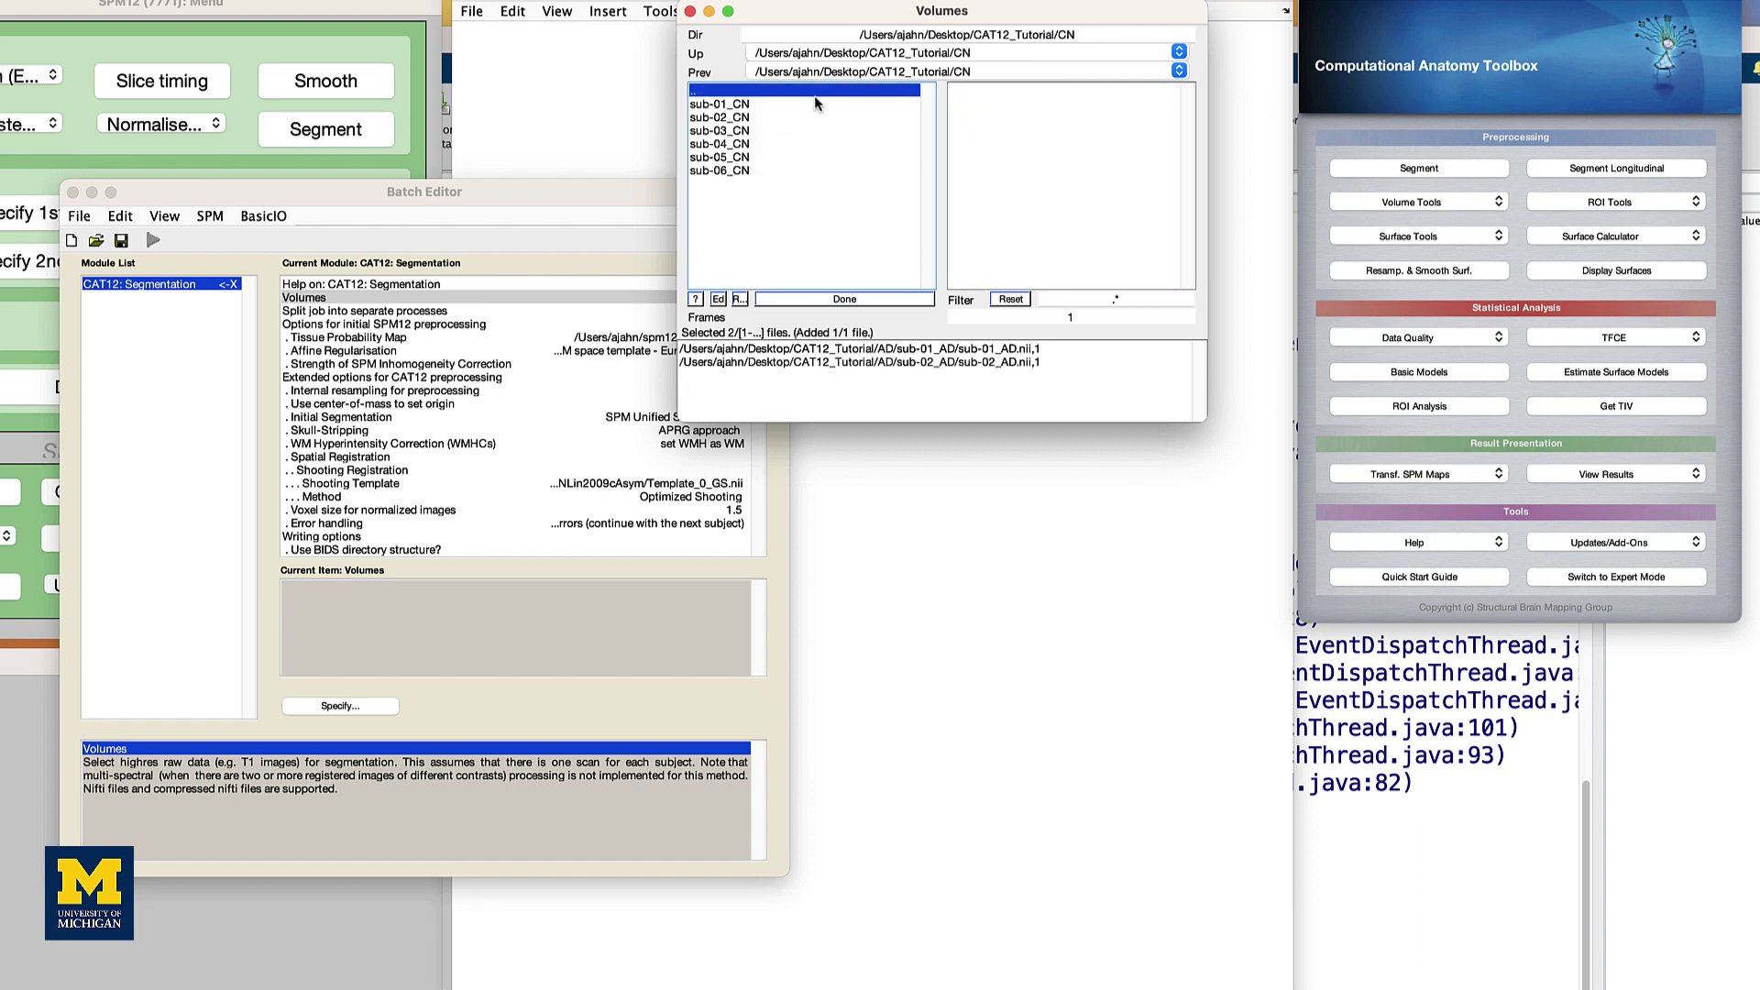
left_click(774, 104)
left_click(1052, 123)
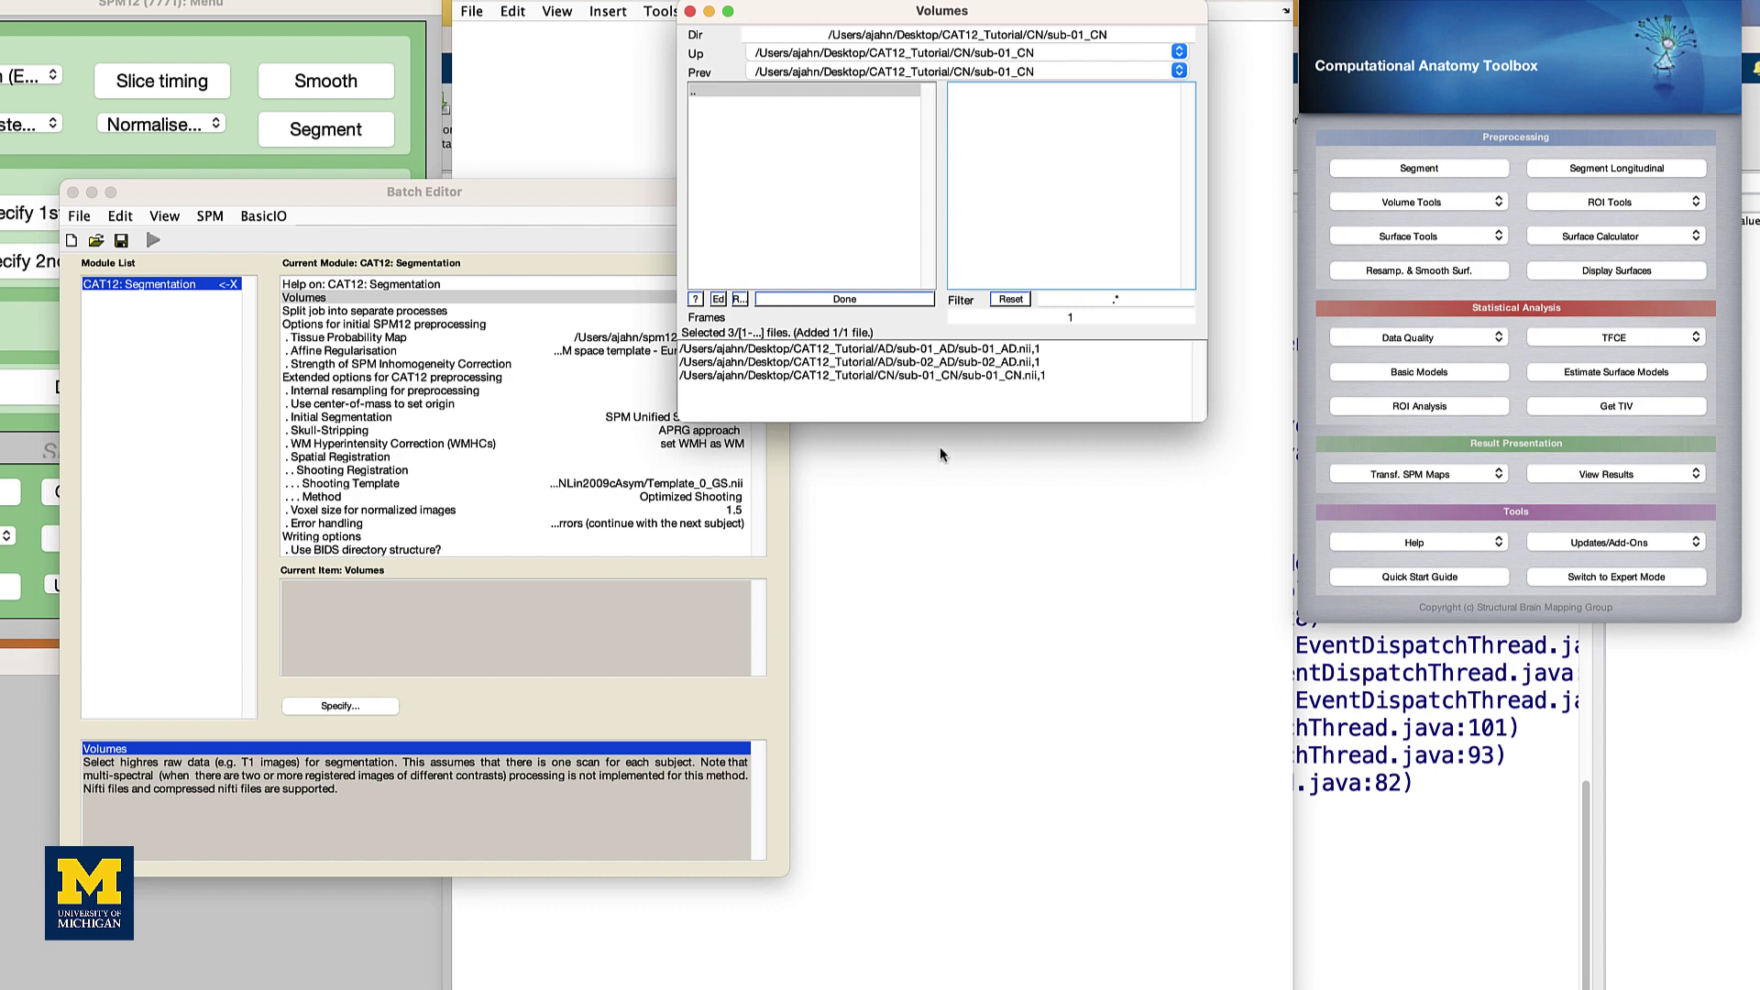
left_click_drag(853, 354, 852, 380)
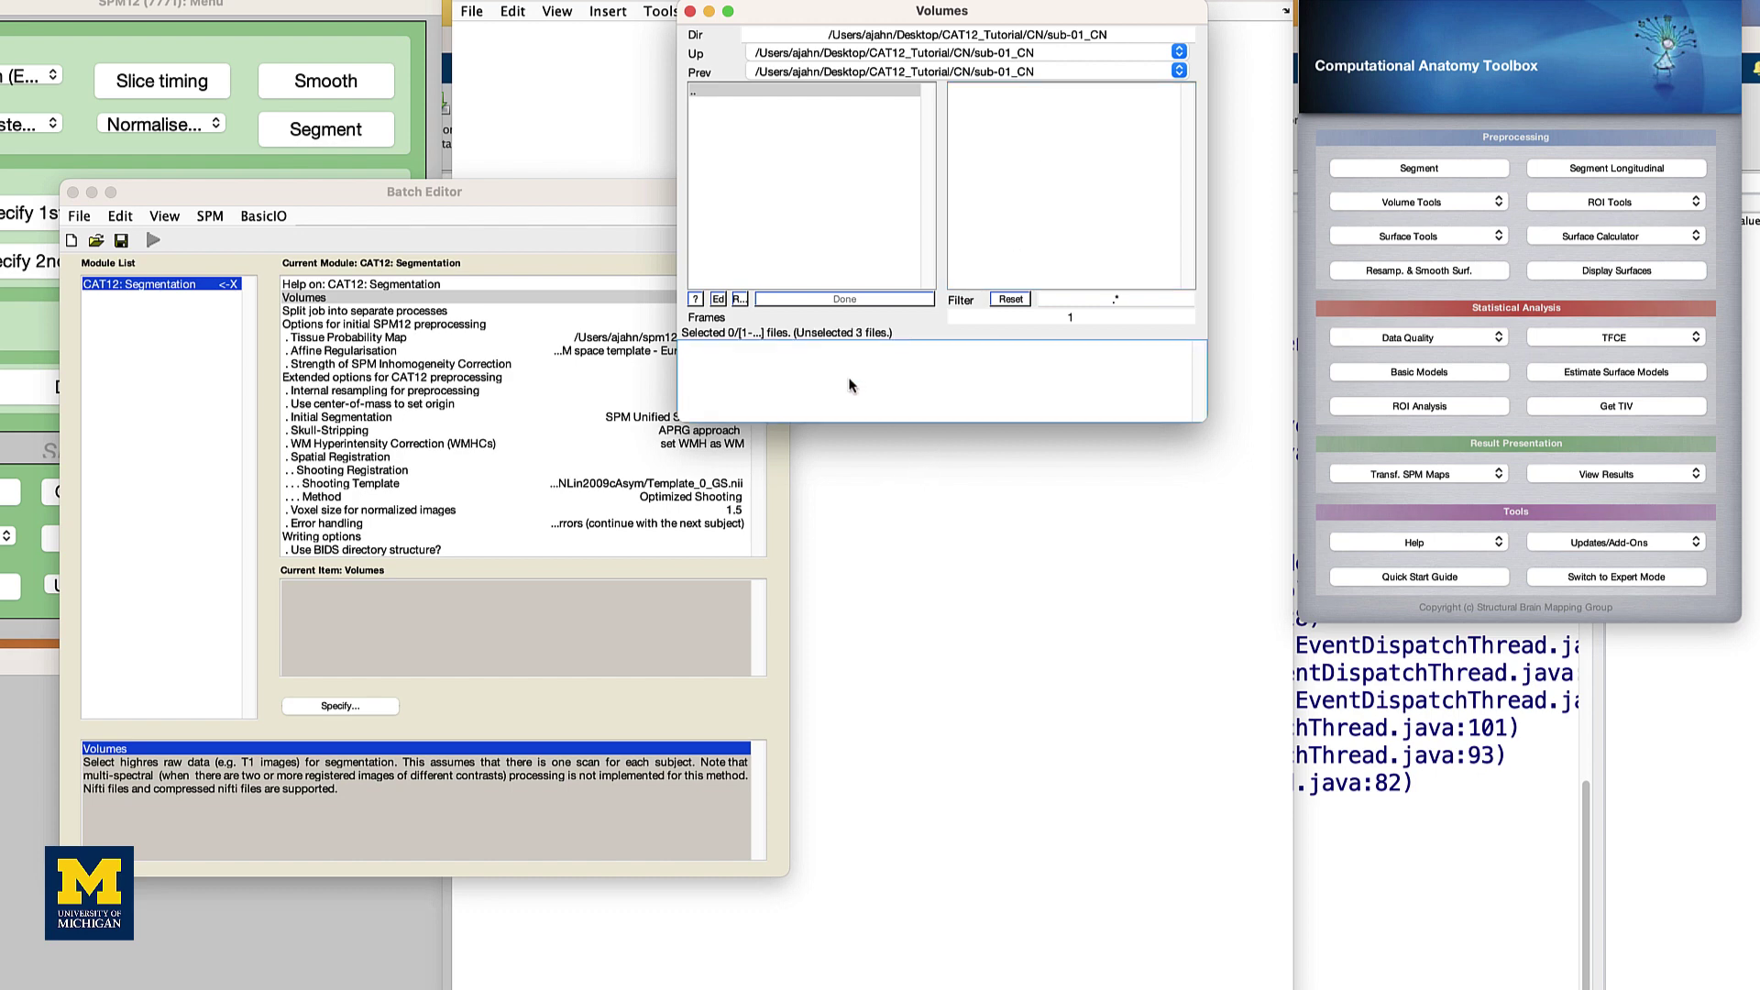
Step: From CAT12_Tutorial, filter on 'nii' and recursively add all 12 AD and CN scans
double_click(752, 169)
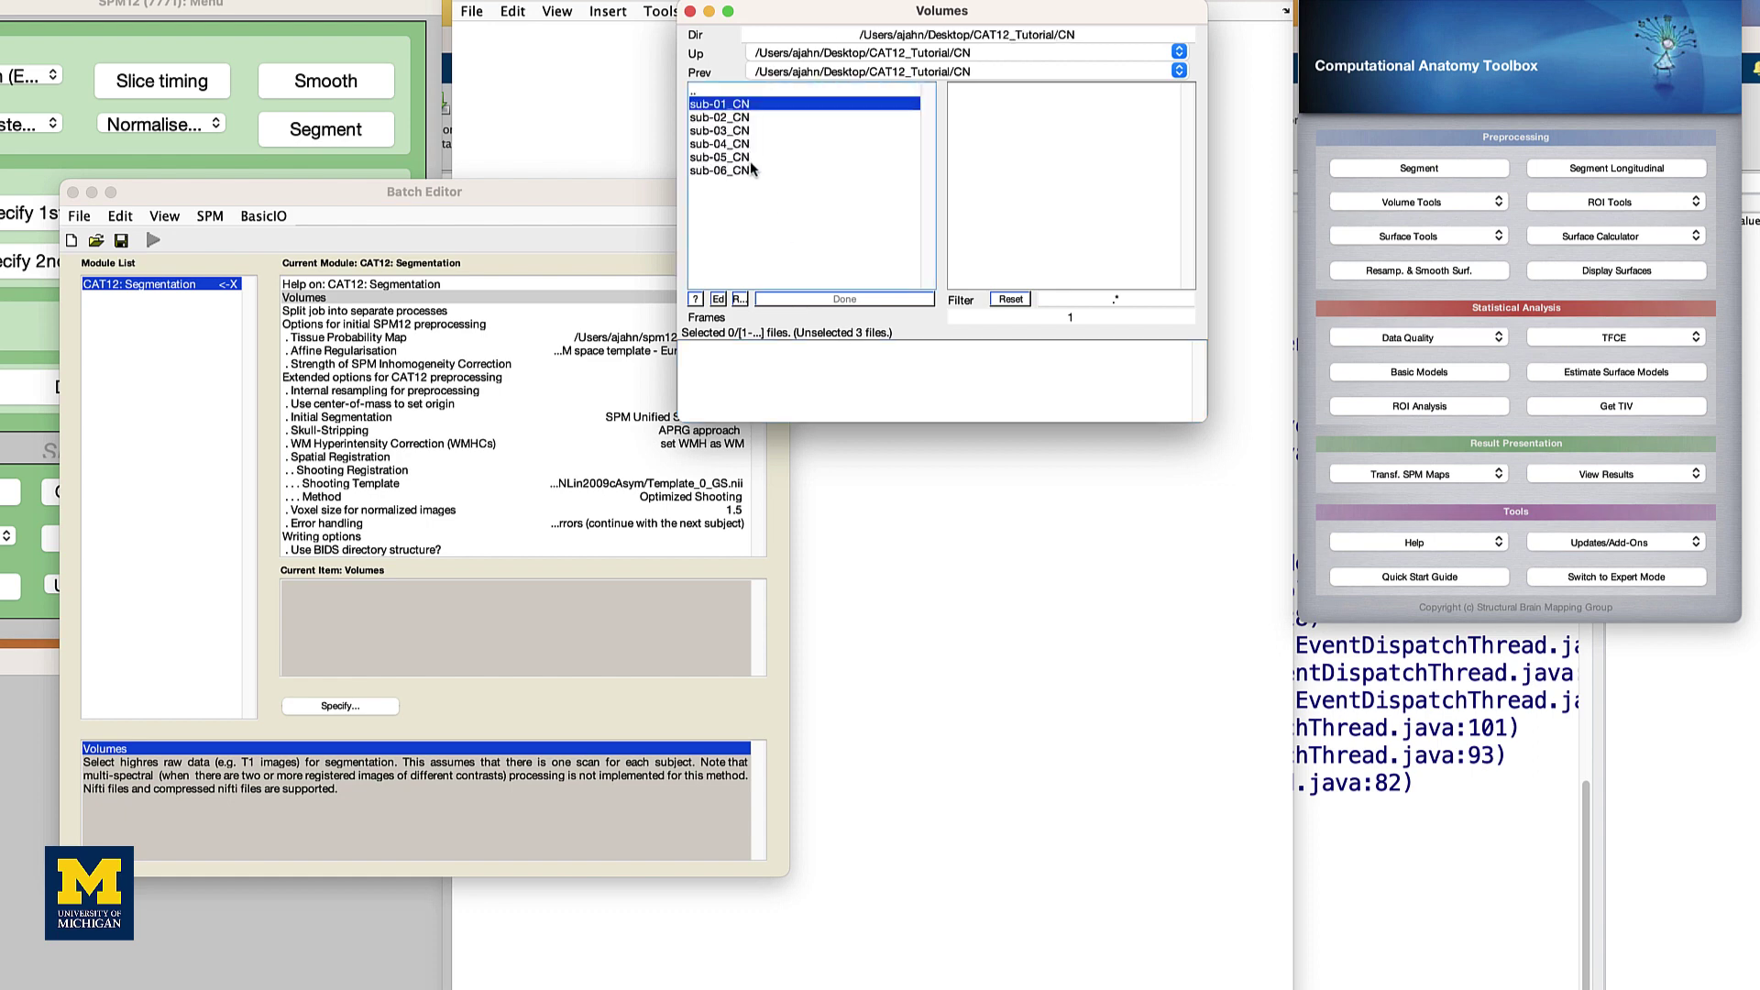
double_click(701, 92)
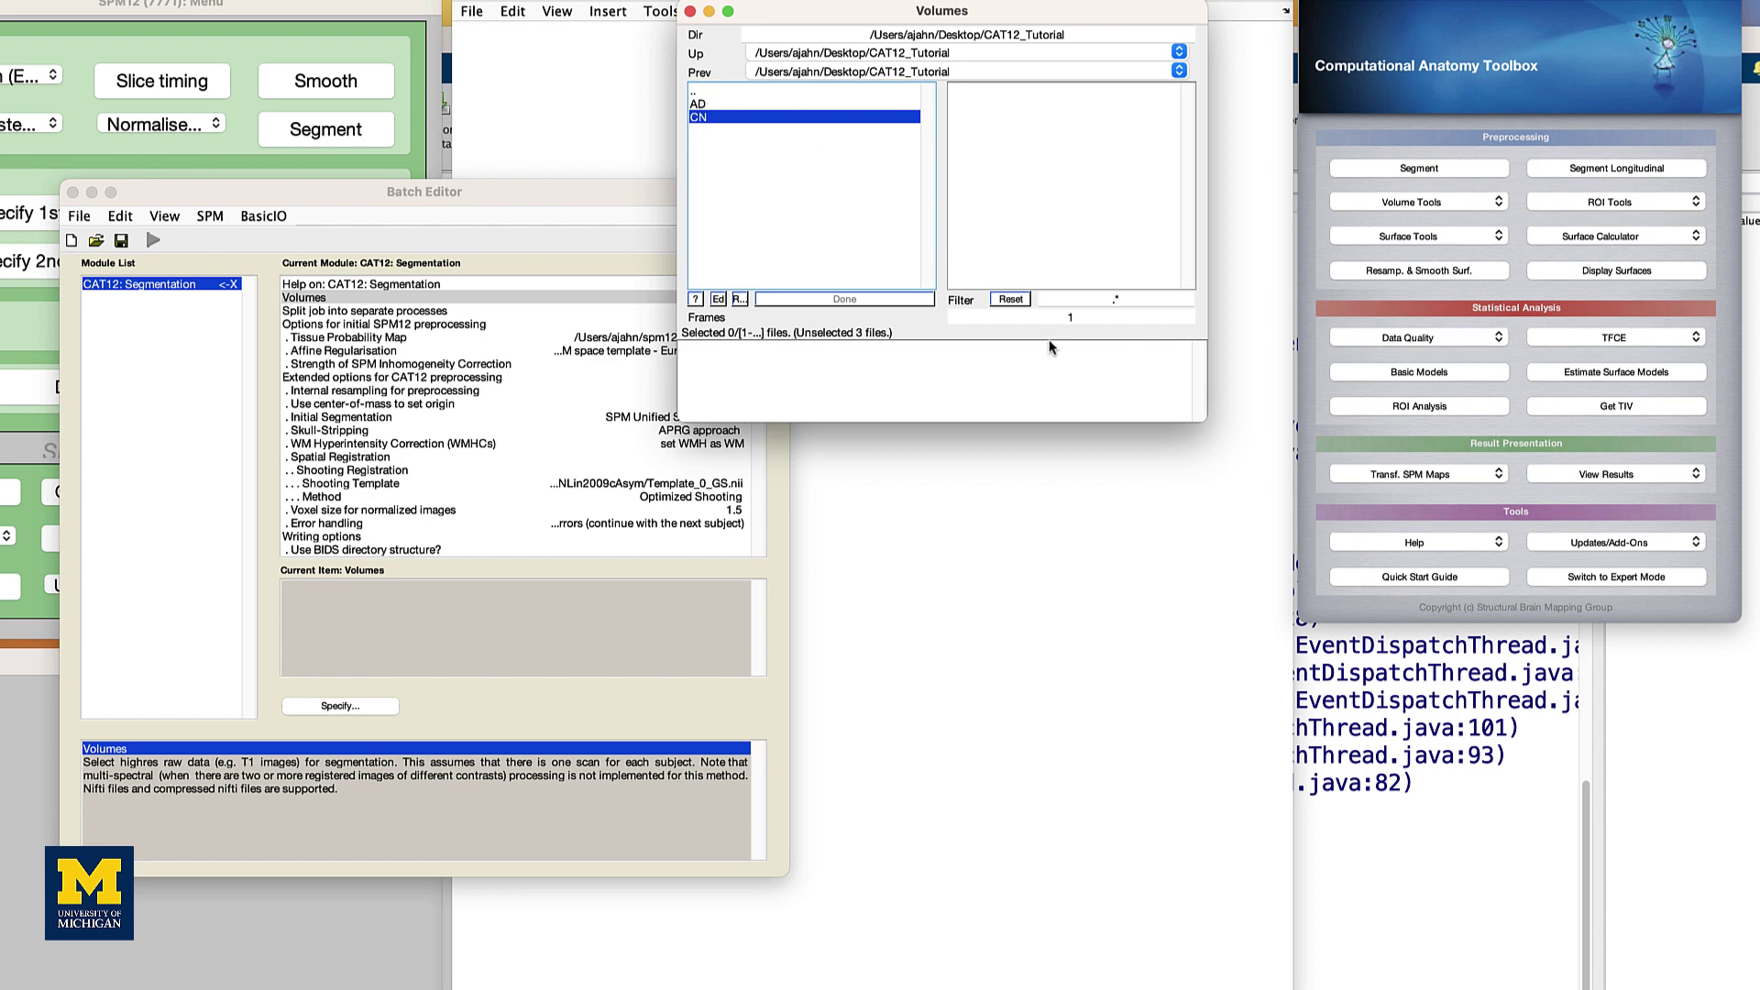
left_click(1086, 298)
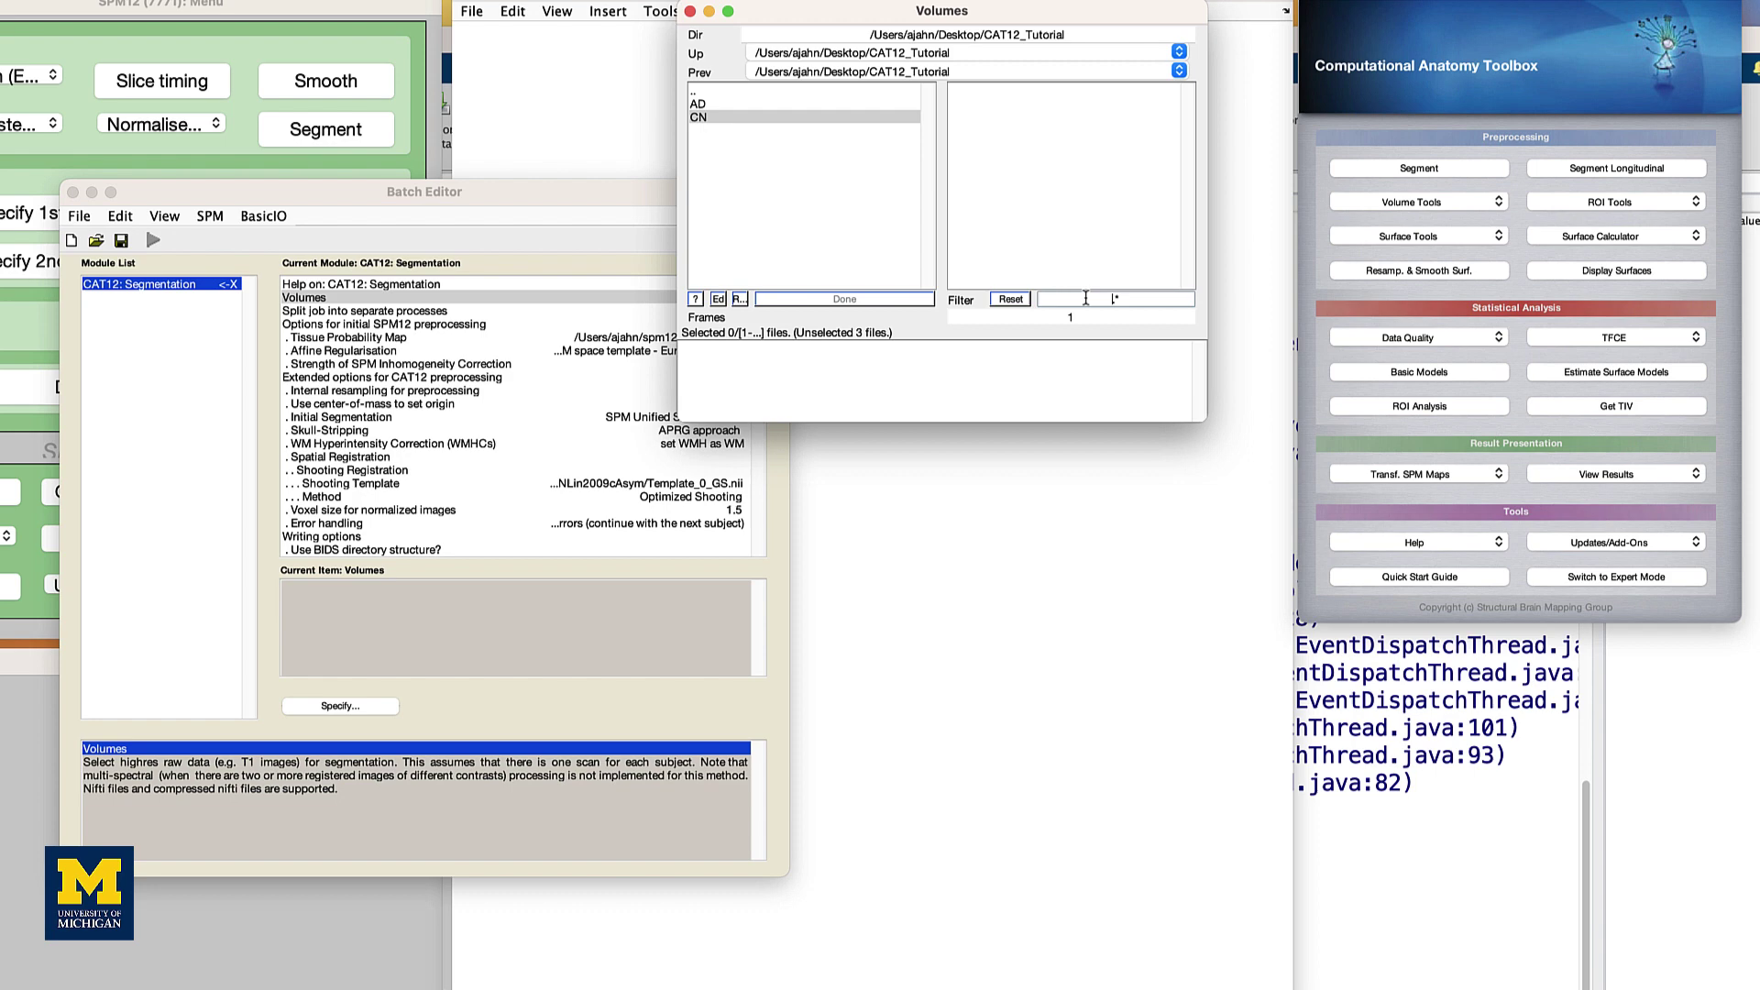
type("nii")
left_click(738, 300)
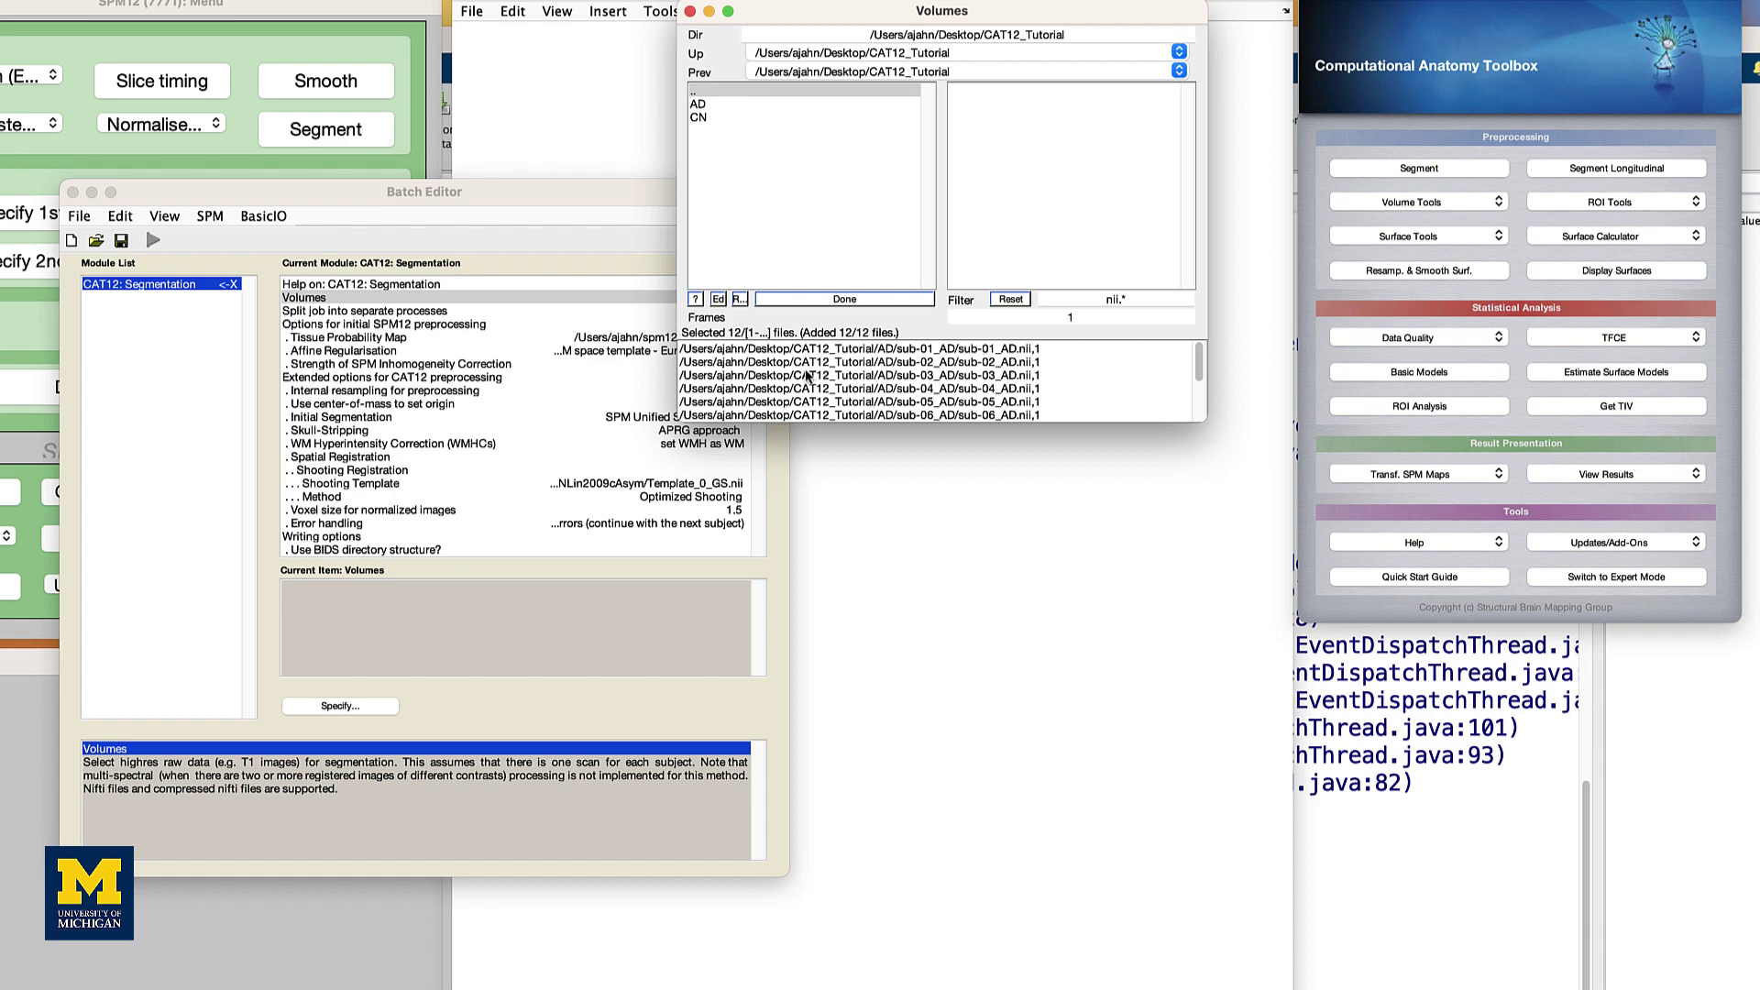
scroll(807, 375, "down", 3)
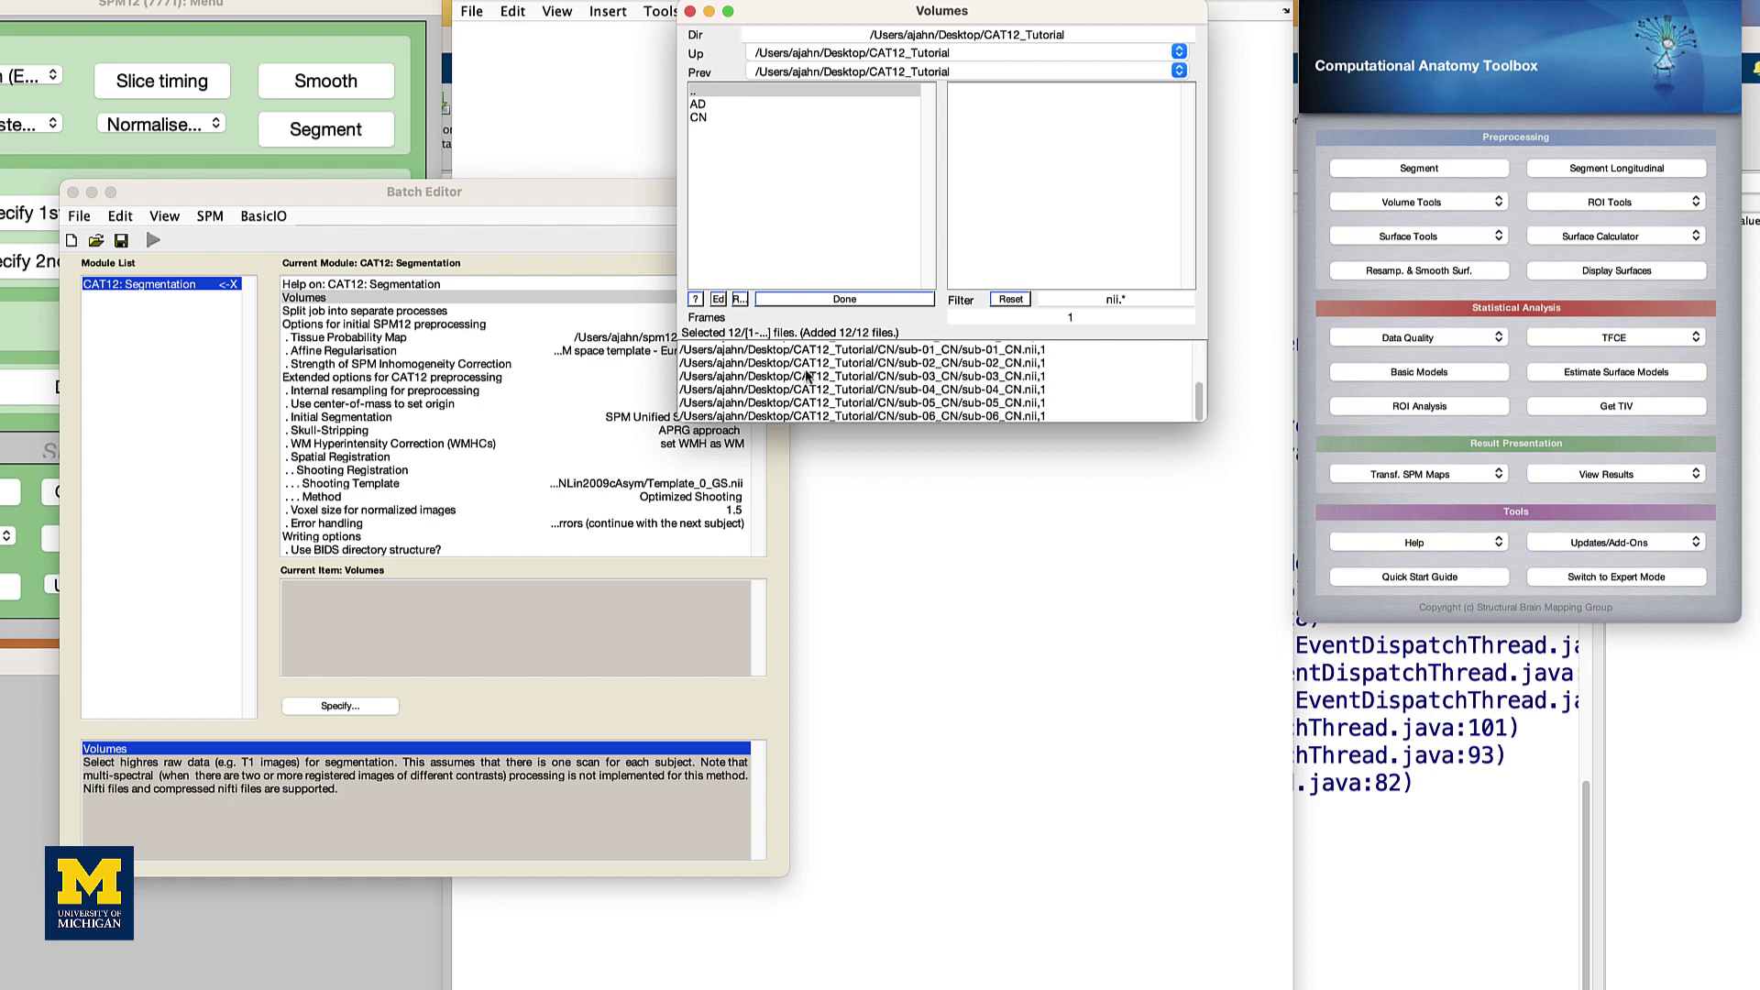
scroll(807, 376, "up", 3)
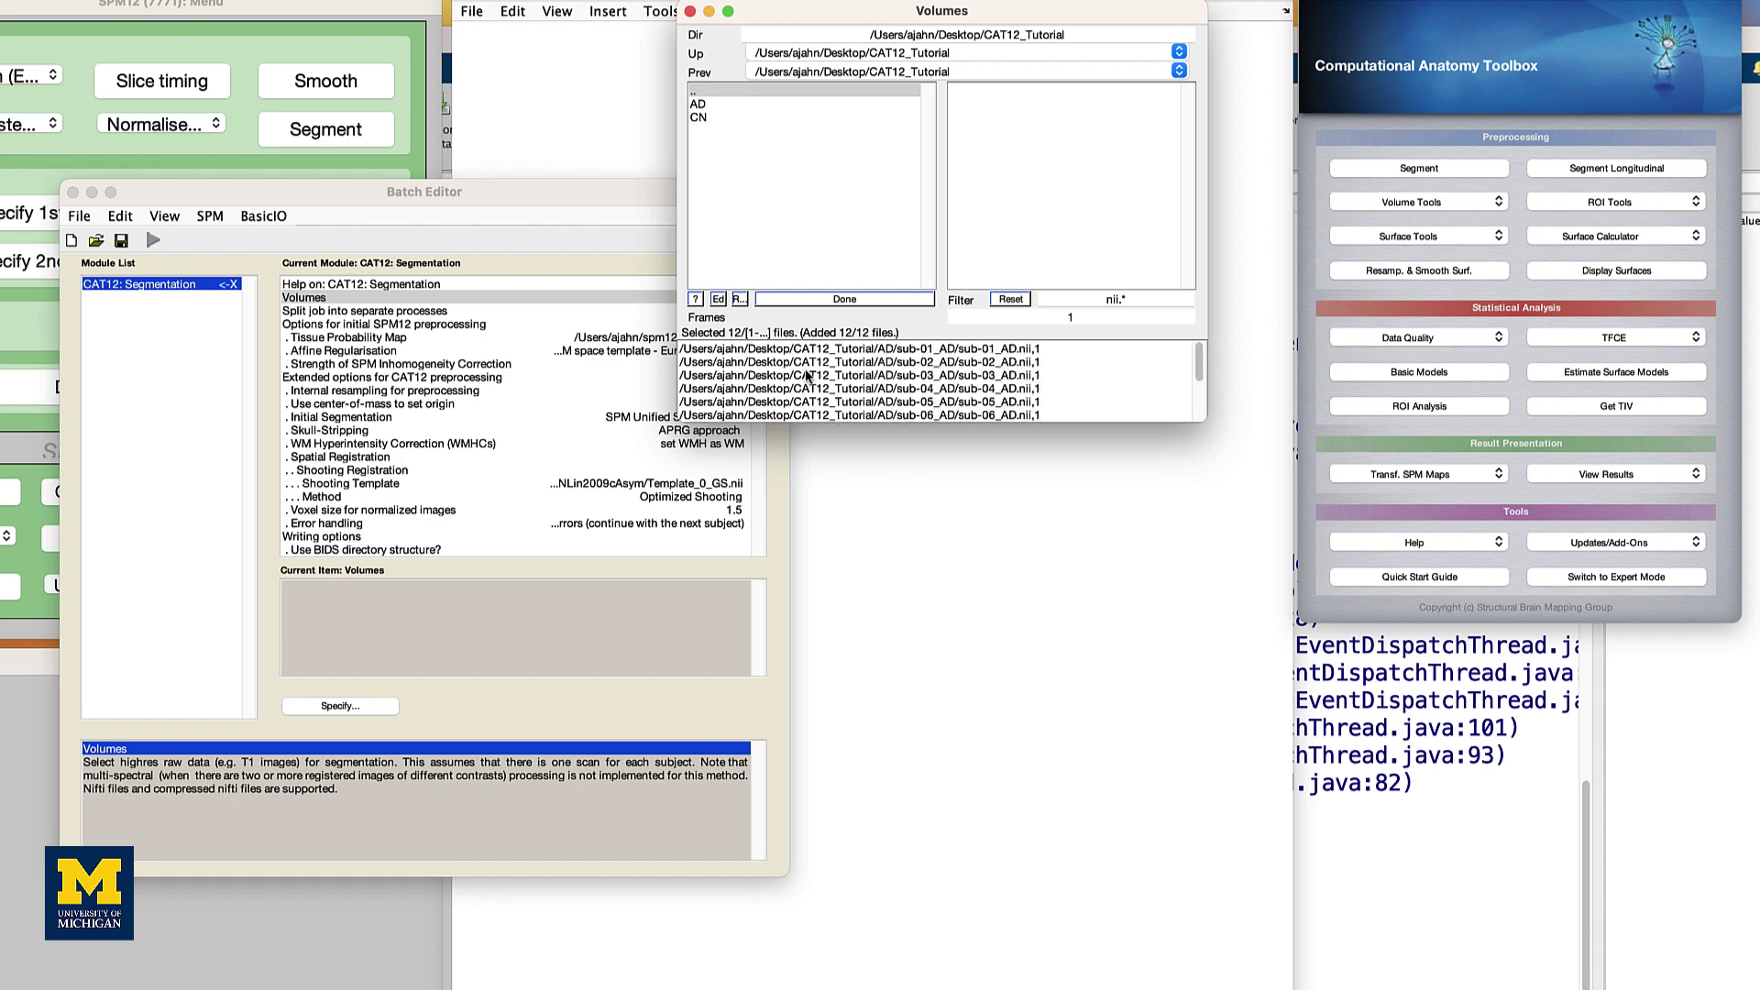
Step: Confirm the 12 scans as Volumes and check the job splits into 4 processes
left_click(838, 300)
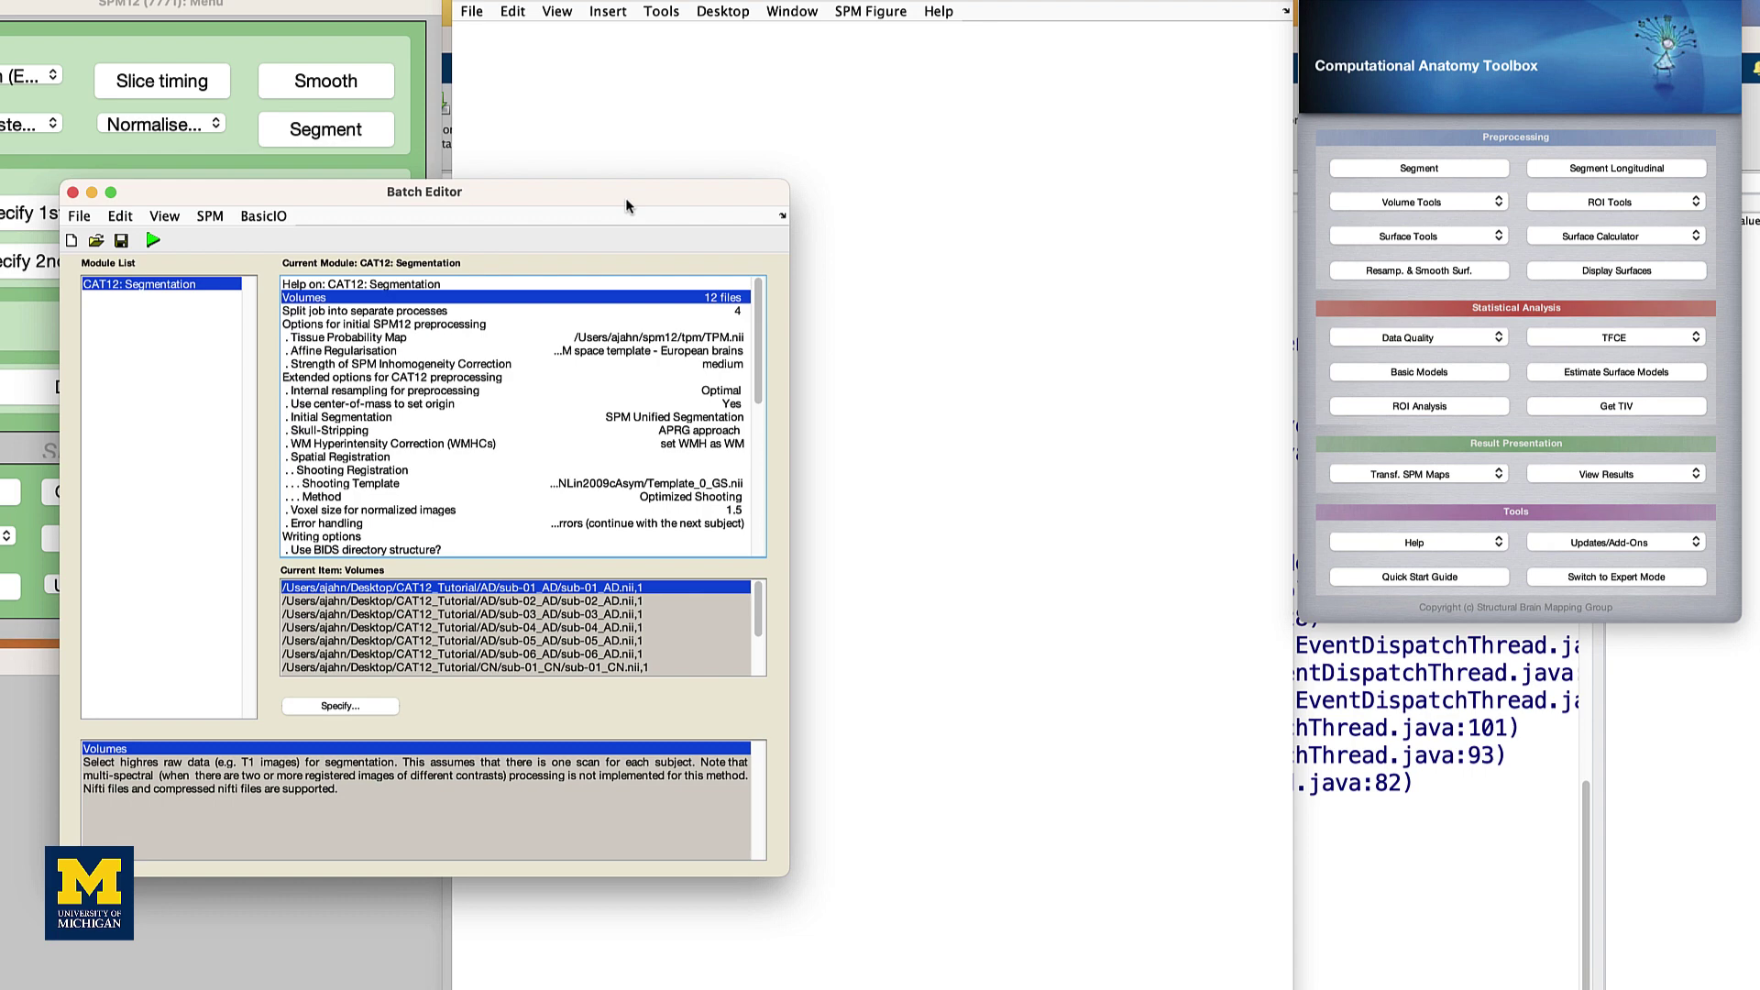
left_click(454, 311)
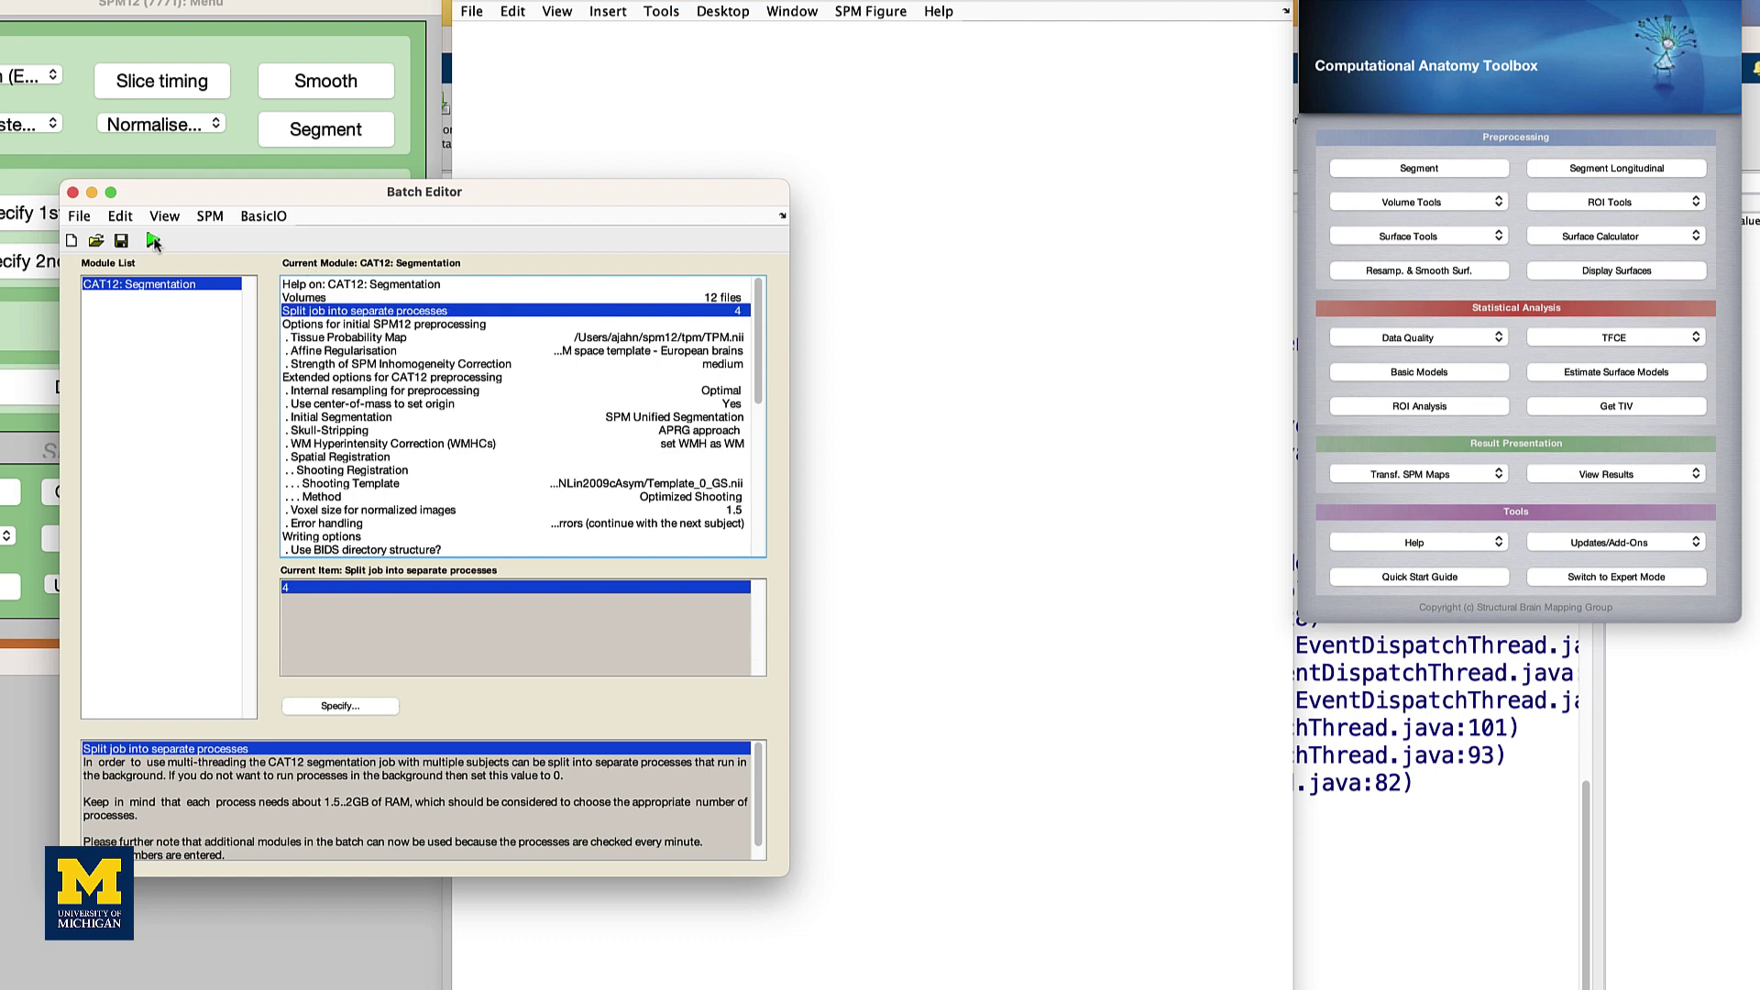
Step: Run the CAT12 segmentation batch and watch the parallel jobs in MATLAB
left_click(153, 240)
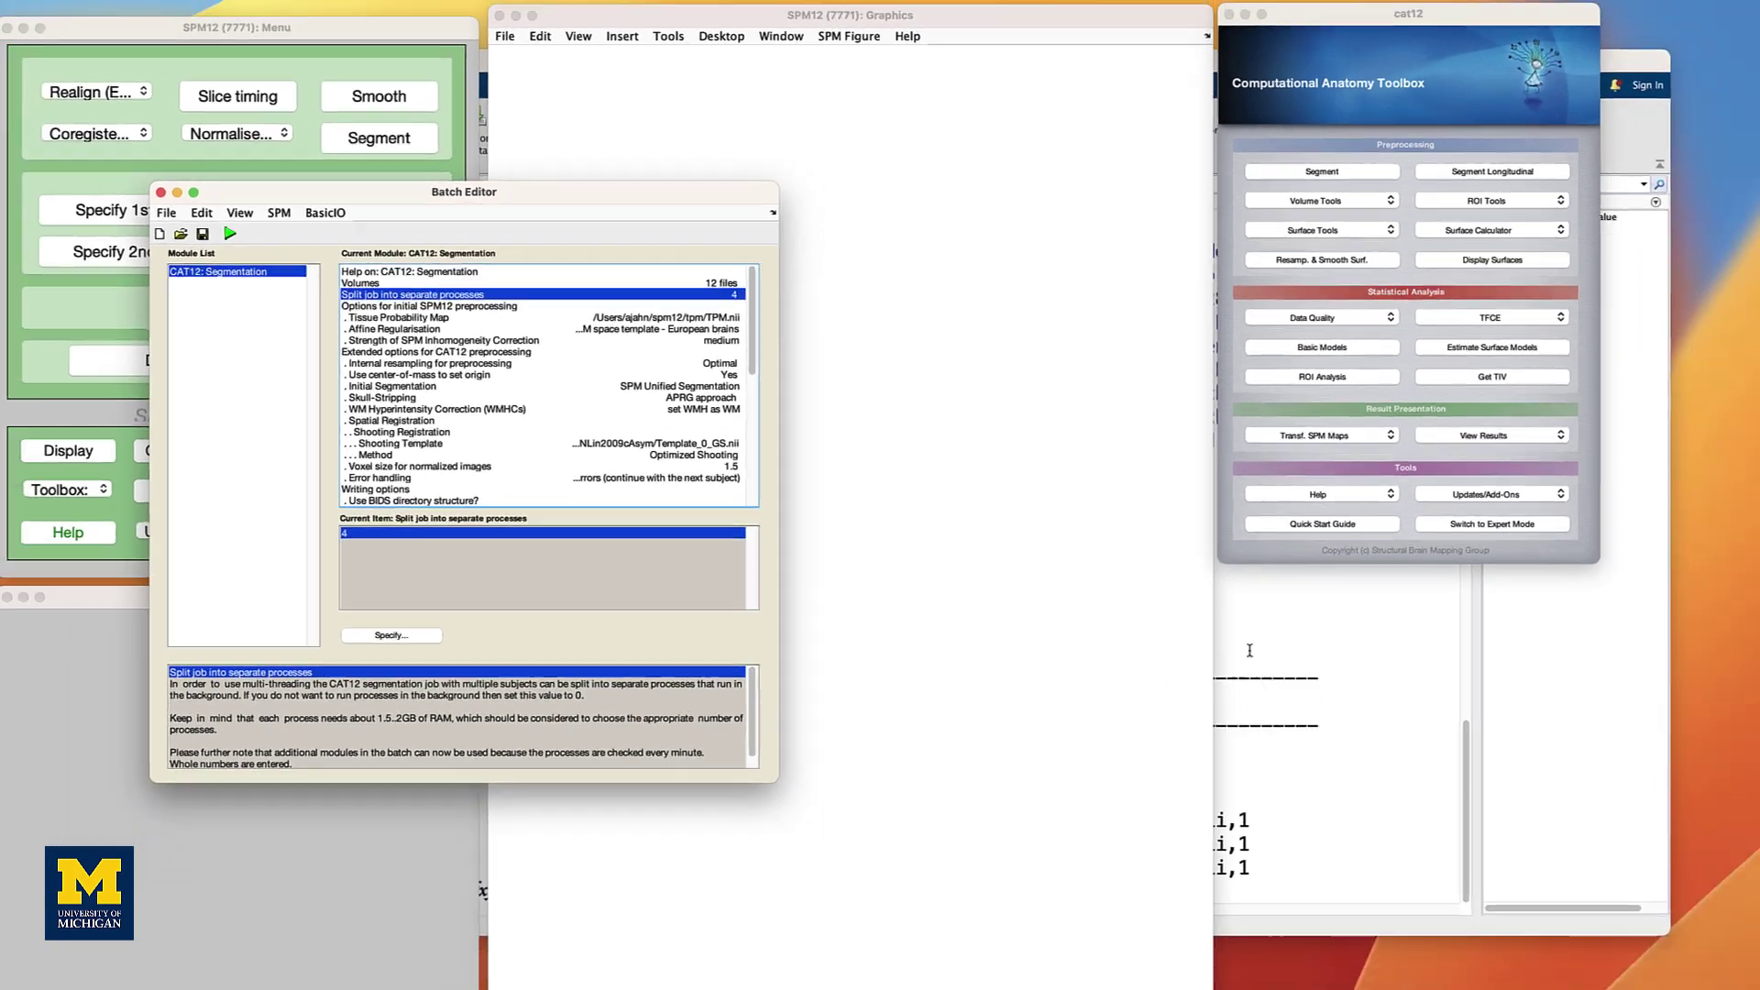
left_click(1333, 730)
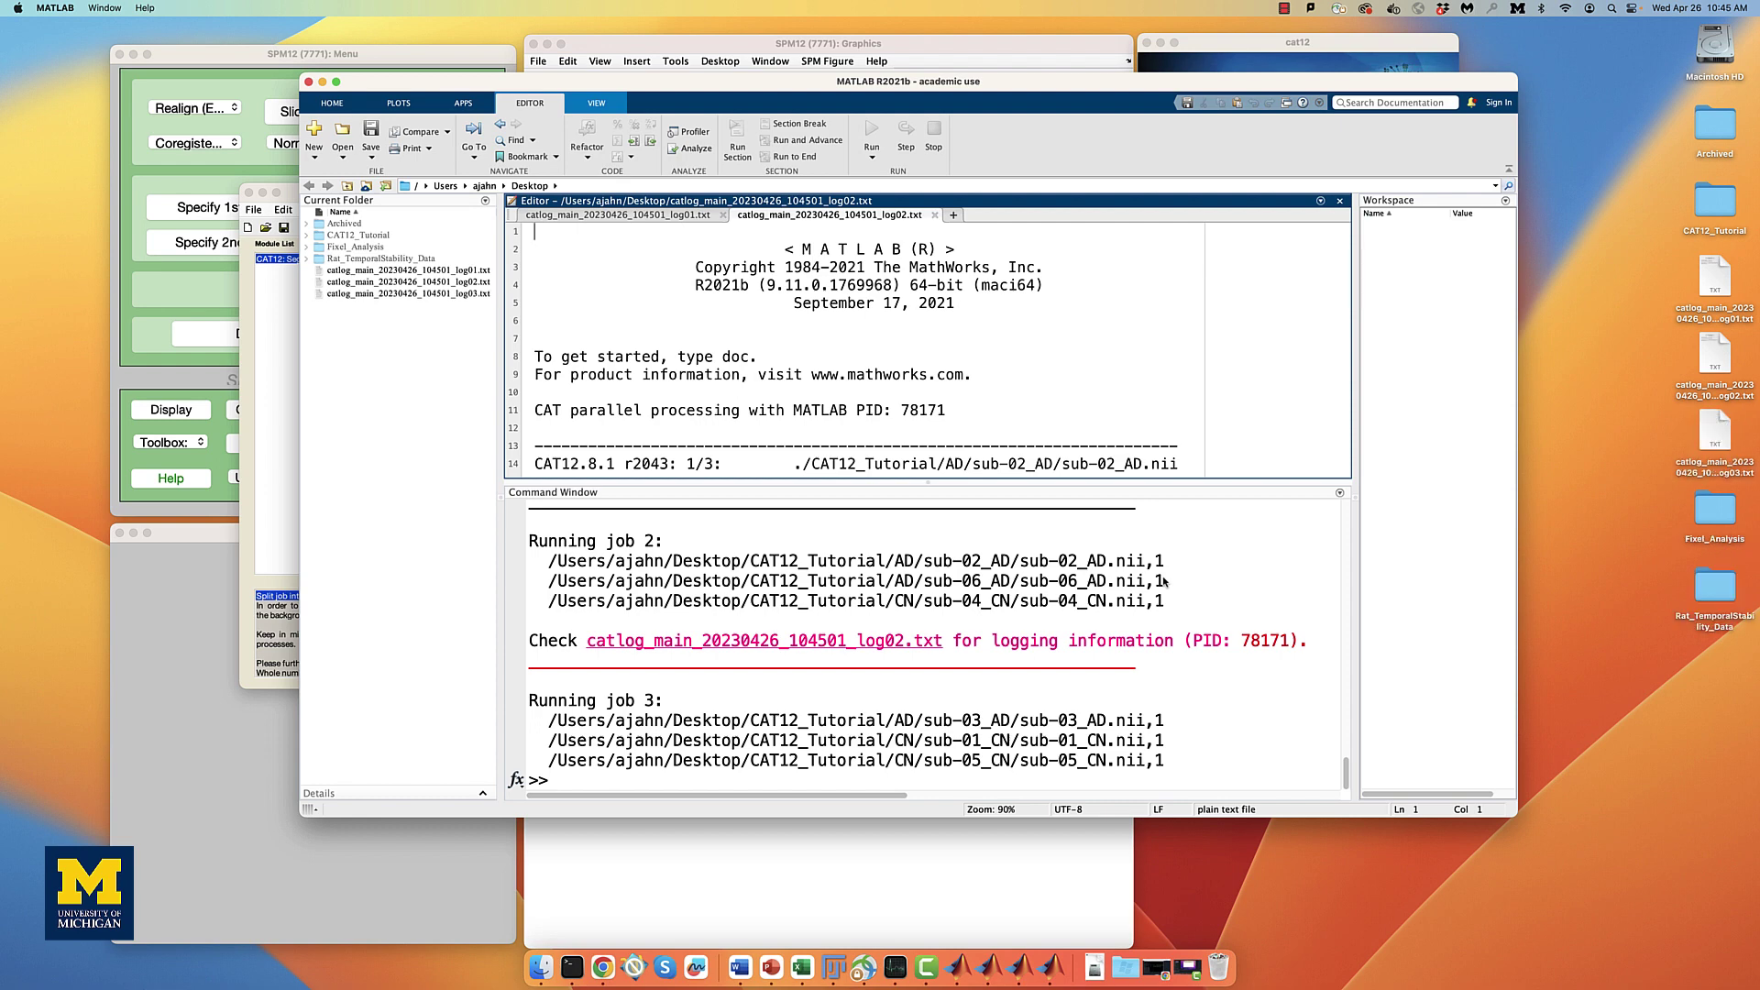
left_click(647, 215)
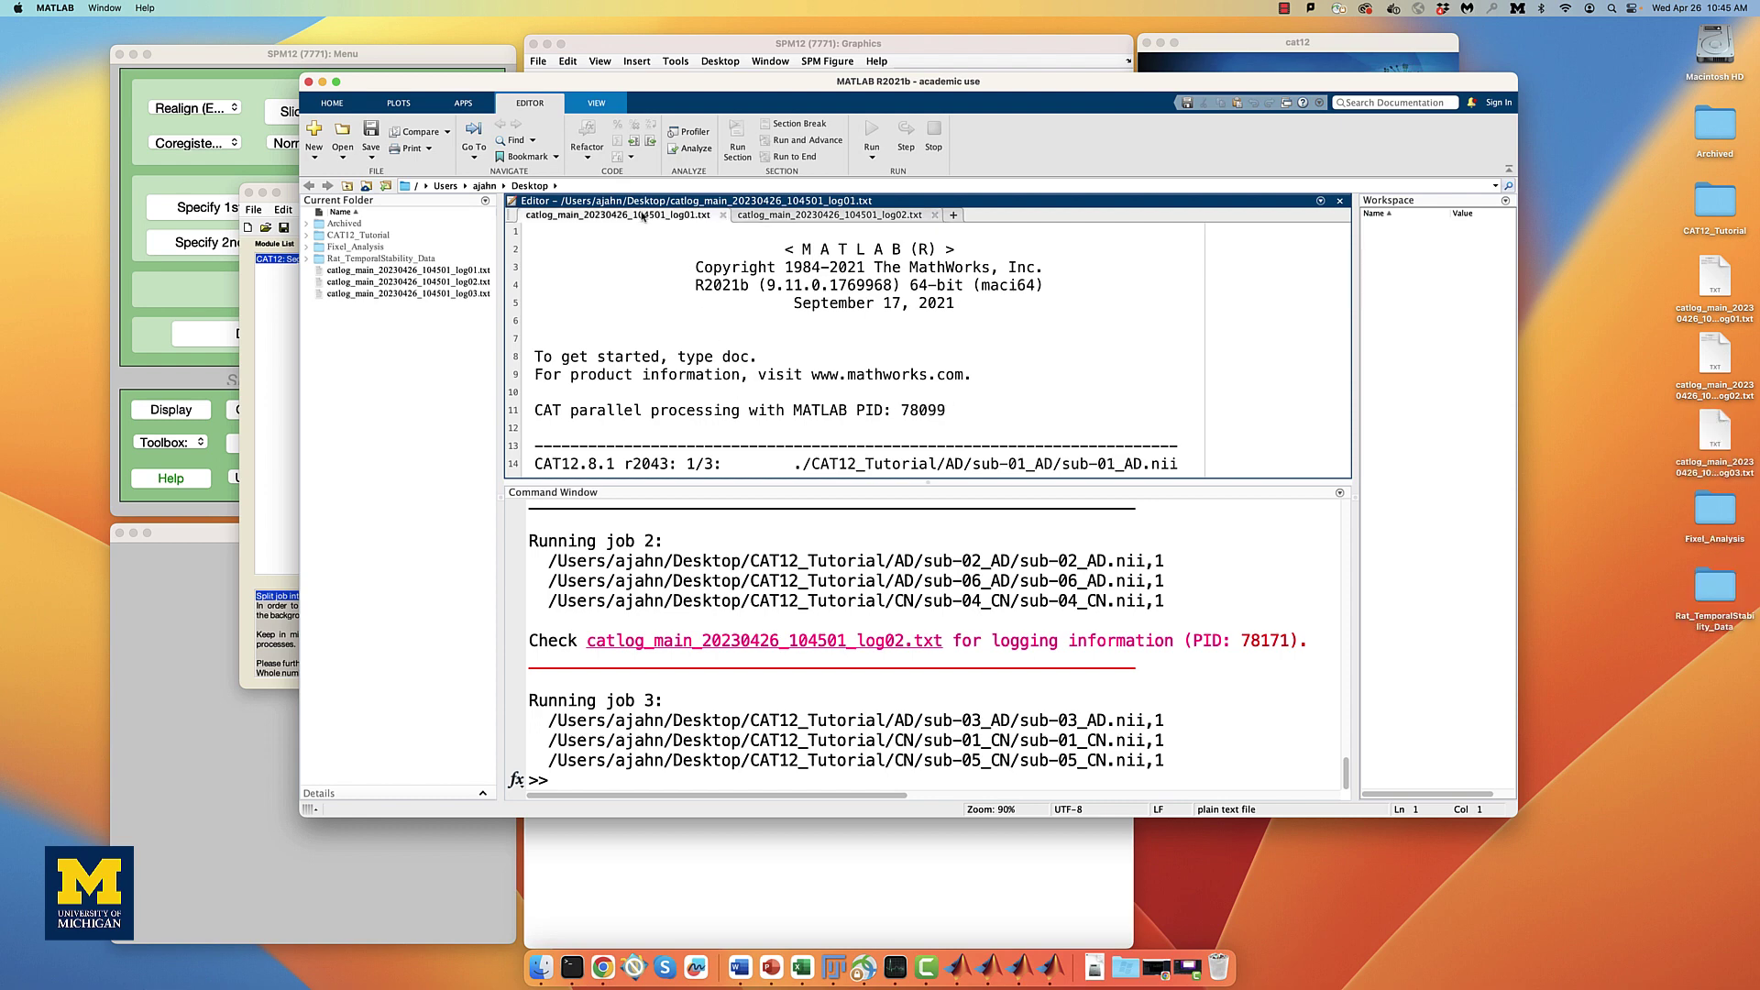
scroll(663, 270, "down", 1)
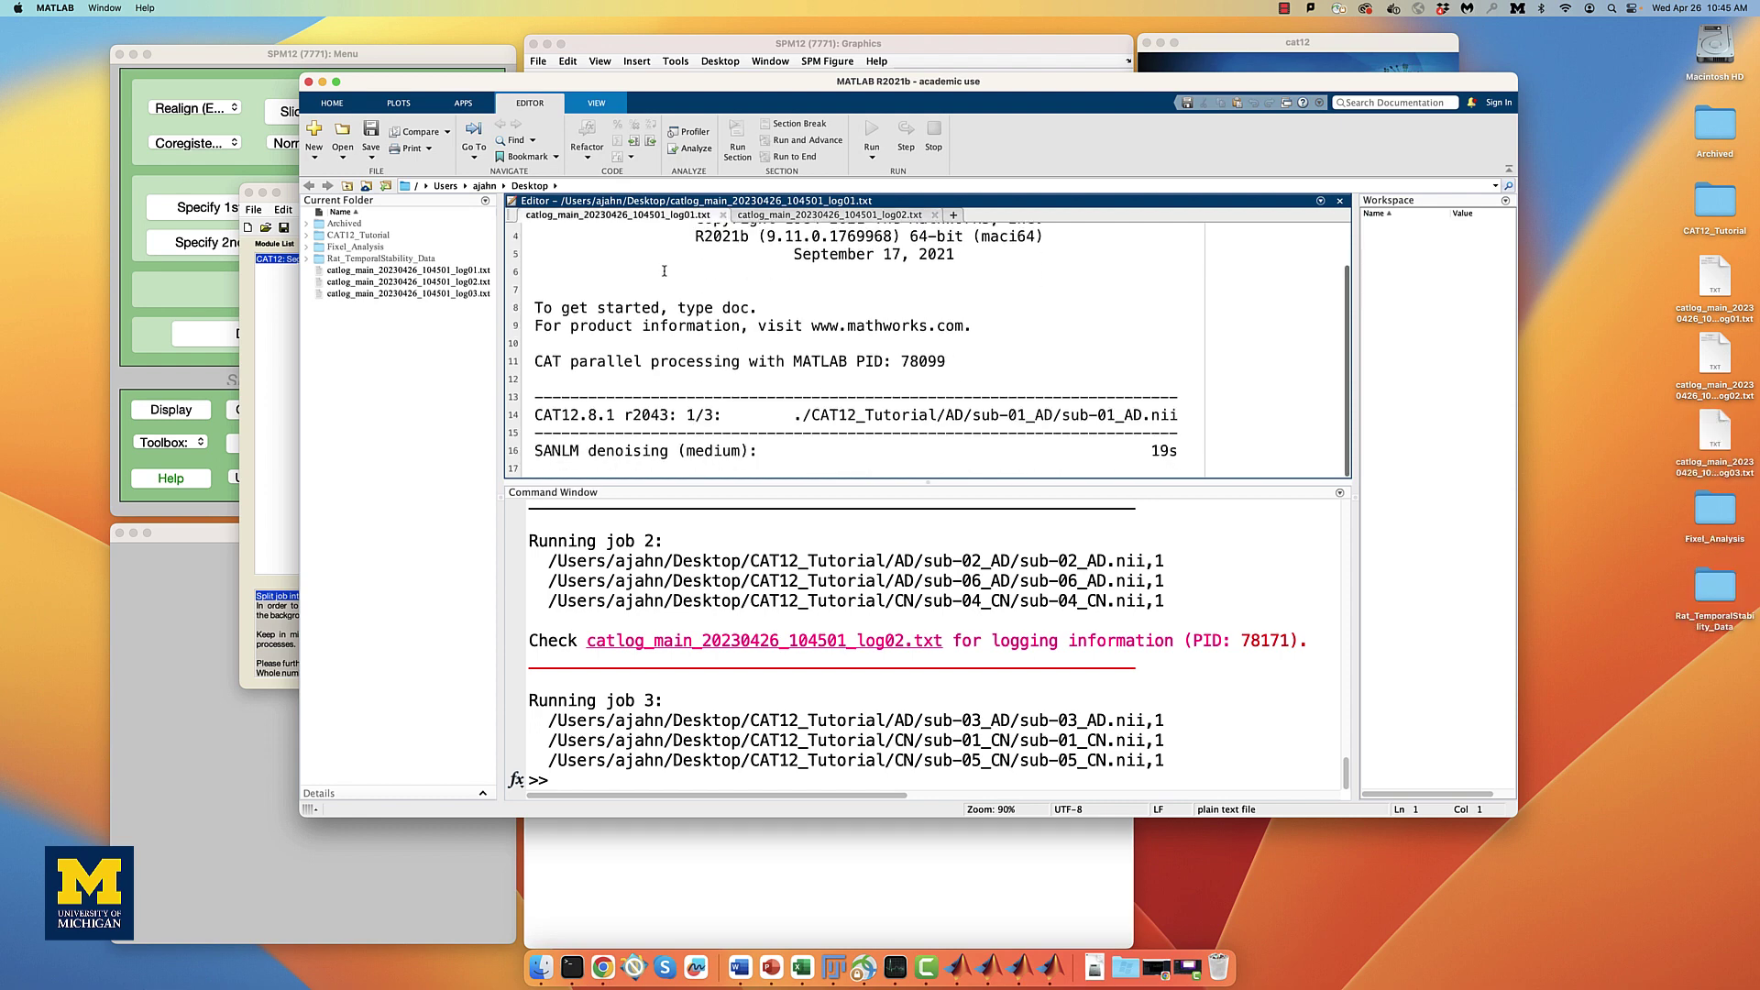
left_click(770, 216)
scroll(767, 260, "down", 1)
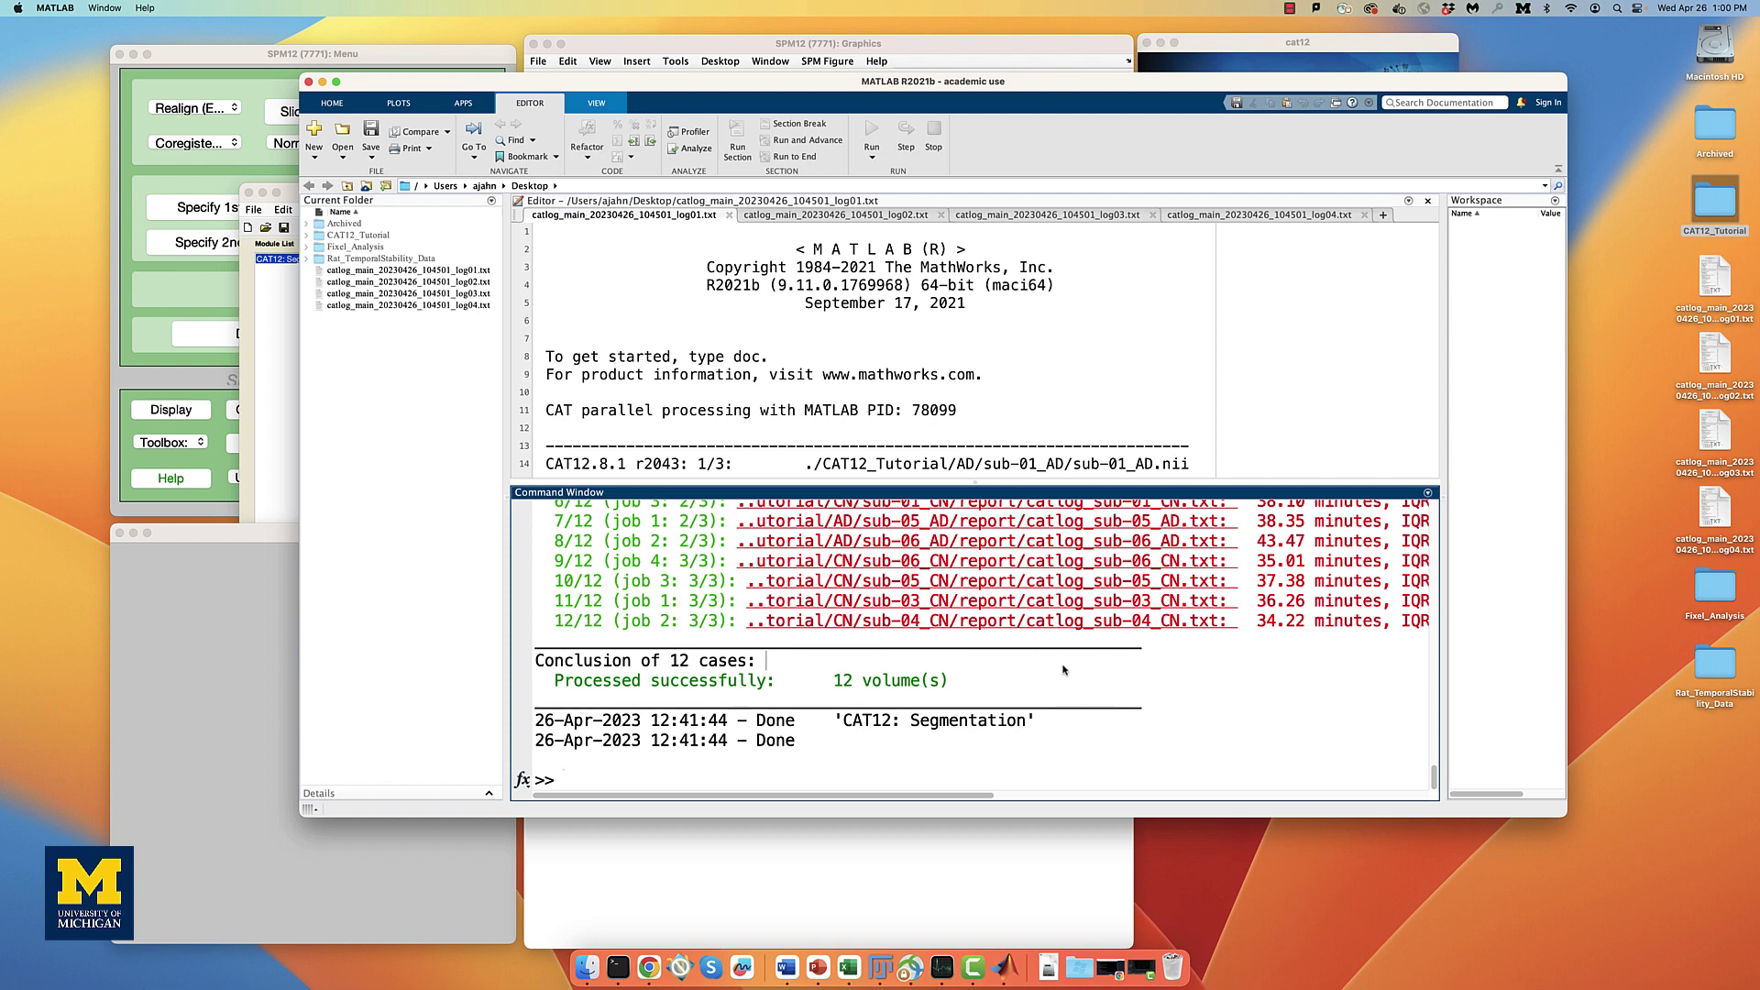
scroll(1100, 660, "up", 3)
scroll(1100, 660, "right", 6)
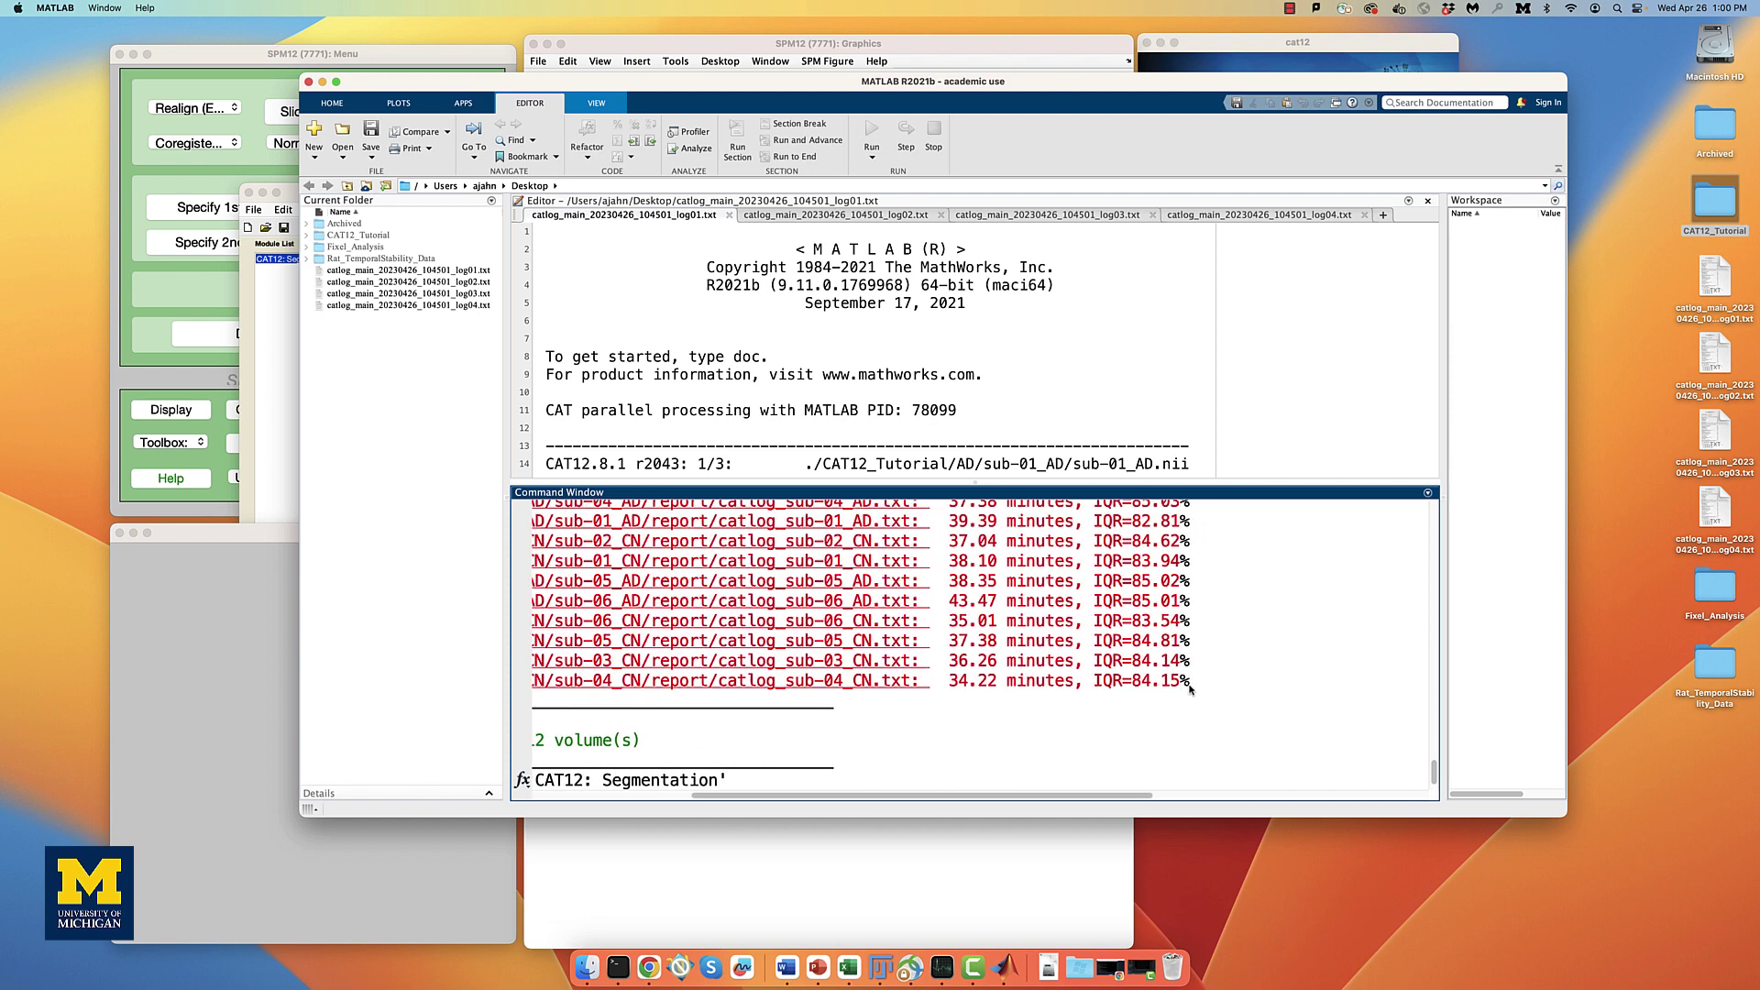
left_click_drag(1191, 686, 954, 692)
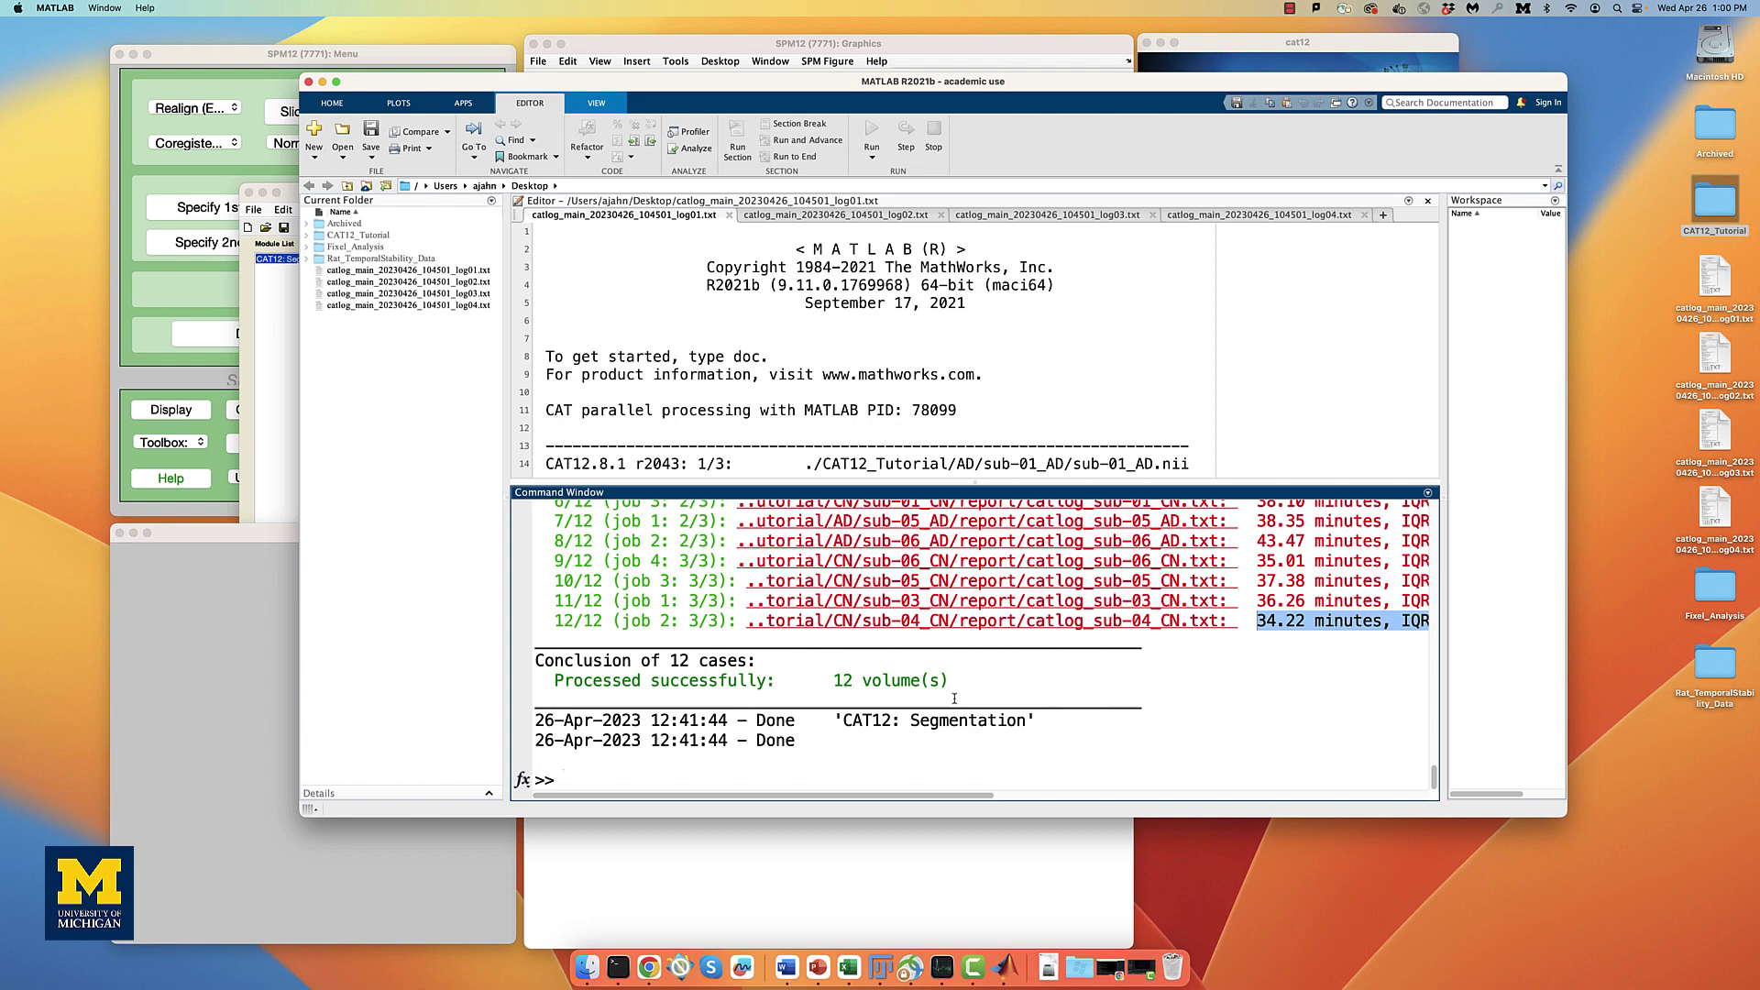
Step: Change into CAT12_Tutorial and list its contents and the AD subject folders
type("cd CAT")
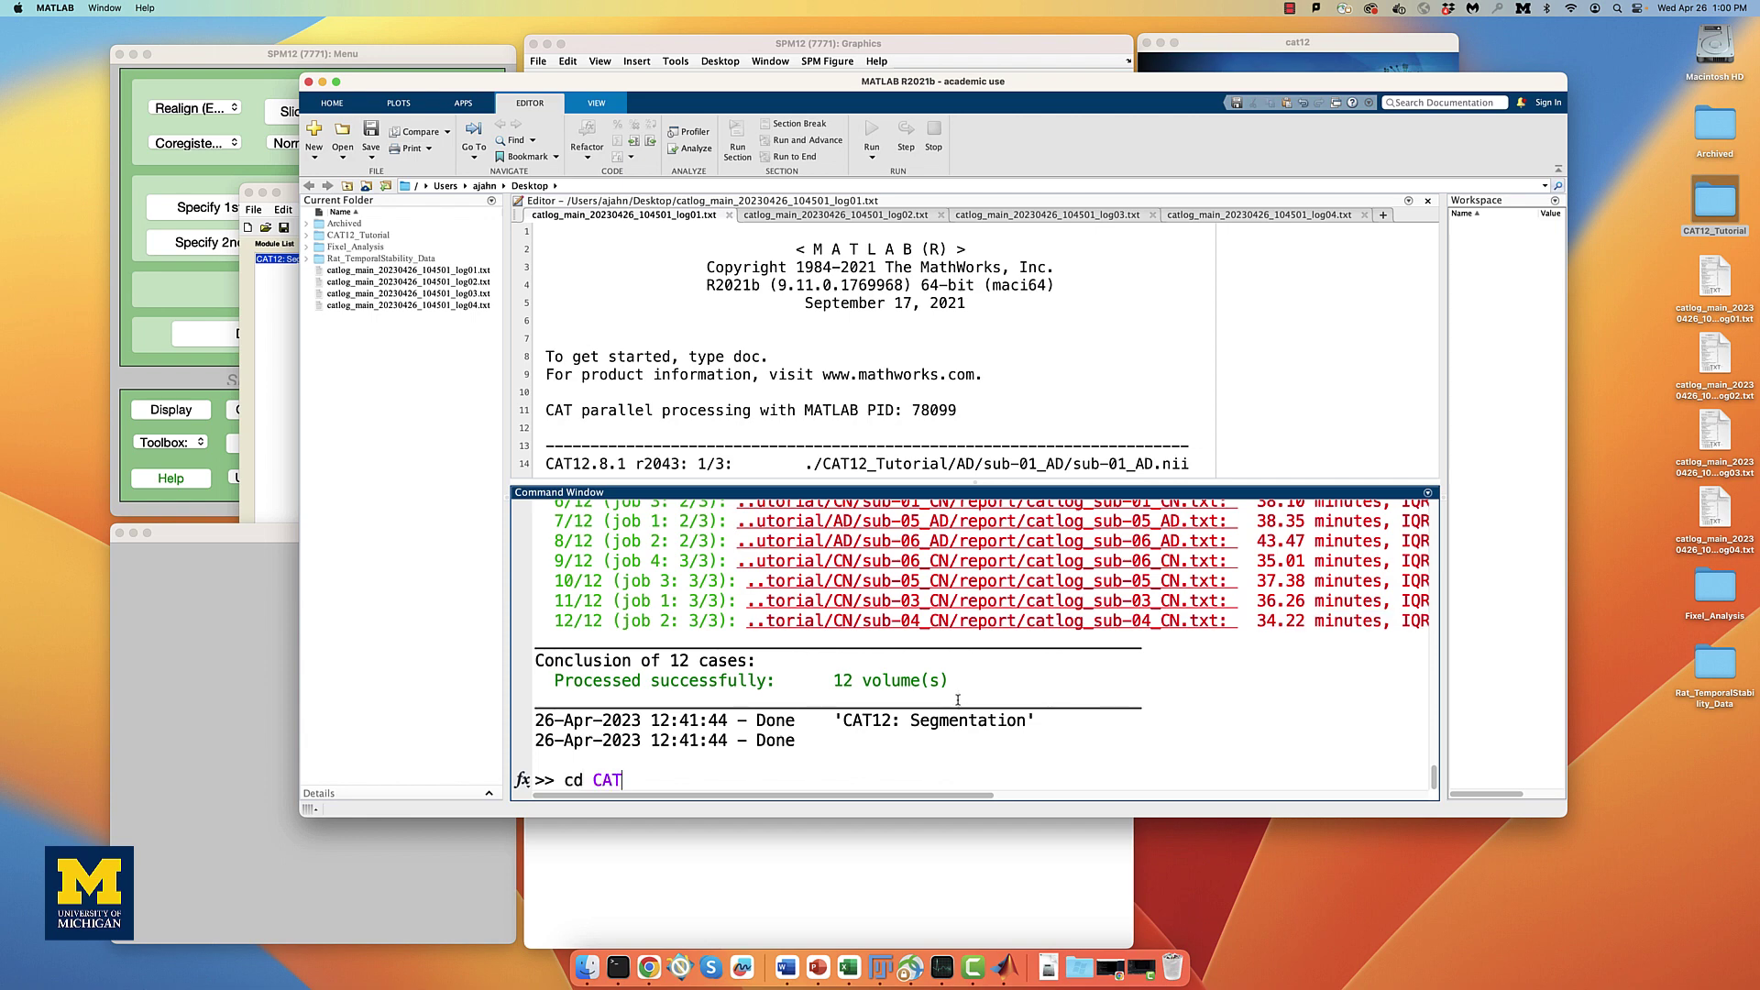
key("Tab")
key("Return")
type("ls")
key("Return")
type("ls AD")
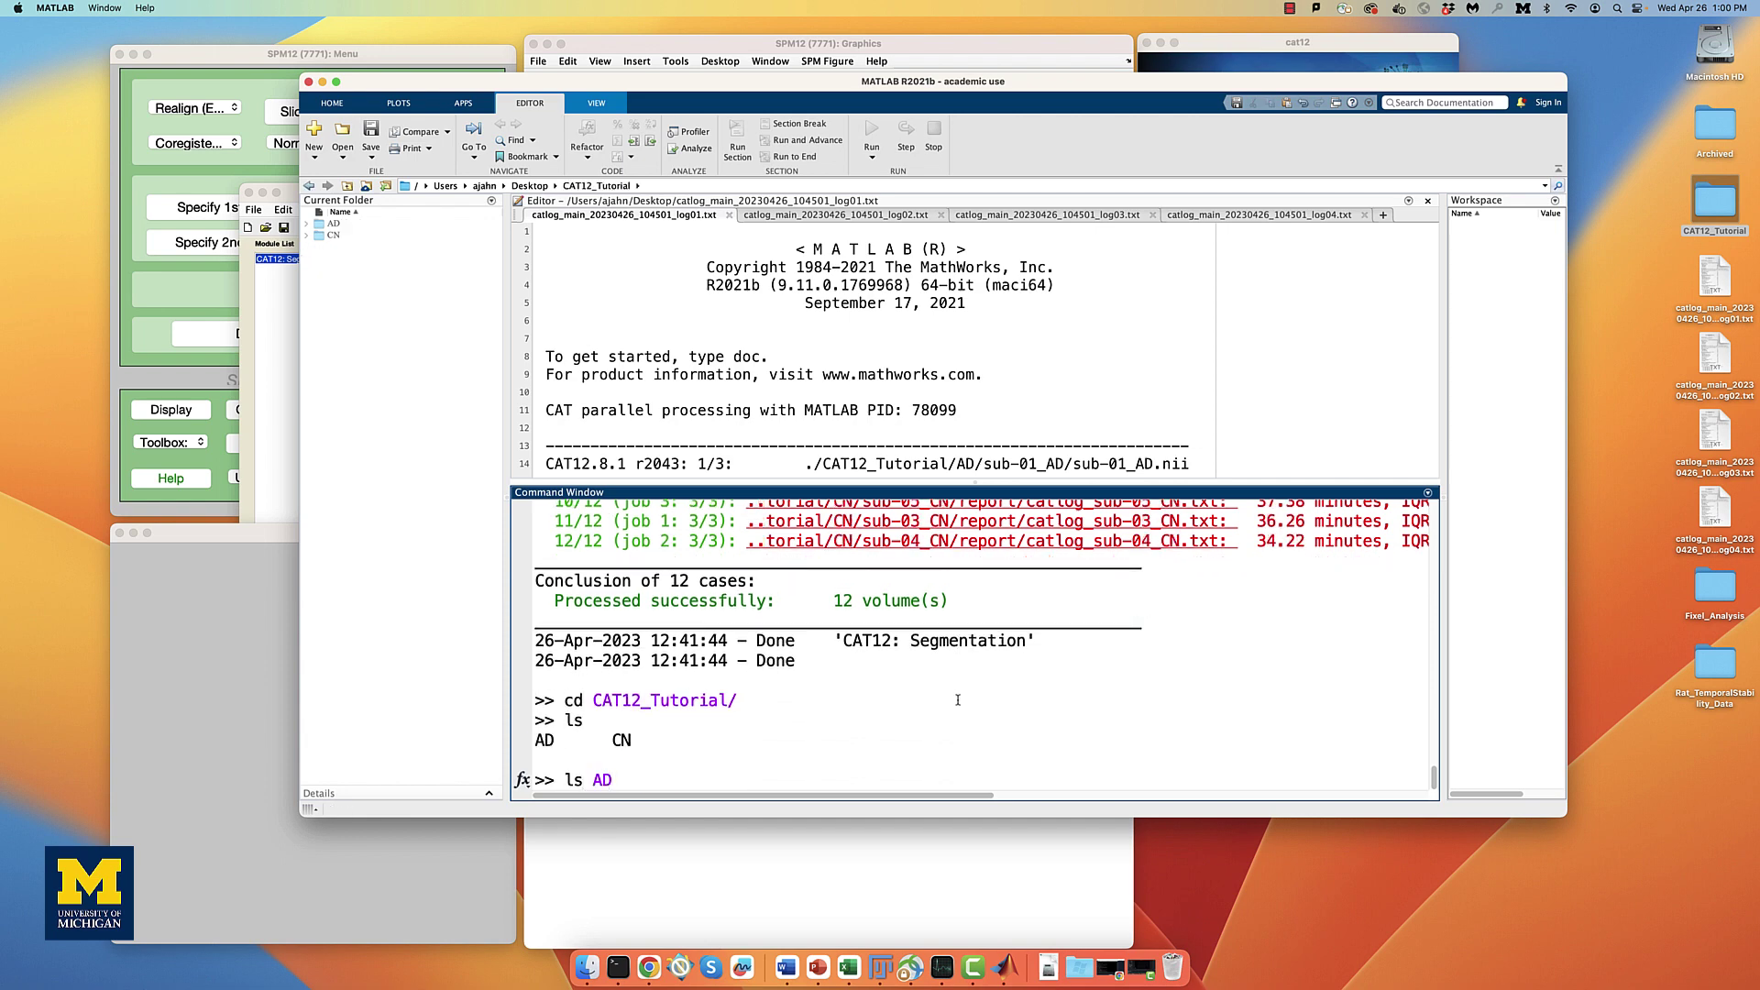
key("Return")
Step: List the contents of AD/sub-01_AD and its mri output folder
key("Up")
type("/sub-01")
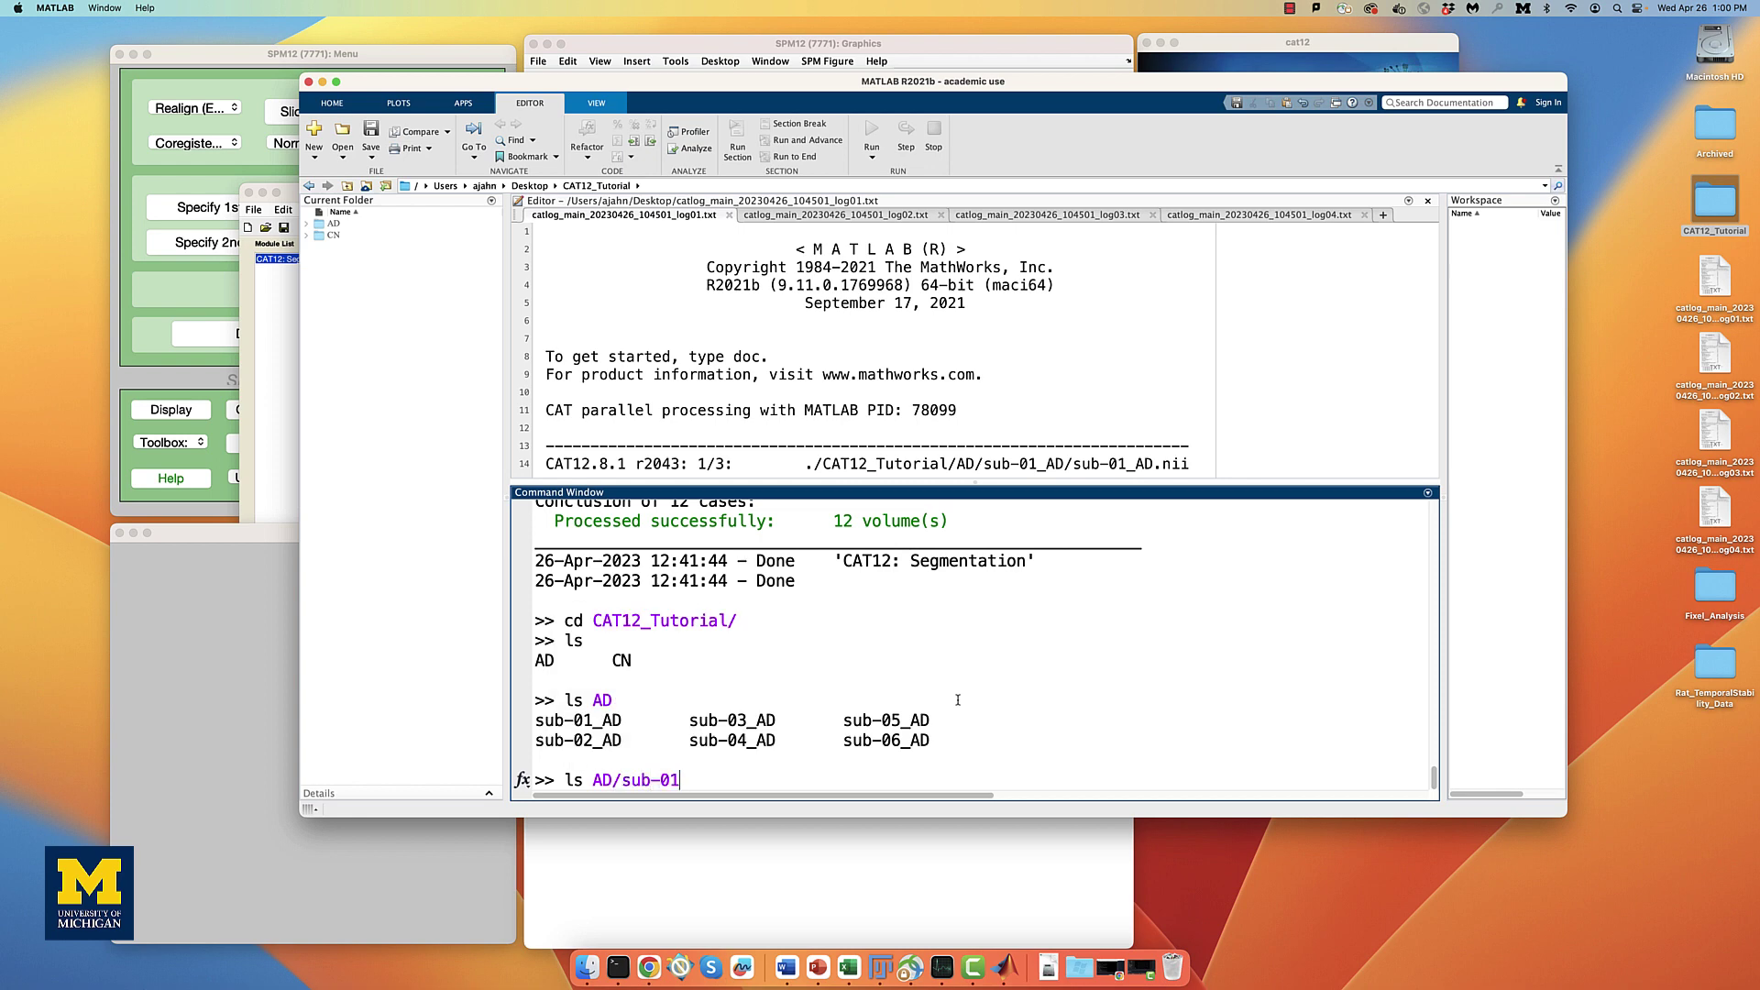
key("Tab")
key("Return")
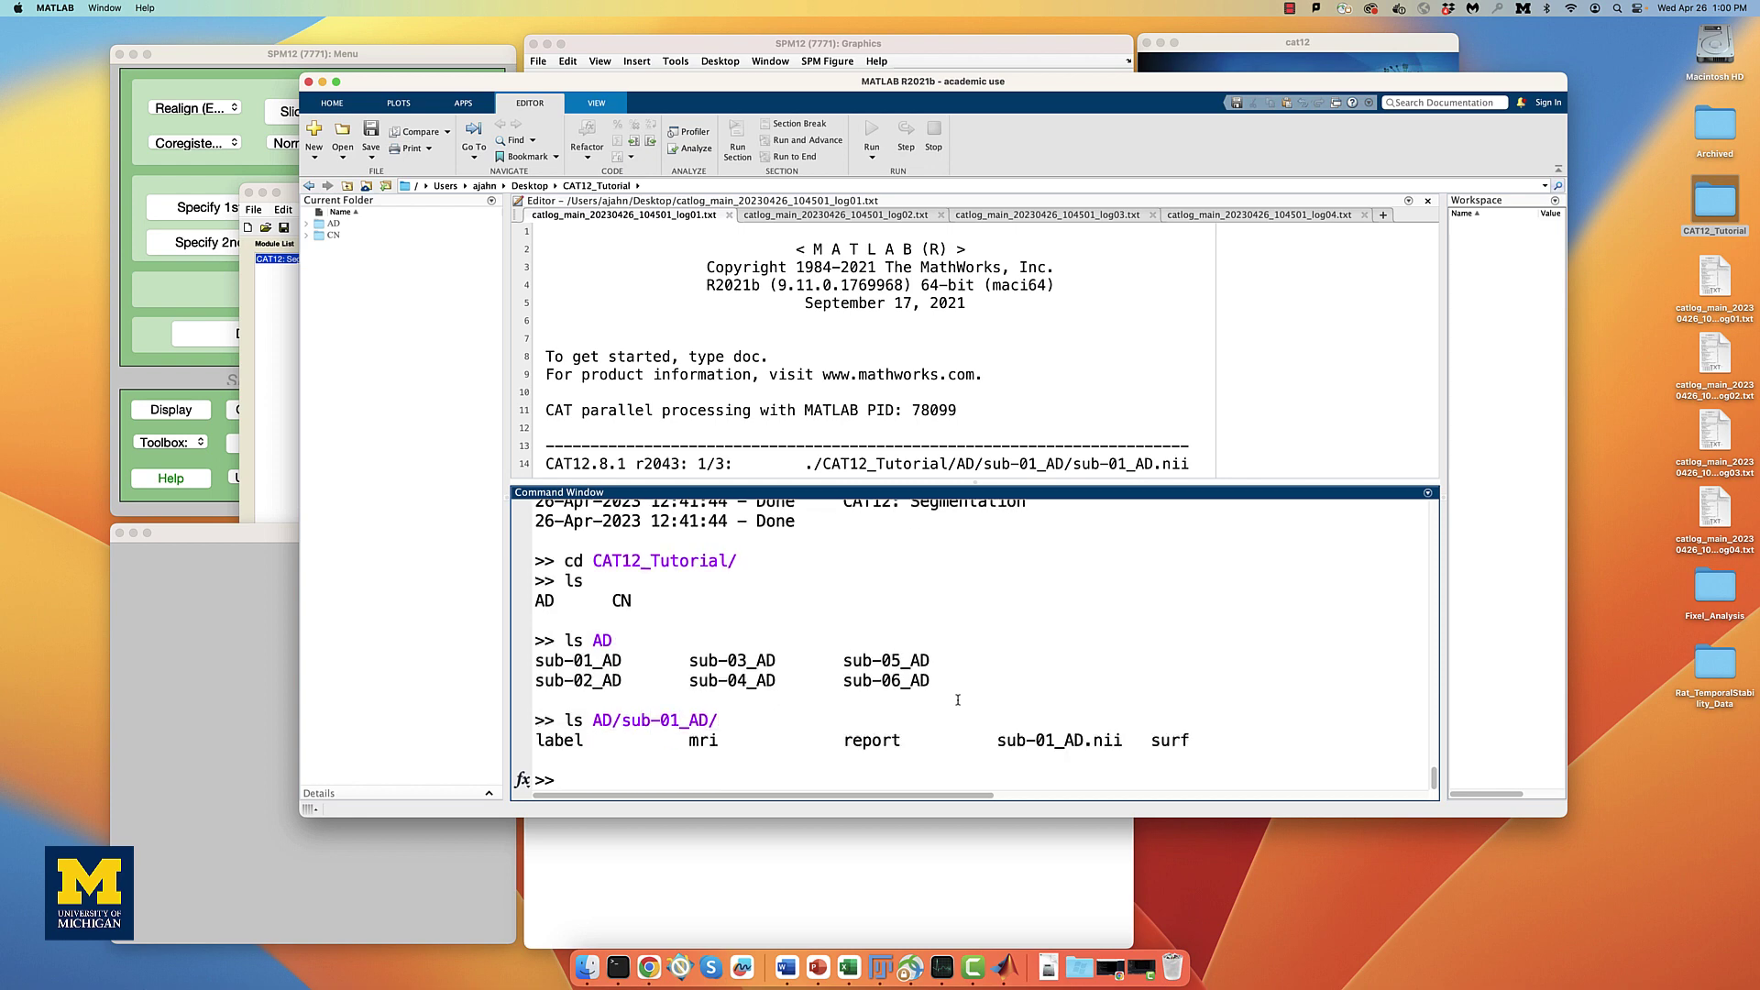
type("ls AD/sub-01_AD/mri")
key("Return")
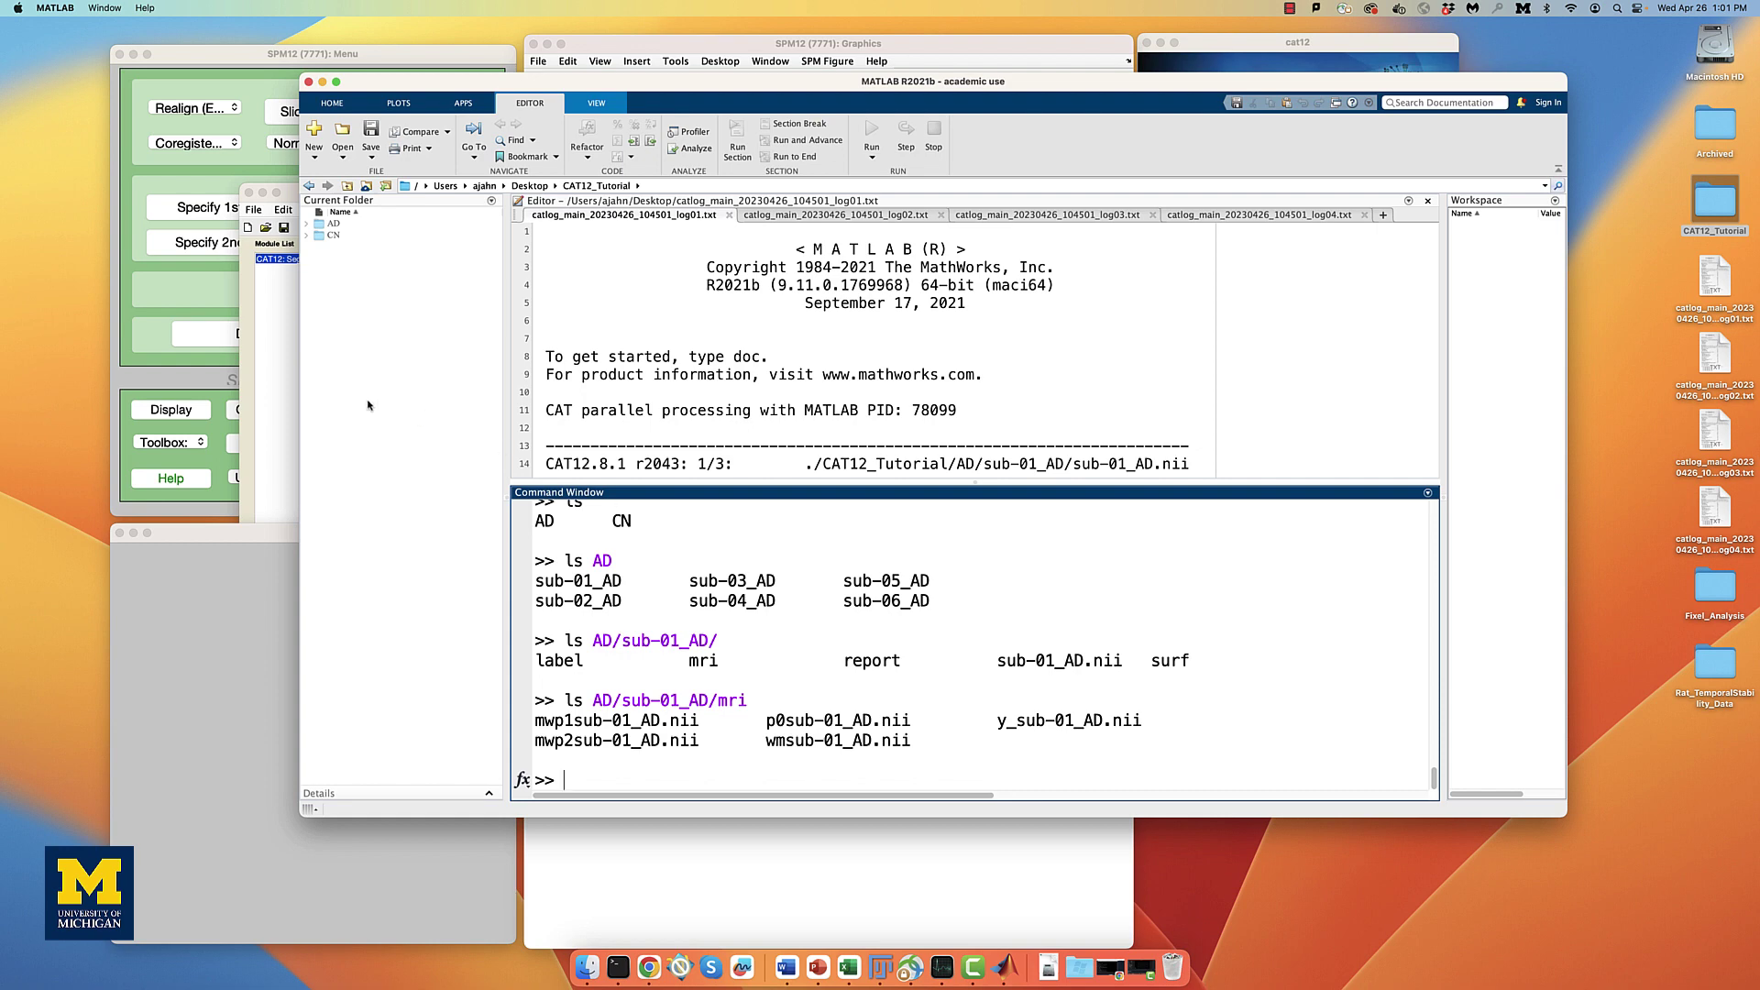
Step: Show the five AD/sub-01_AD/mri images (mwp1, mwp2, p0, wm, y_) in Check Reg
left_click(180, 286)
left_click(265, 415)
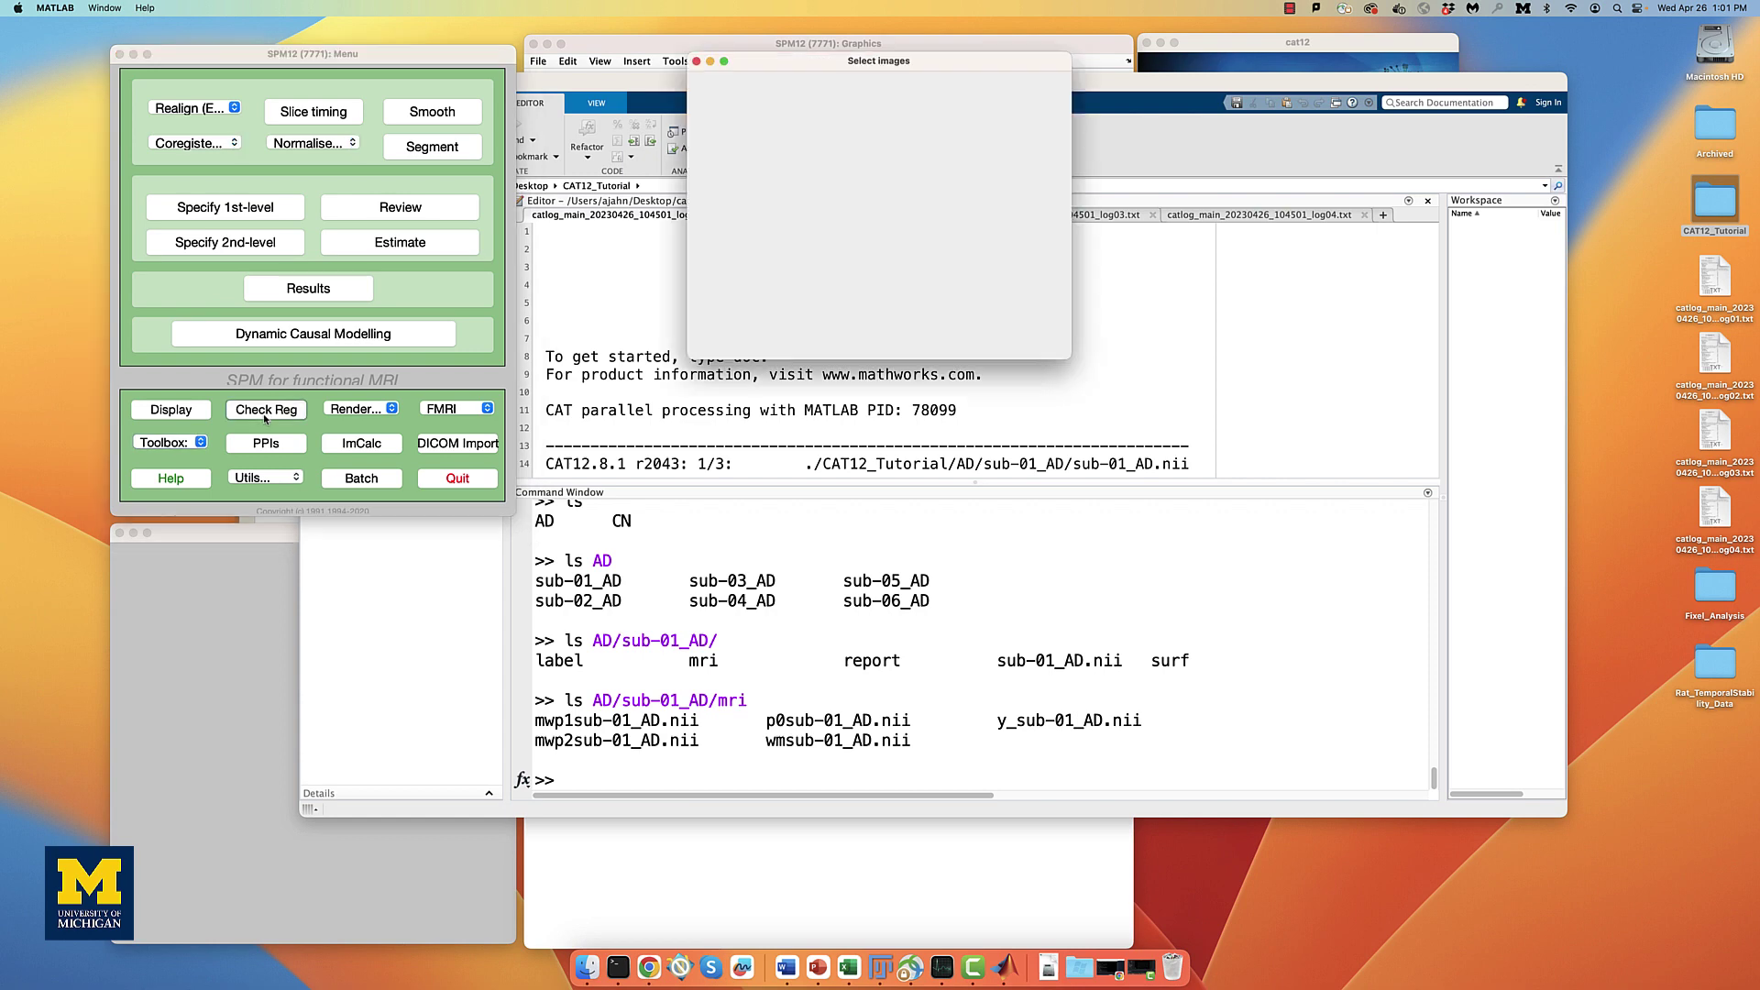
left_click(715, 130)
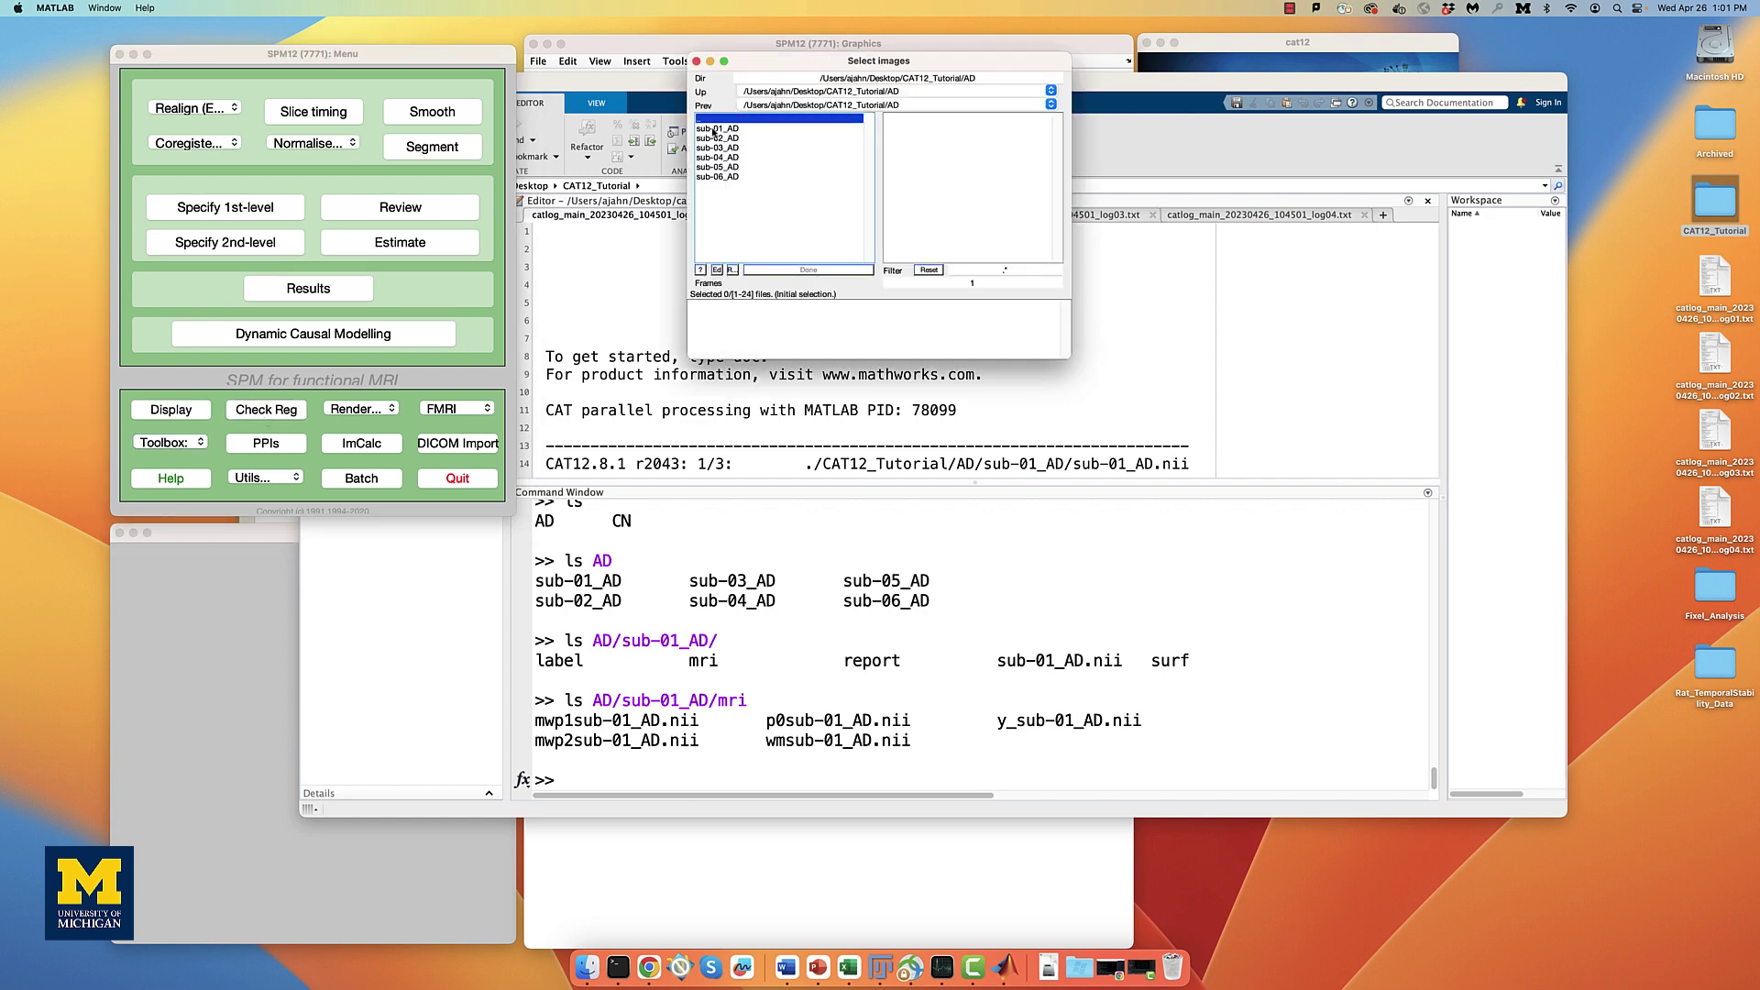
left_click(715, 129)
left_click(722, 138)
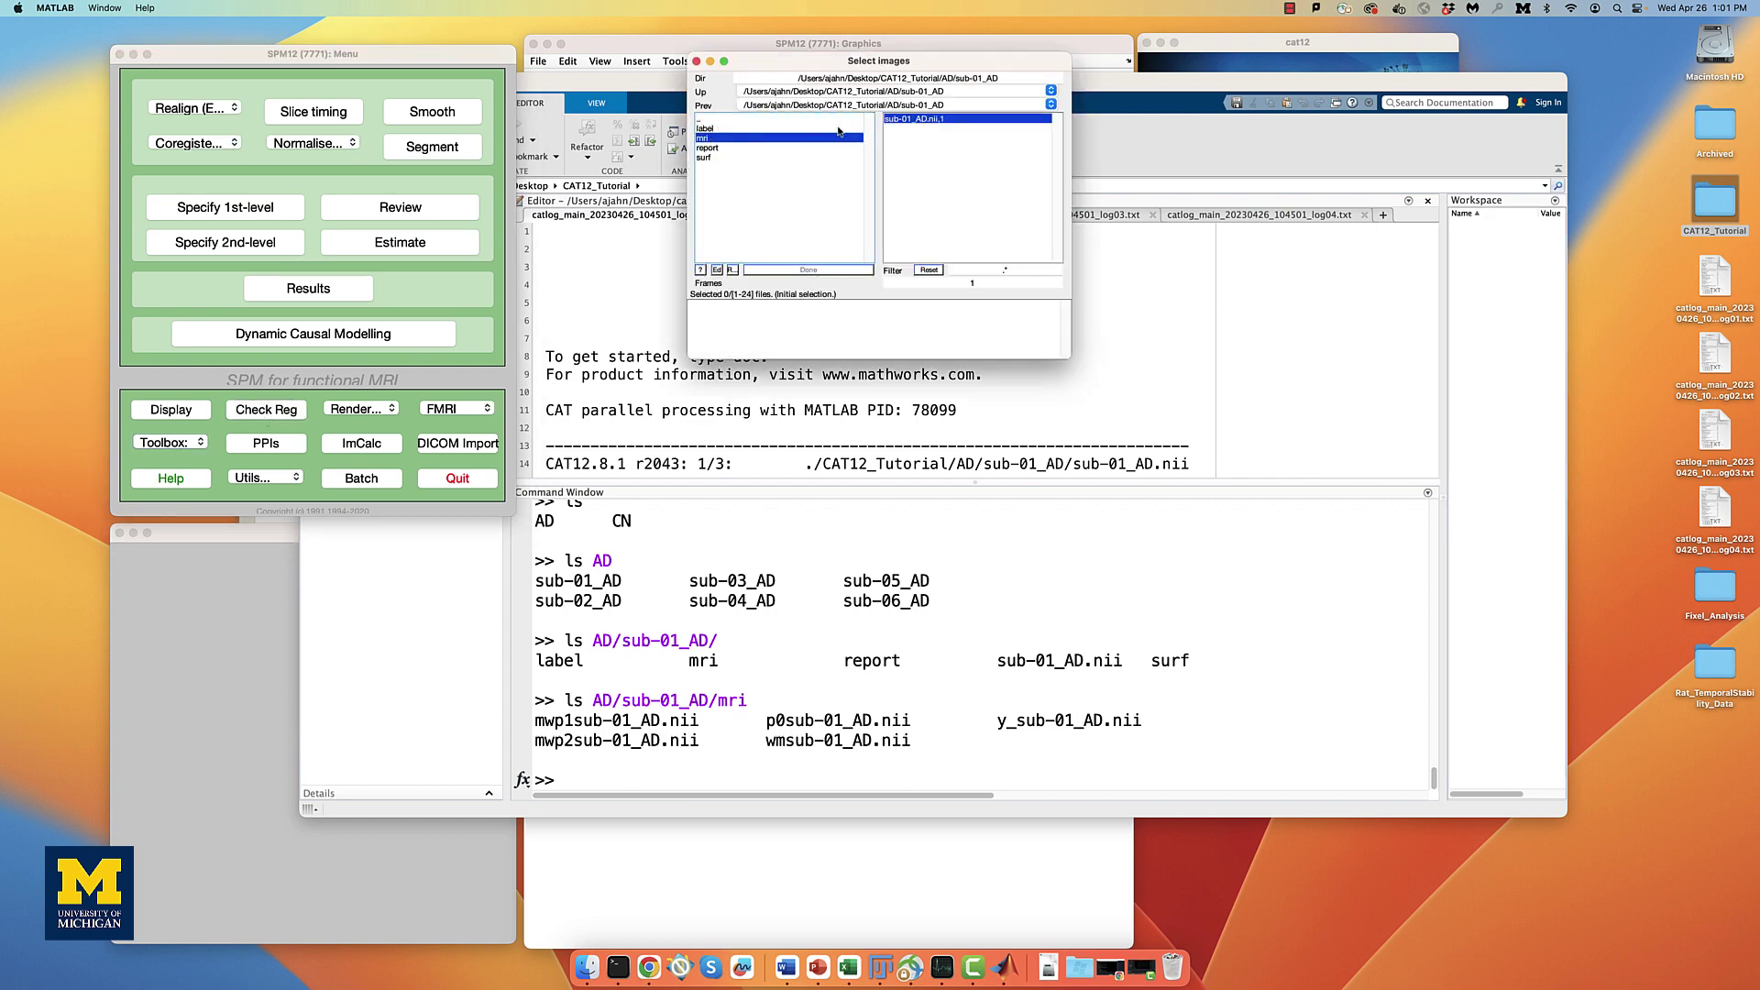
left_click_drag(941, 120, 944, 158)
left_click(825, 270)
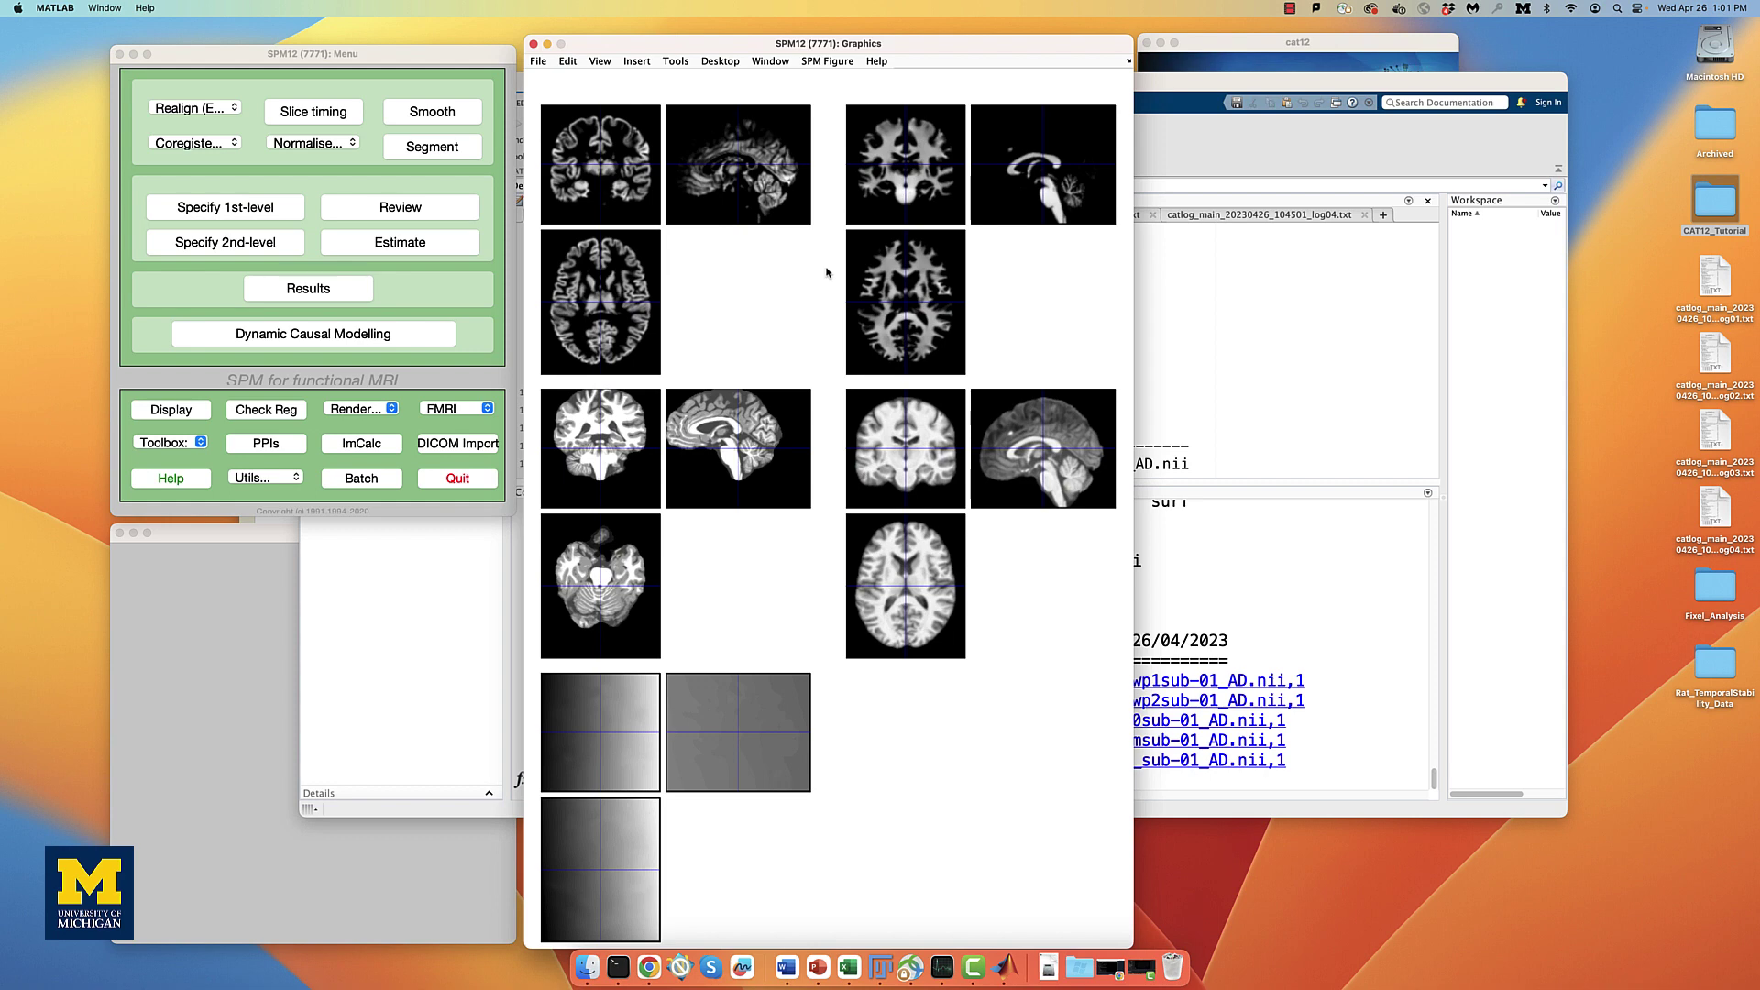
Step: Open CAT12's Data Quality > Single Slice Display module in the Batch Editor
left_click(1260, 47)
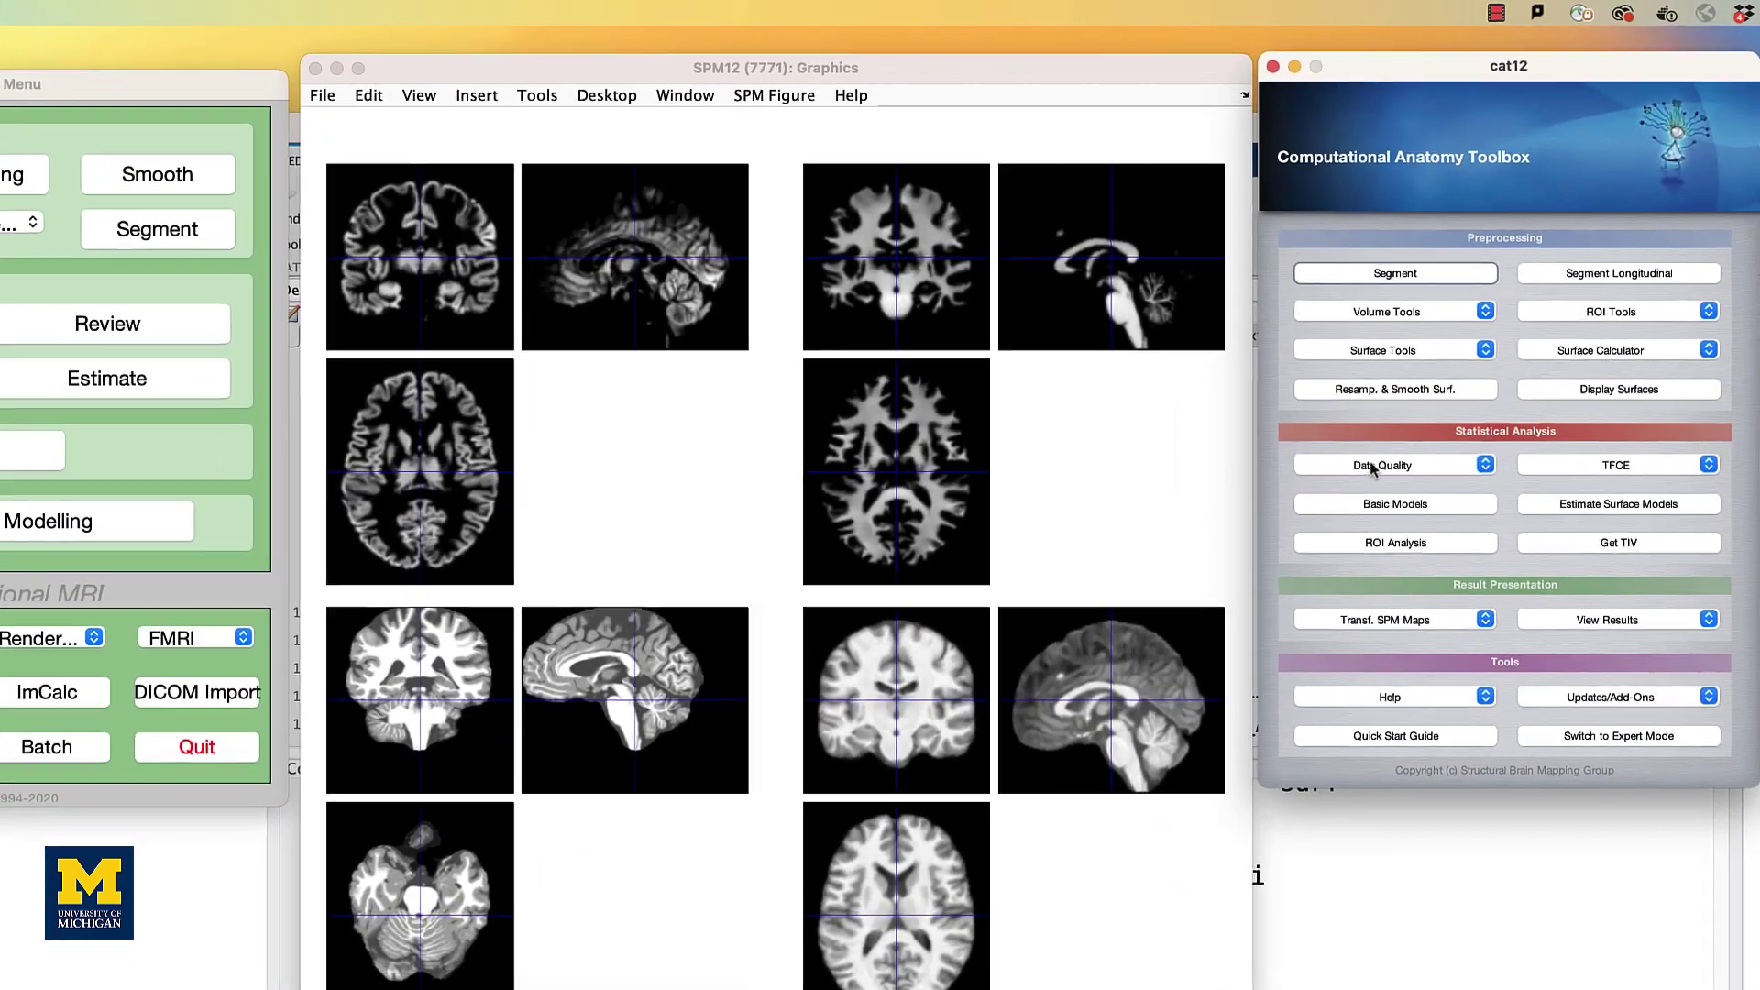
left_click(1202, 298)
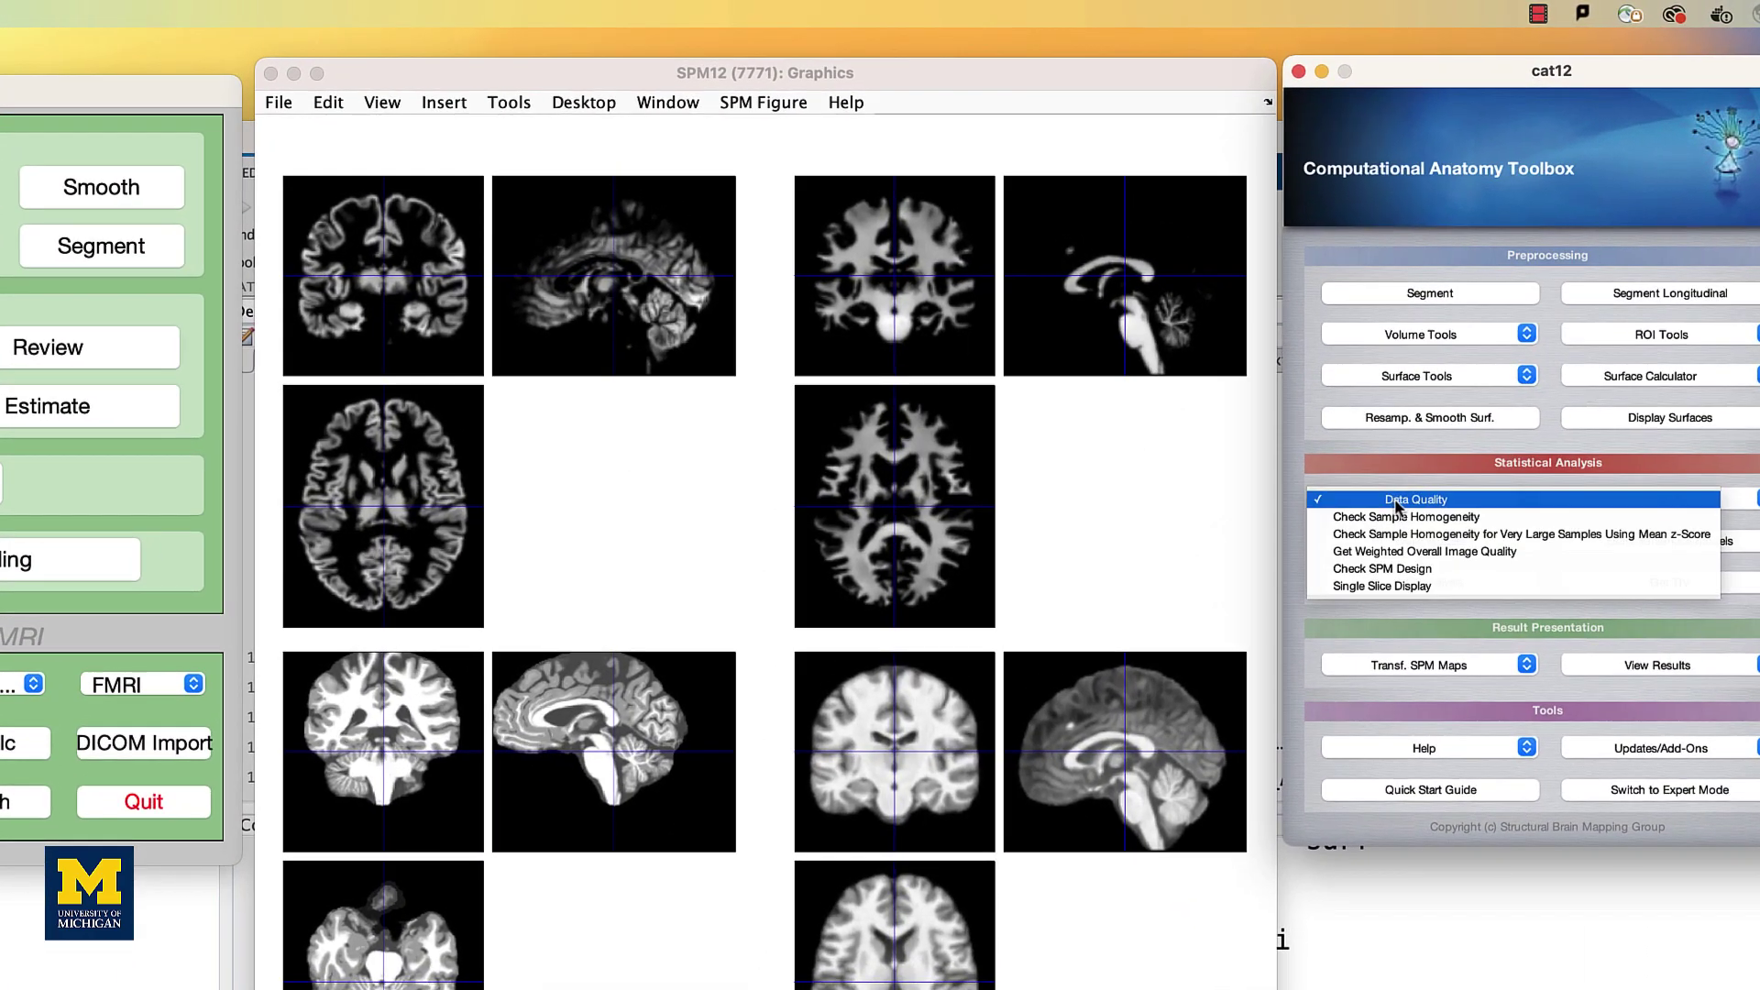
left_click(1398, 583)
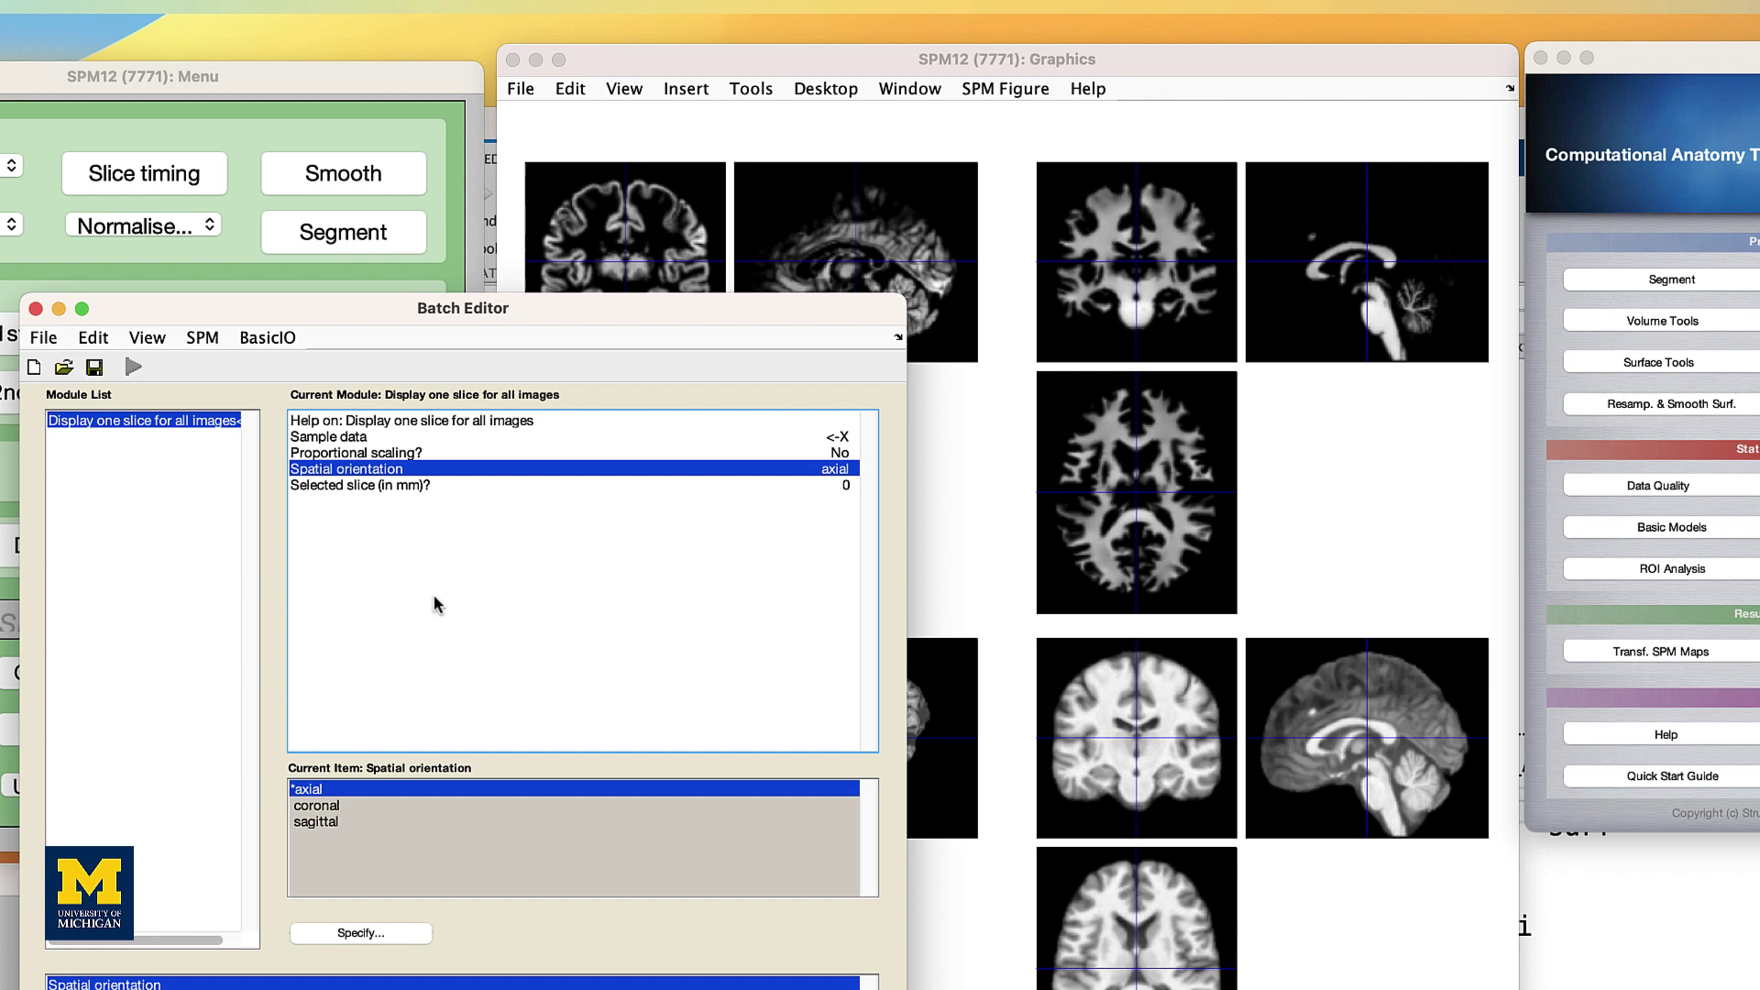
Step: Set Sample data to the 12 mwp1 images using filter ^mwp1 and recursive add, slice at 0
double_click(355, 439)
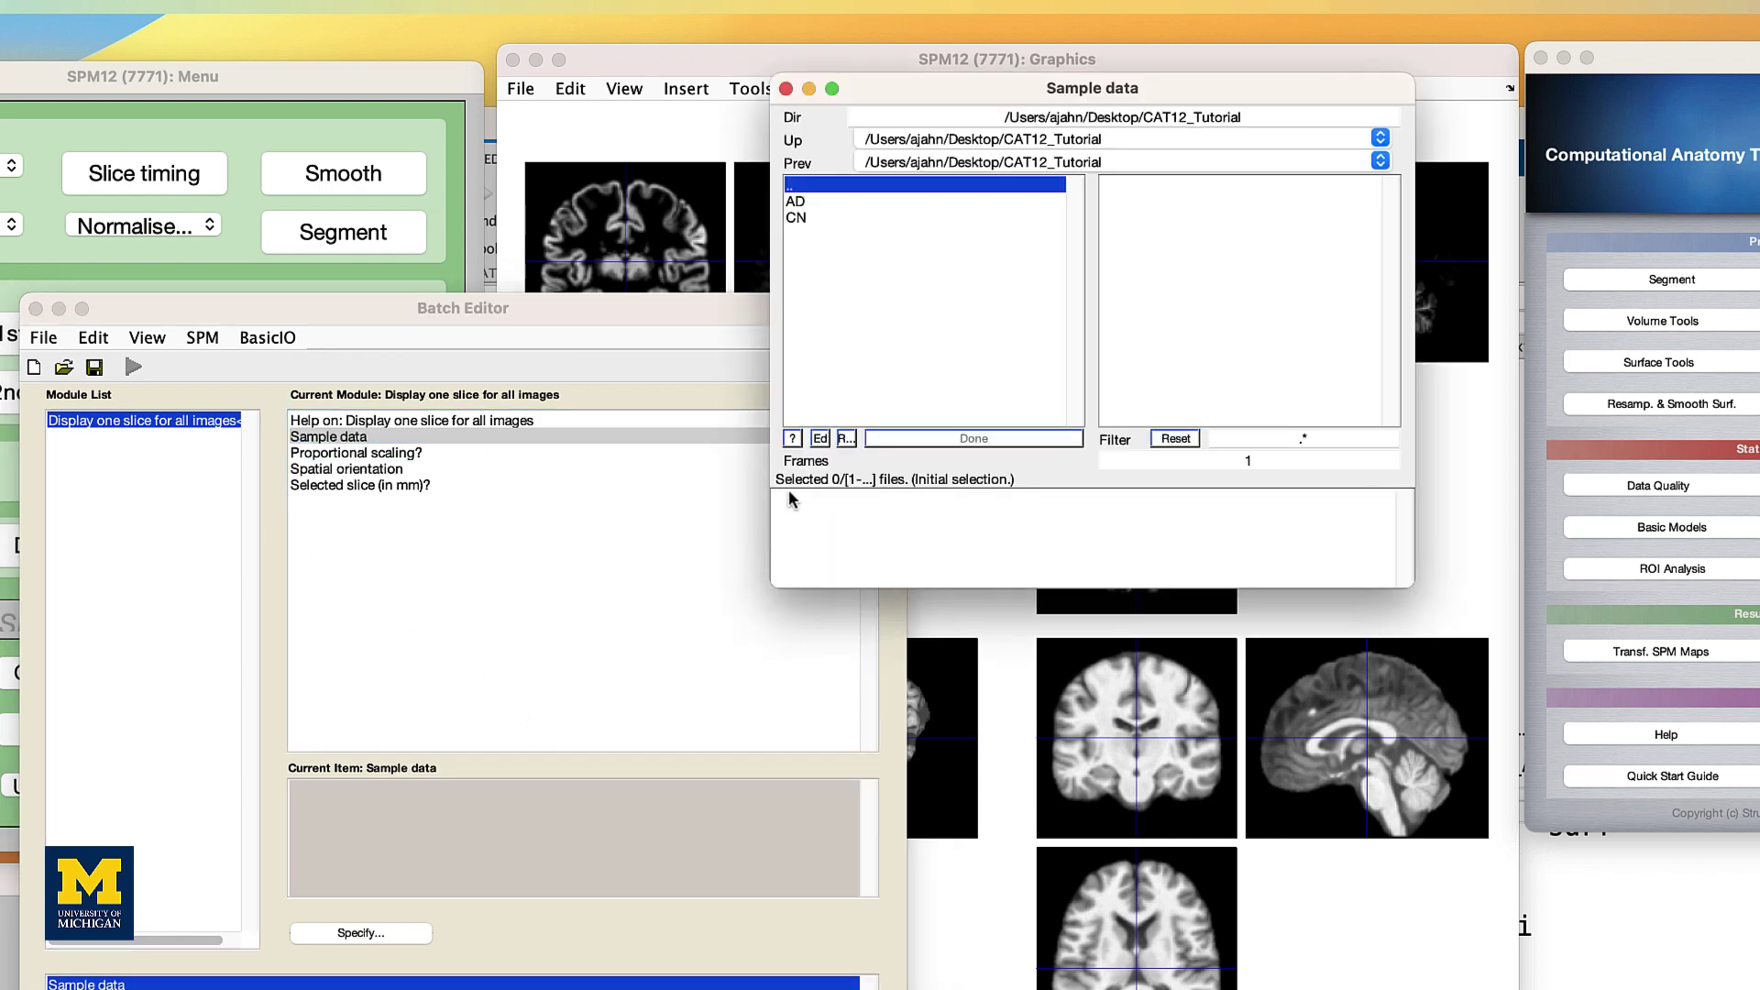
left_click(1238, 436)
type("^mwp1")
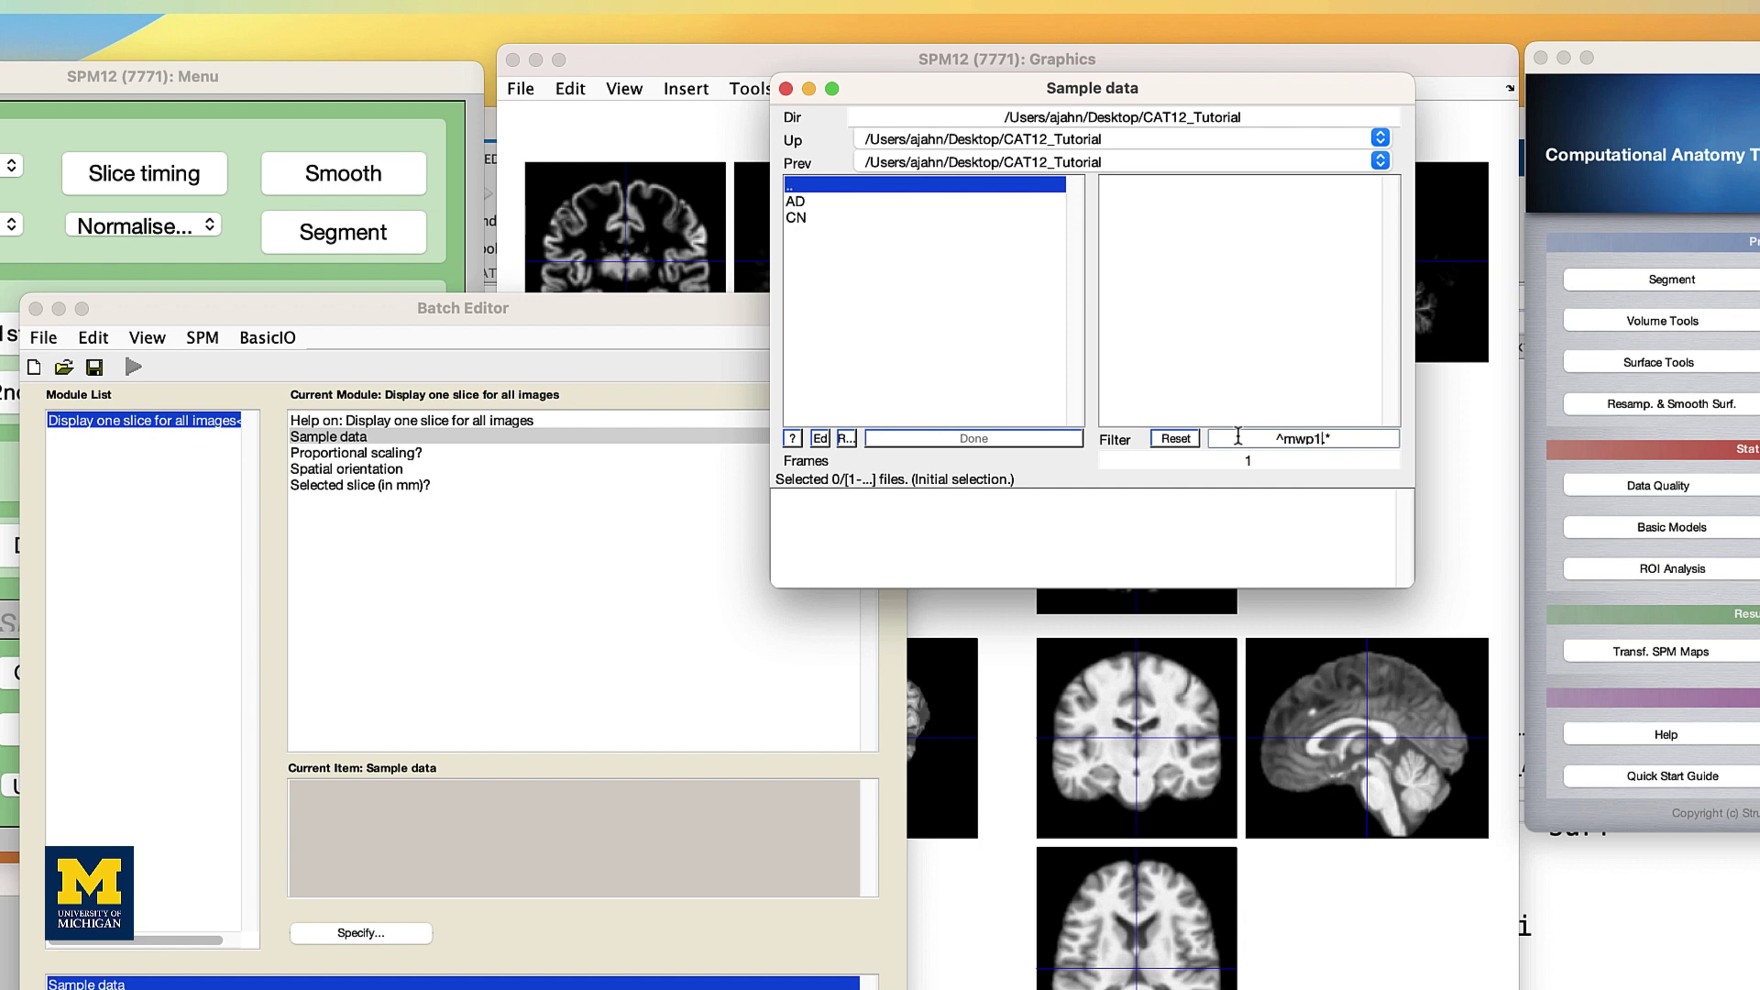
left_click(845, 438)
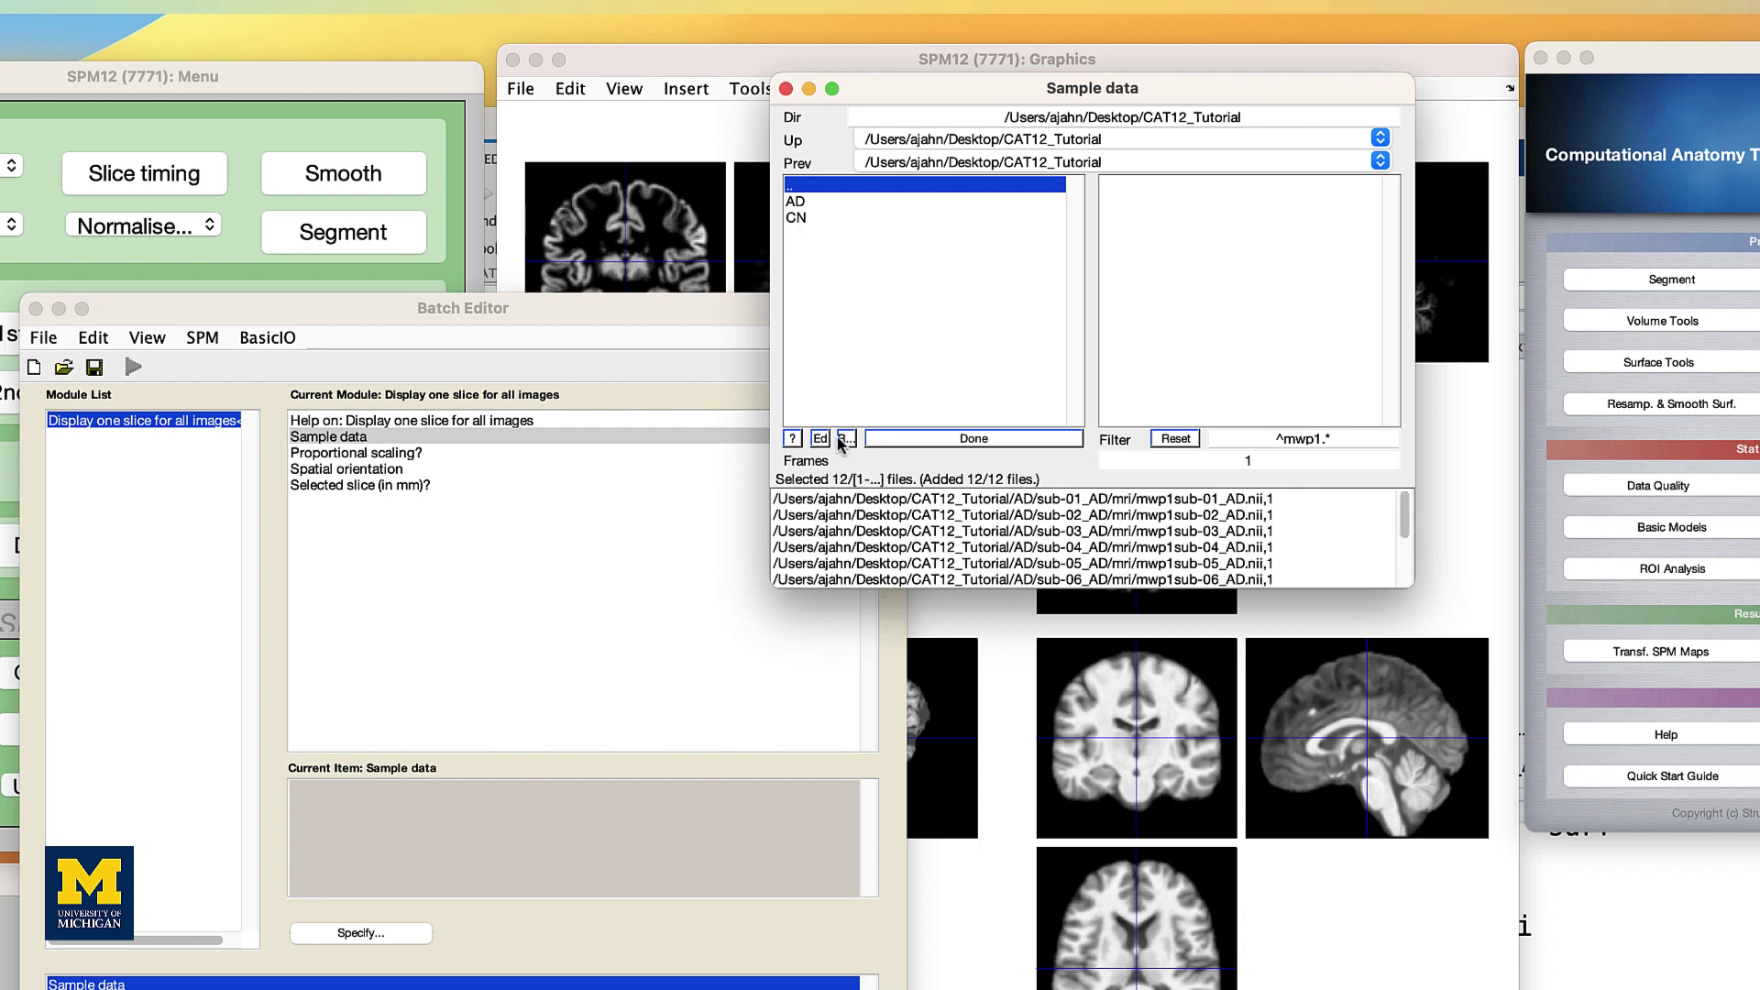
left_click(931, 440)
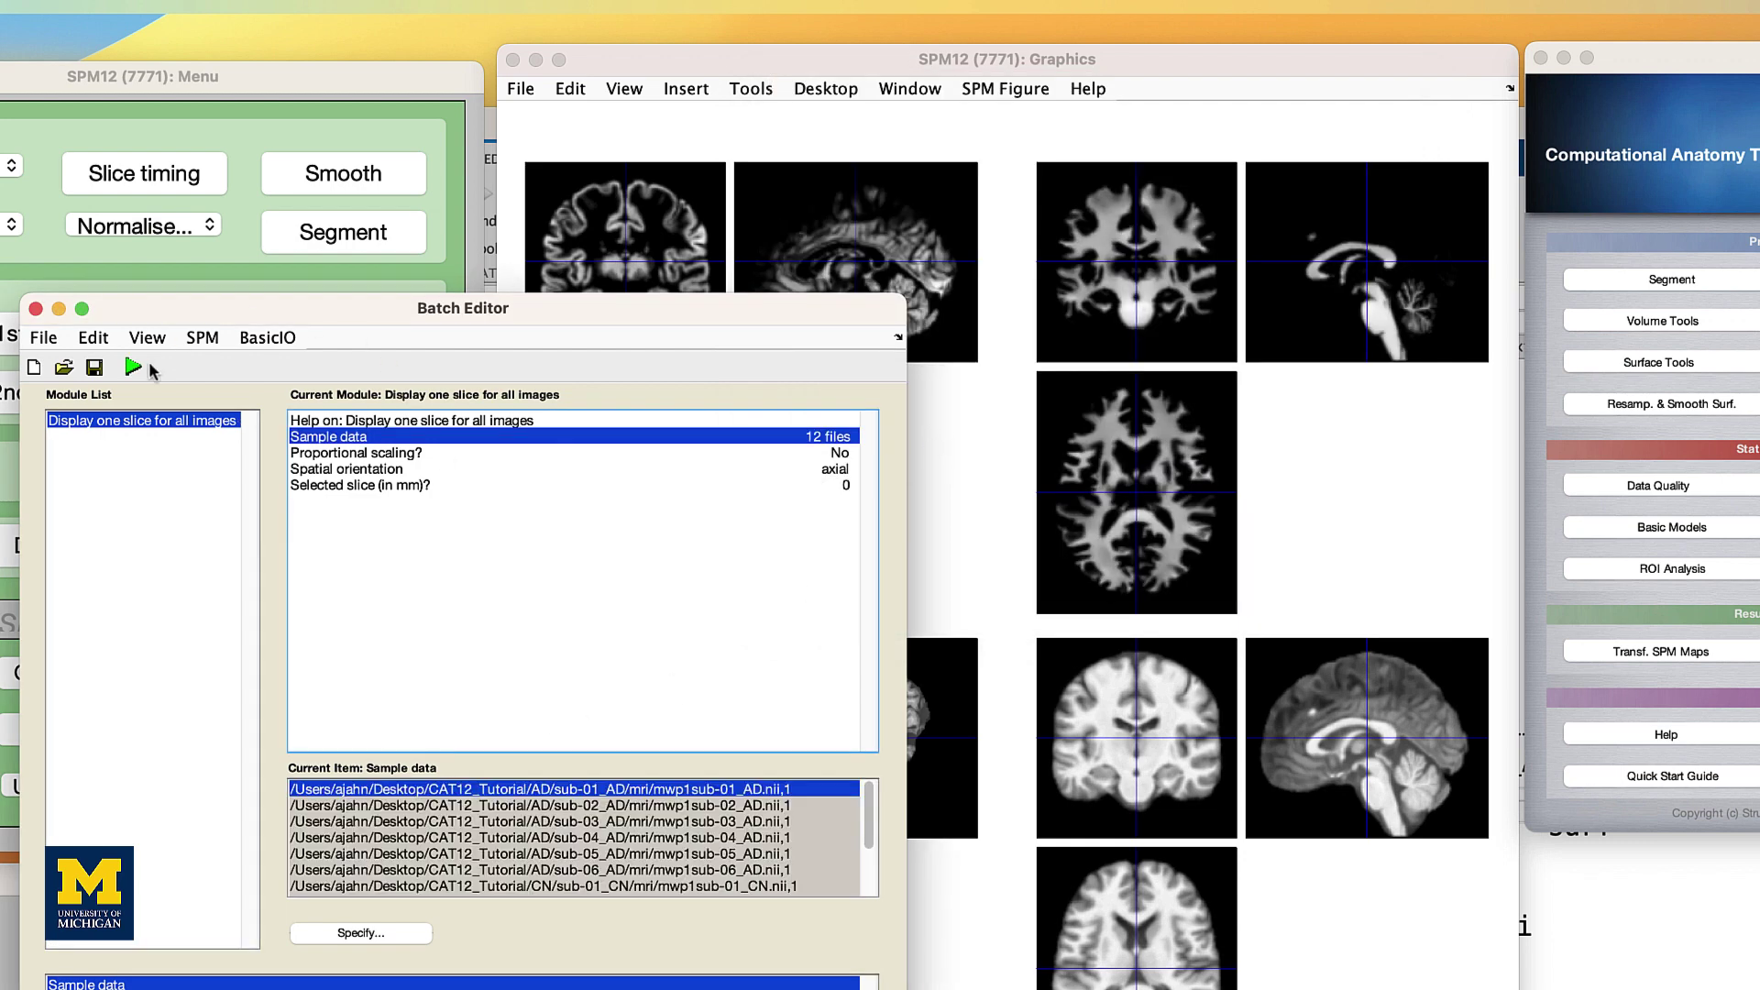
left_click(398, 488)
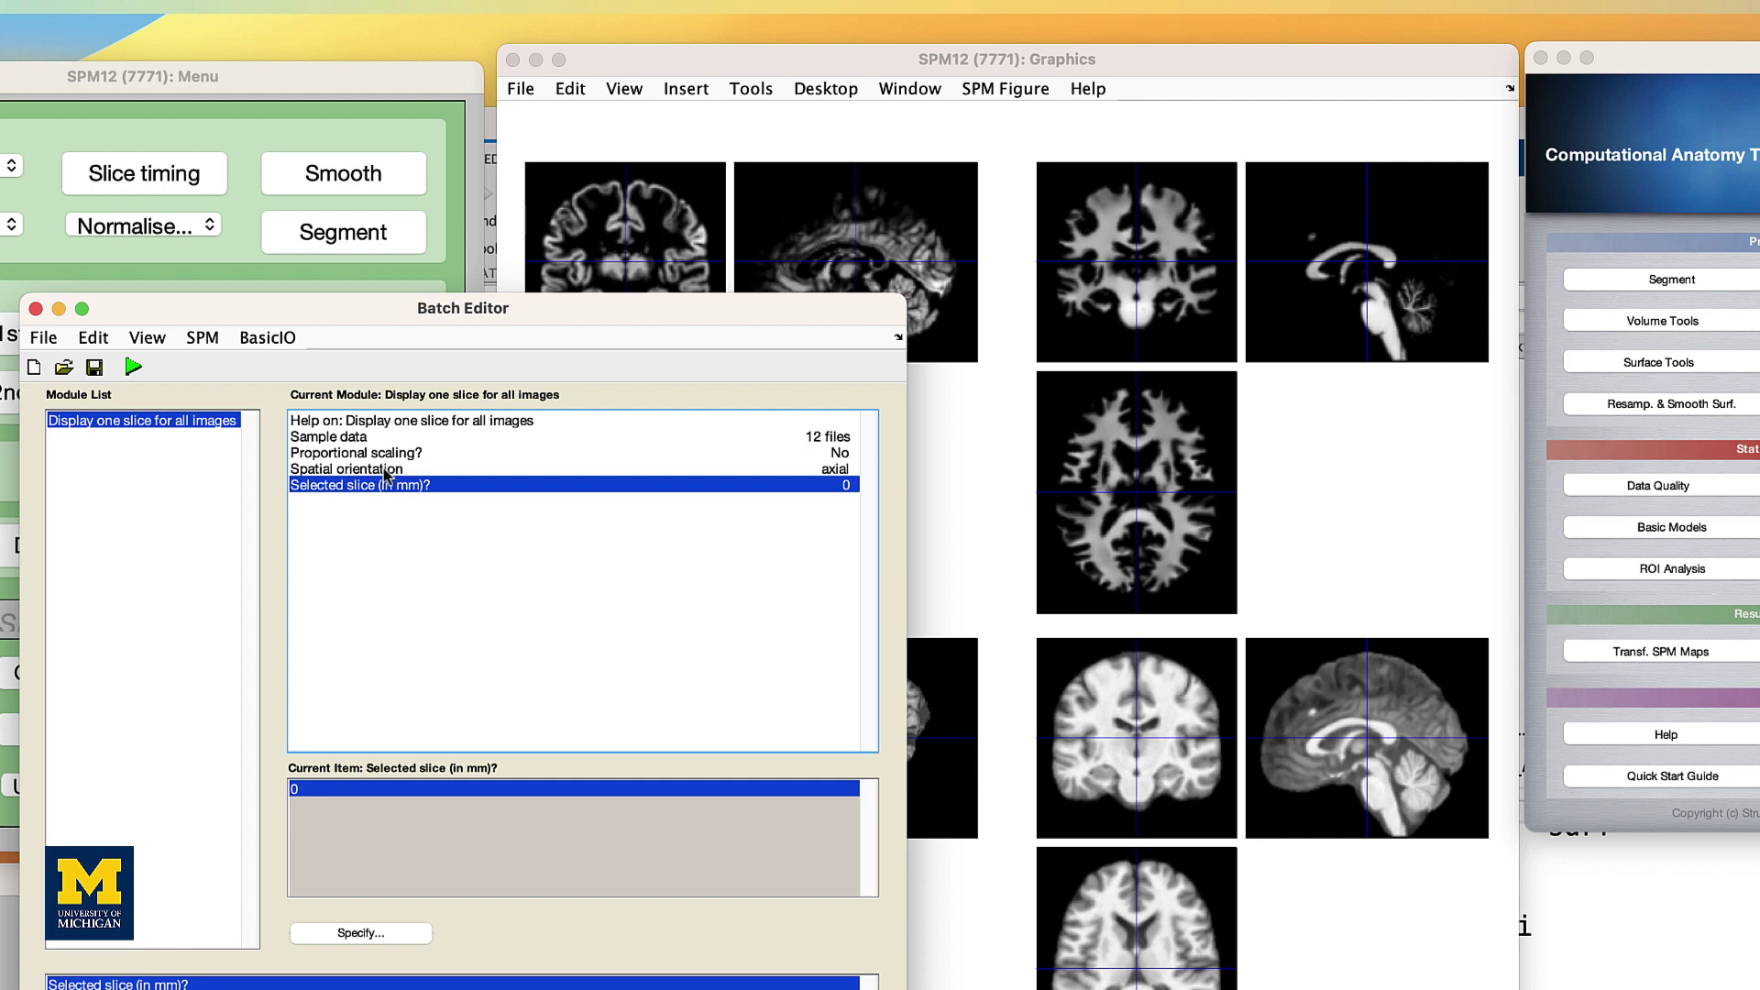
Step: Run the batch to display the 0 mm axial slice of all 12 mwp1 images
left_click(133, 369)
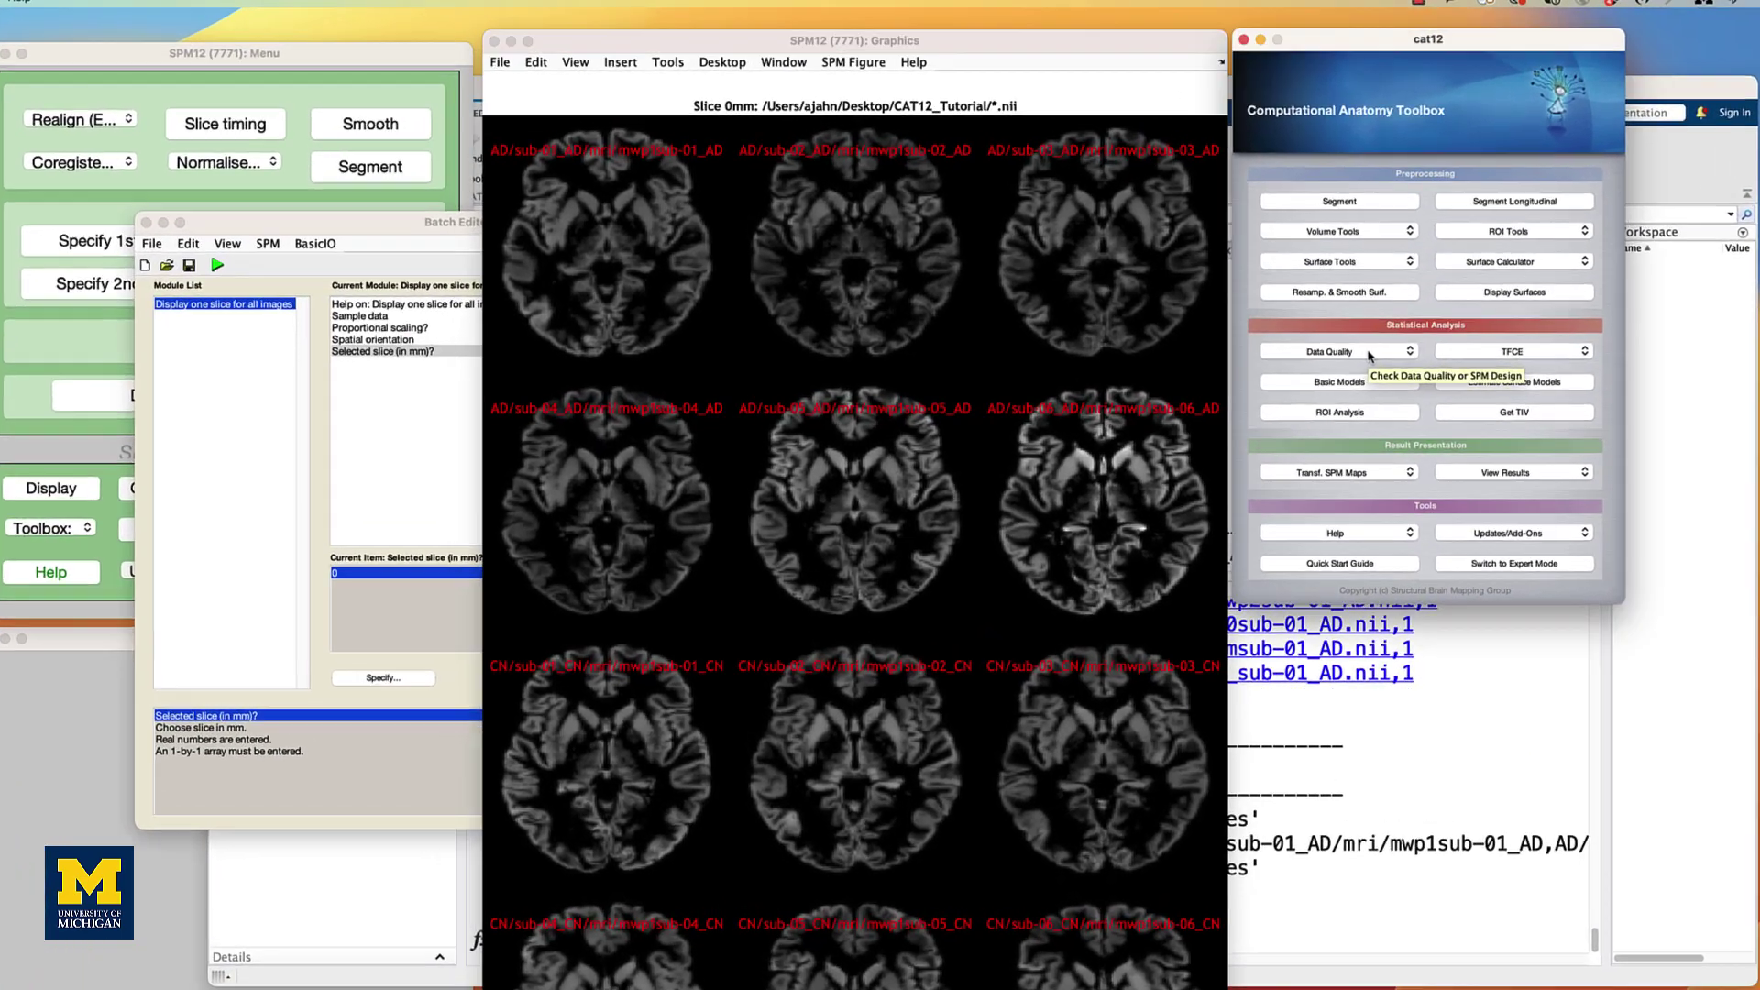
Step: Add a CAT12 Check Sample Homogeneity module with a new sample data entry
left_click(1252, 303)
left_click(1476, 414)
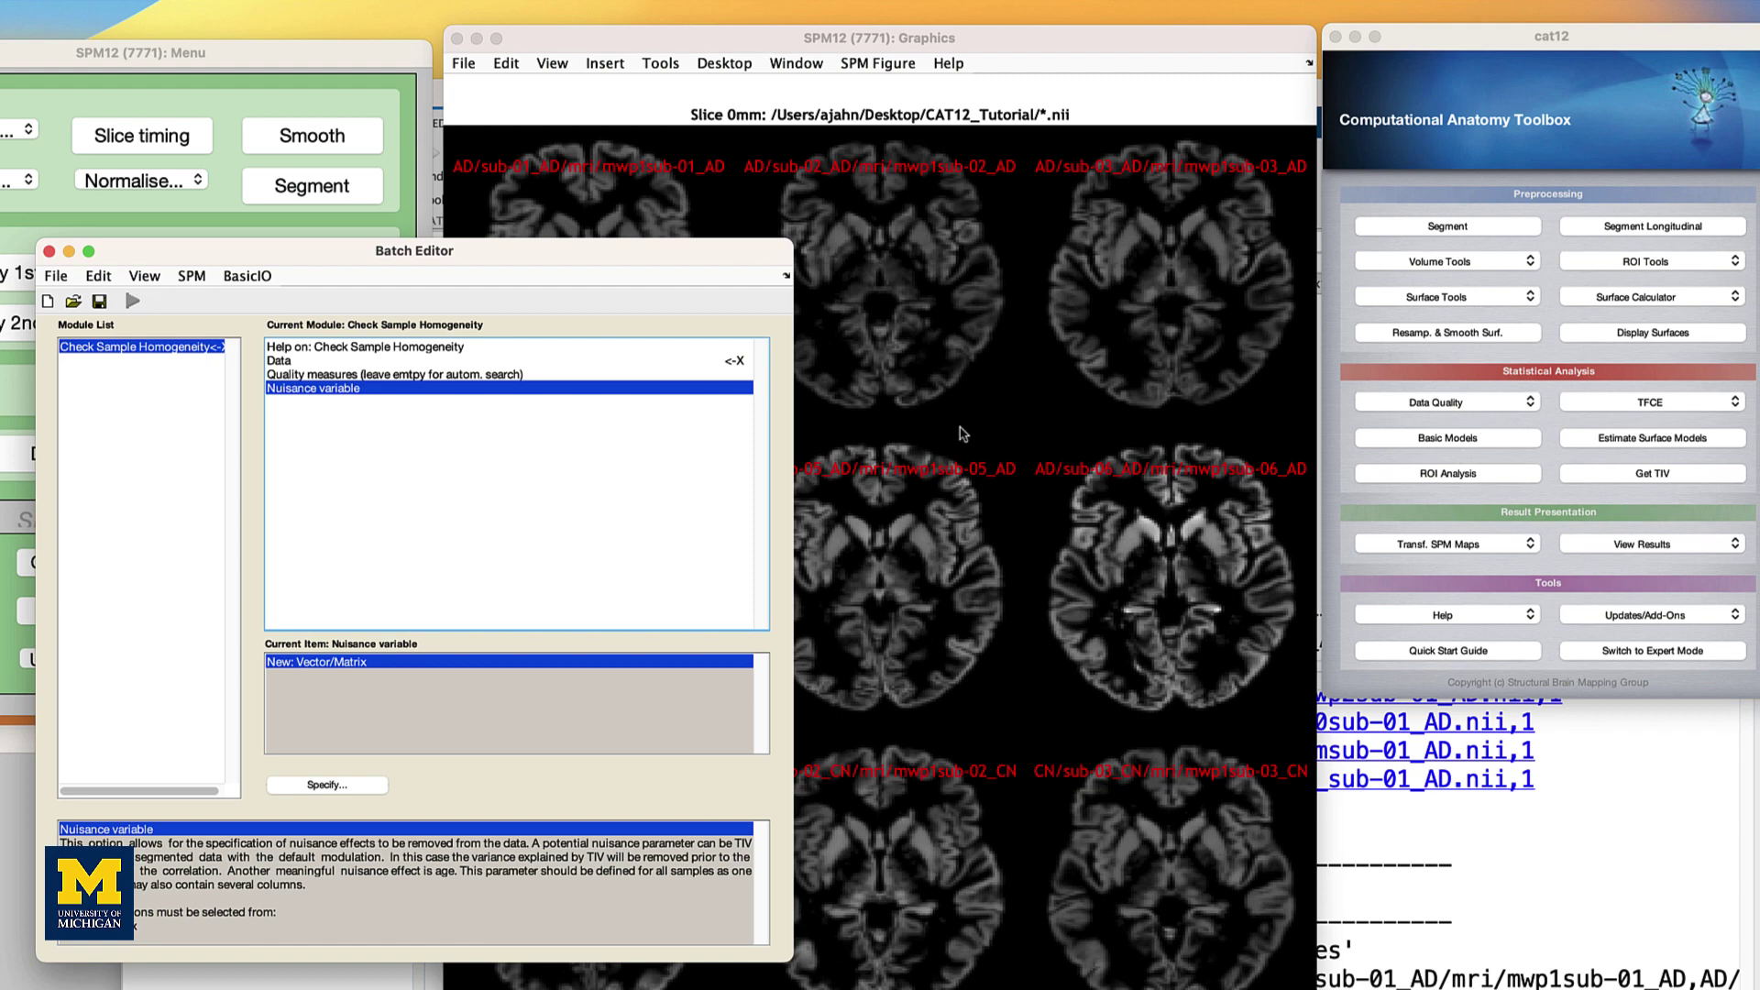
left_click(307, 360)
double_click(319, 665)
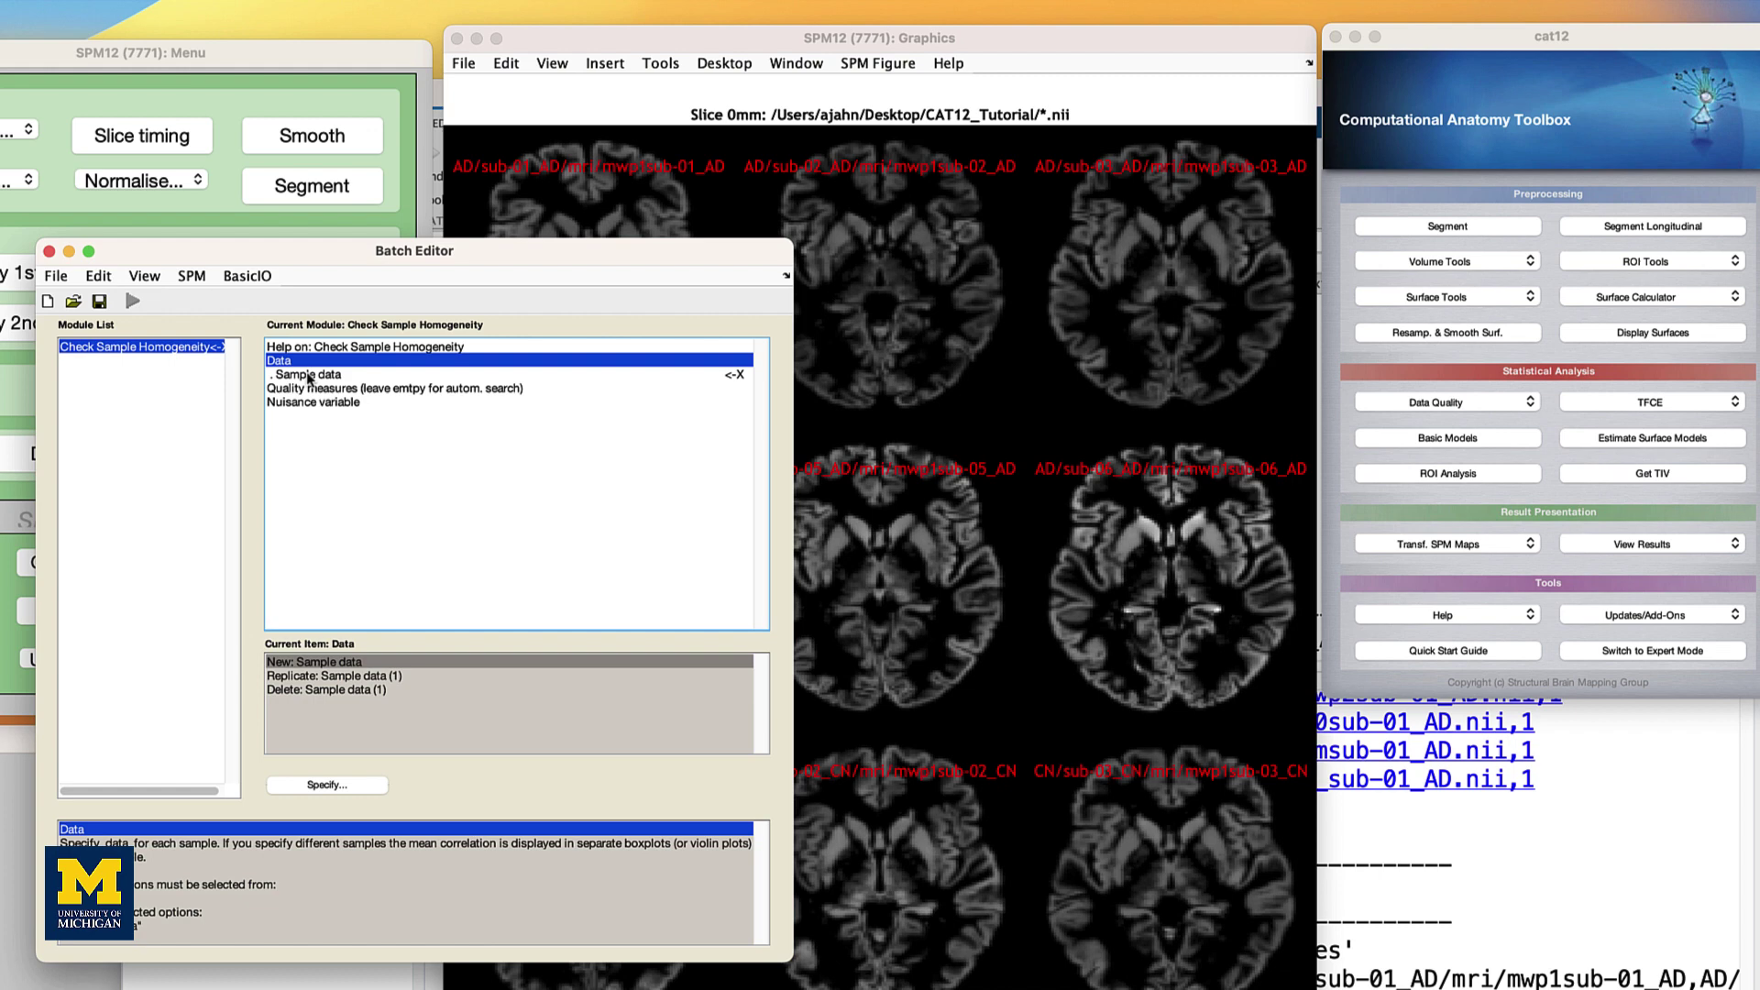
Step: Select the 12 mwp1 images recursively from the AD and CN folders as sample data
double_click(309, 374)
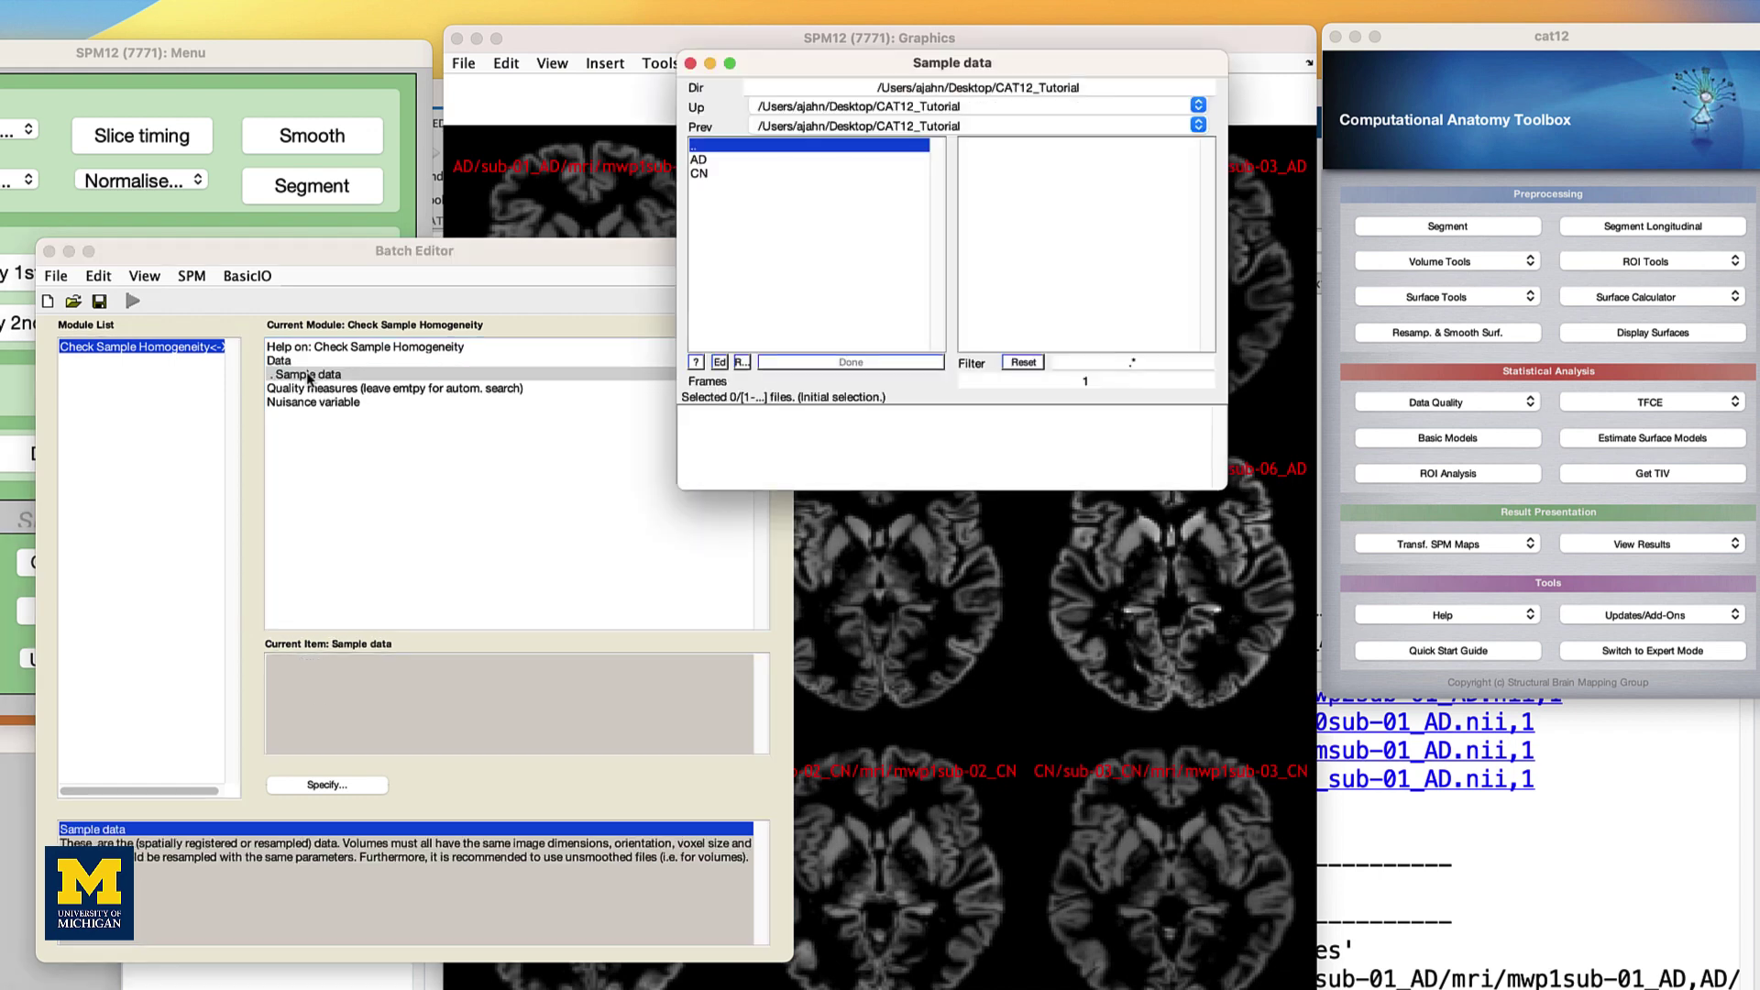
left_click(1095, 361)
type("mw")
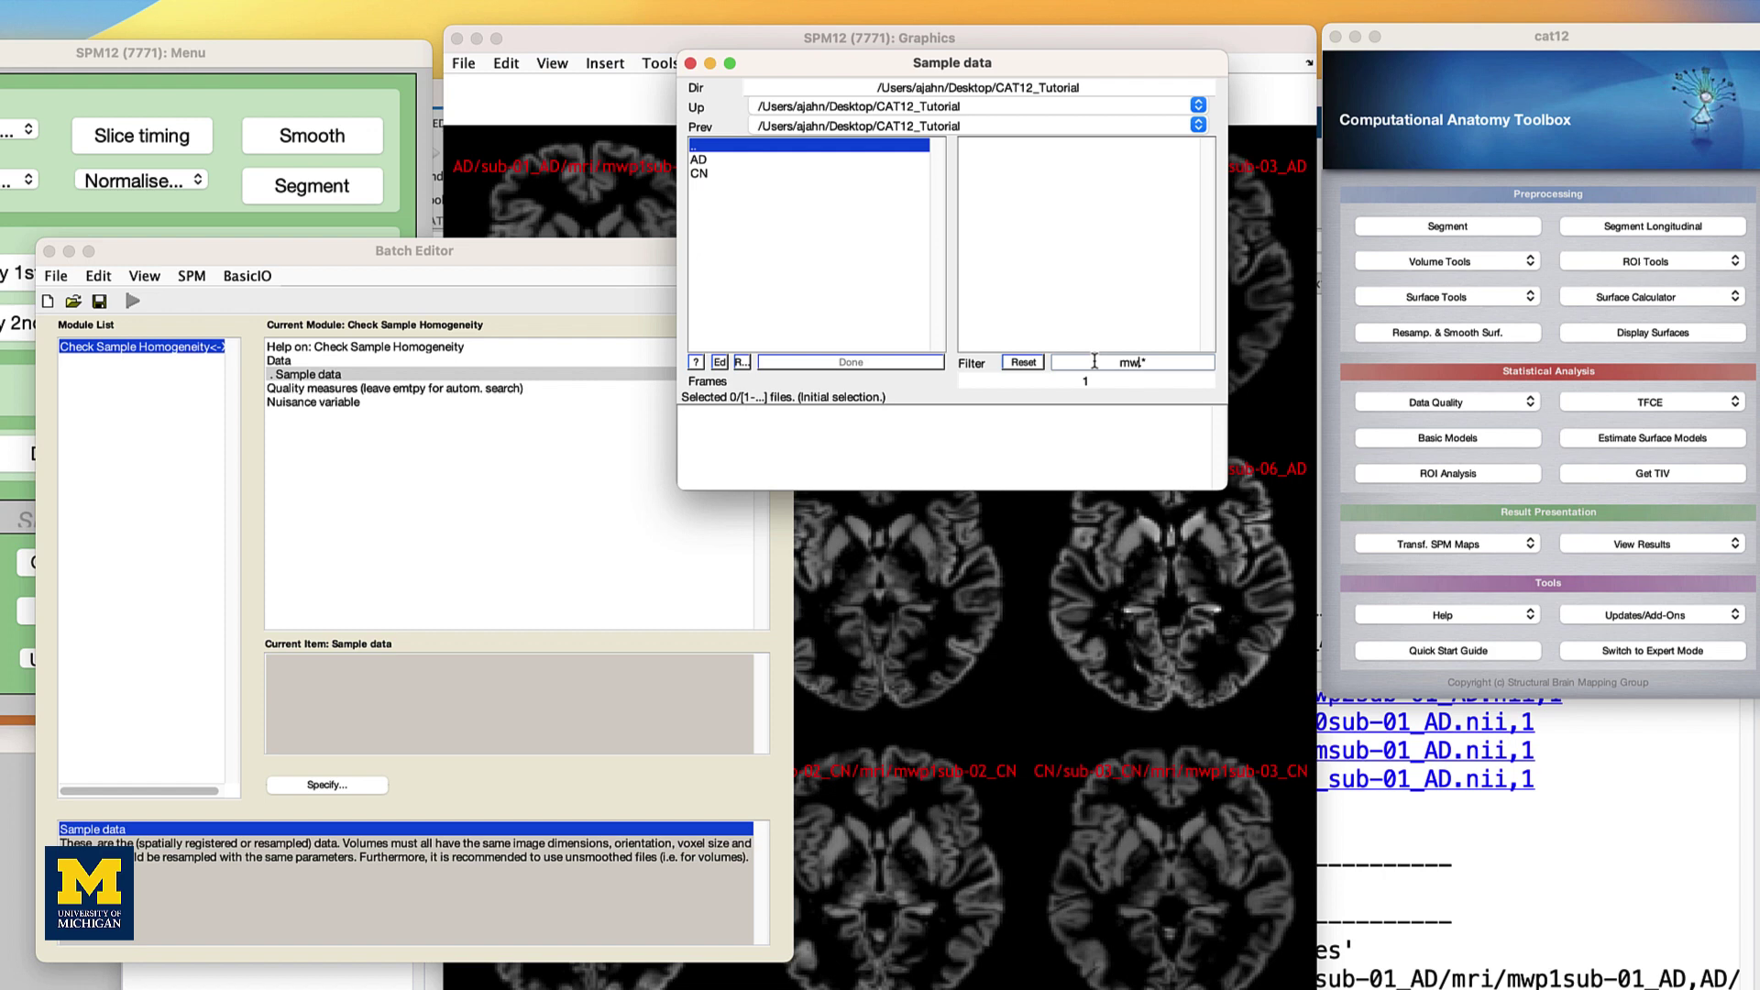
type("p1.")
left_click(742, 363)
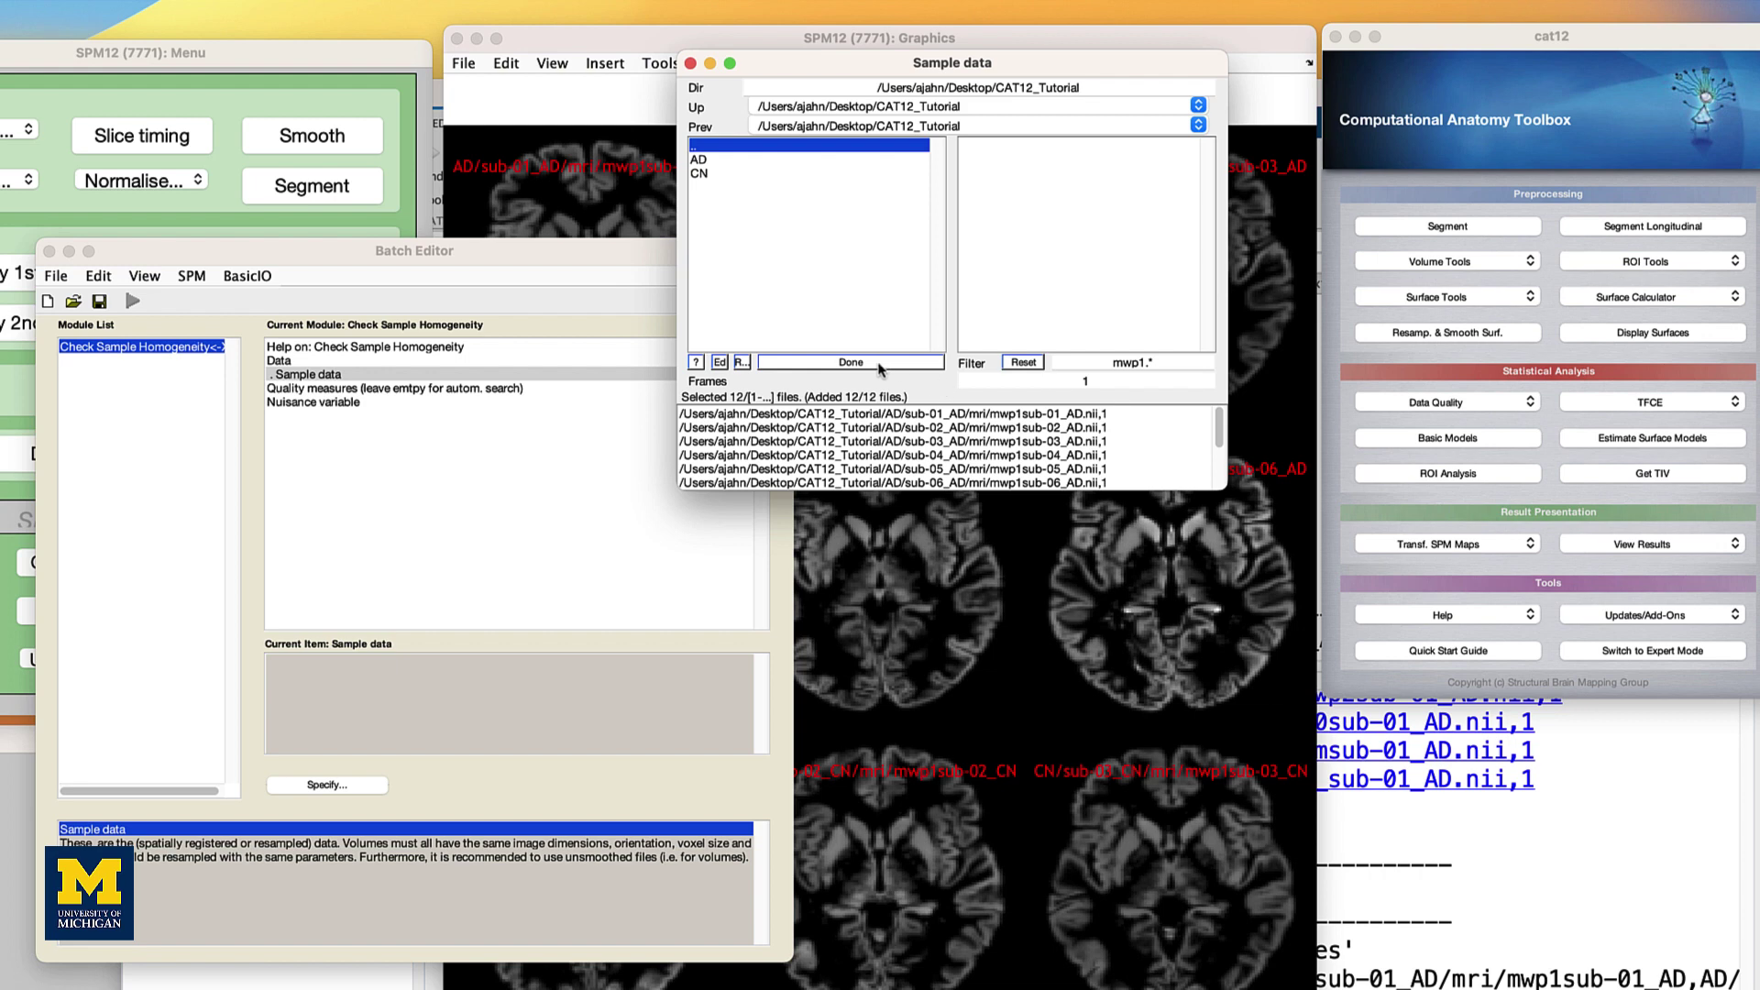
left_click(878, 365)
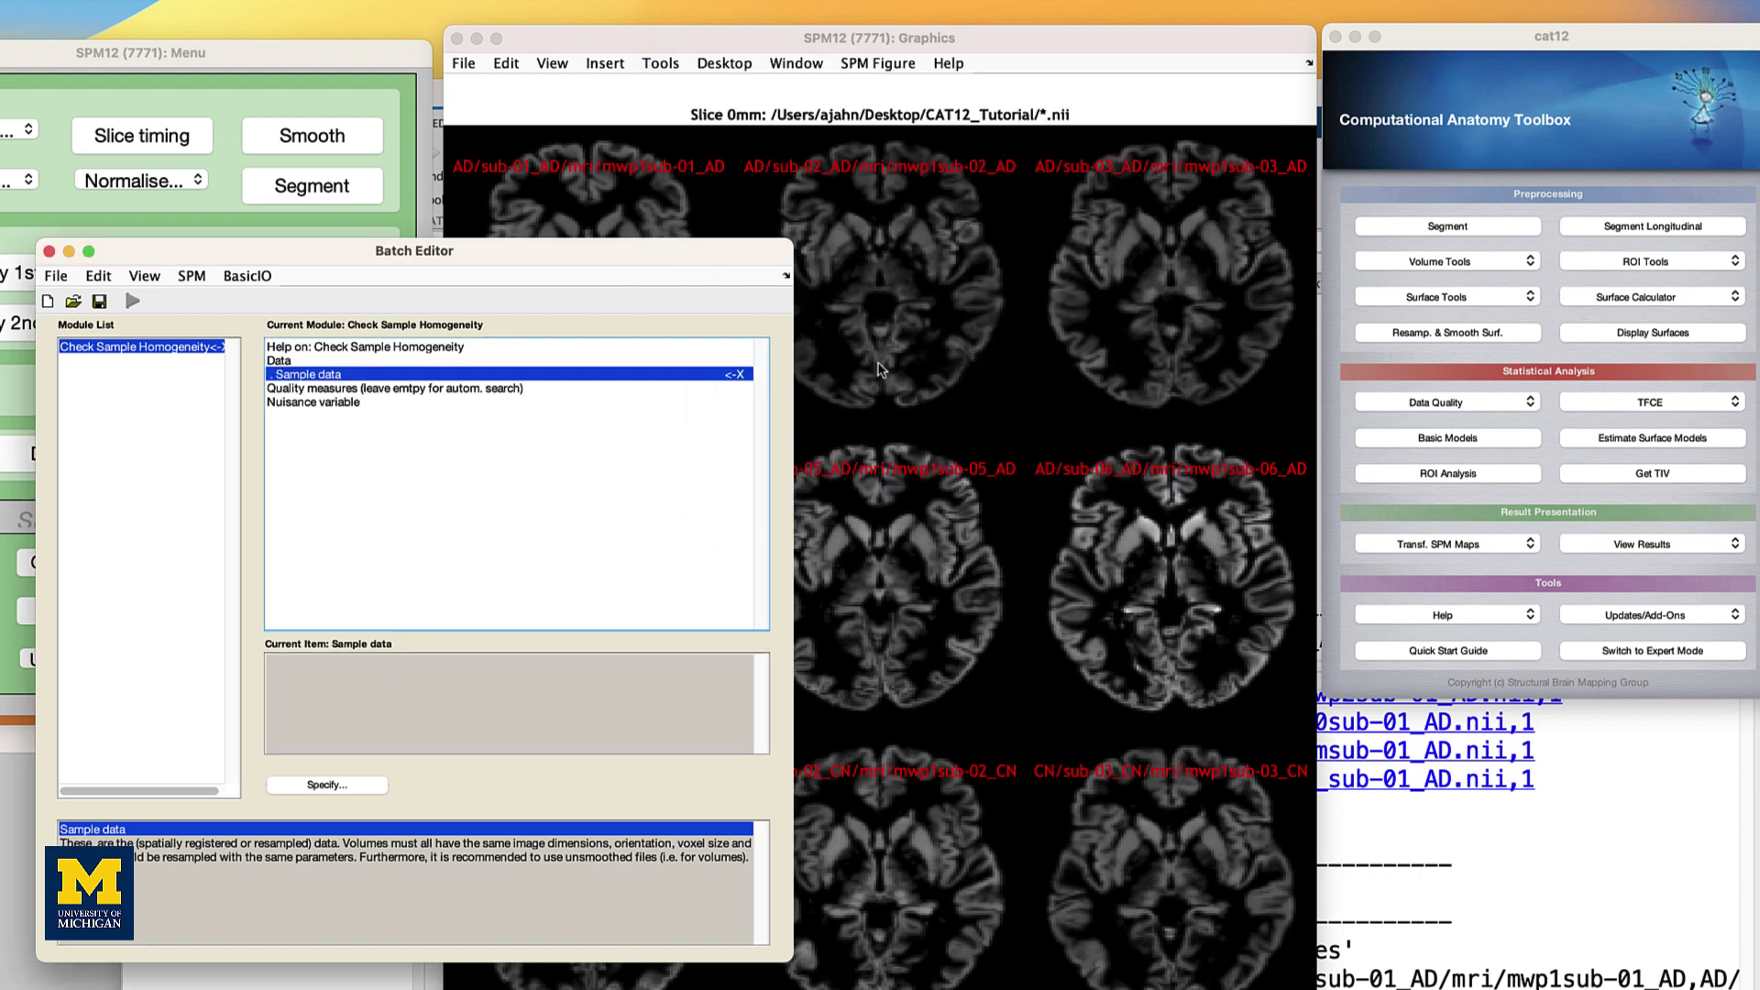
Step: Load the 12 cat_*.xml report files, found recursively, as Quality measures
double_click(387, 390)
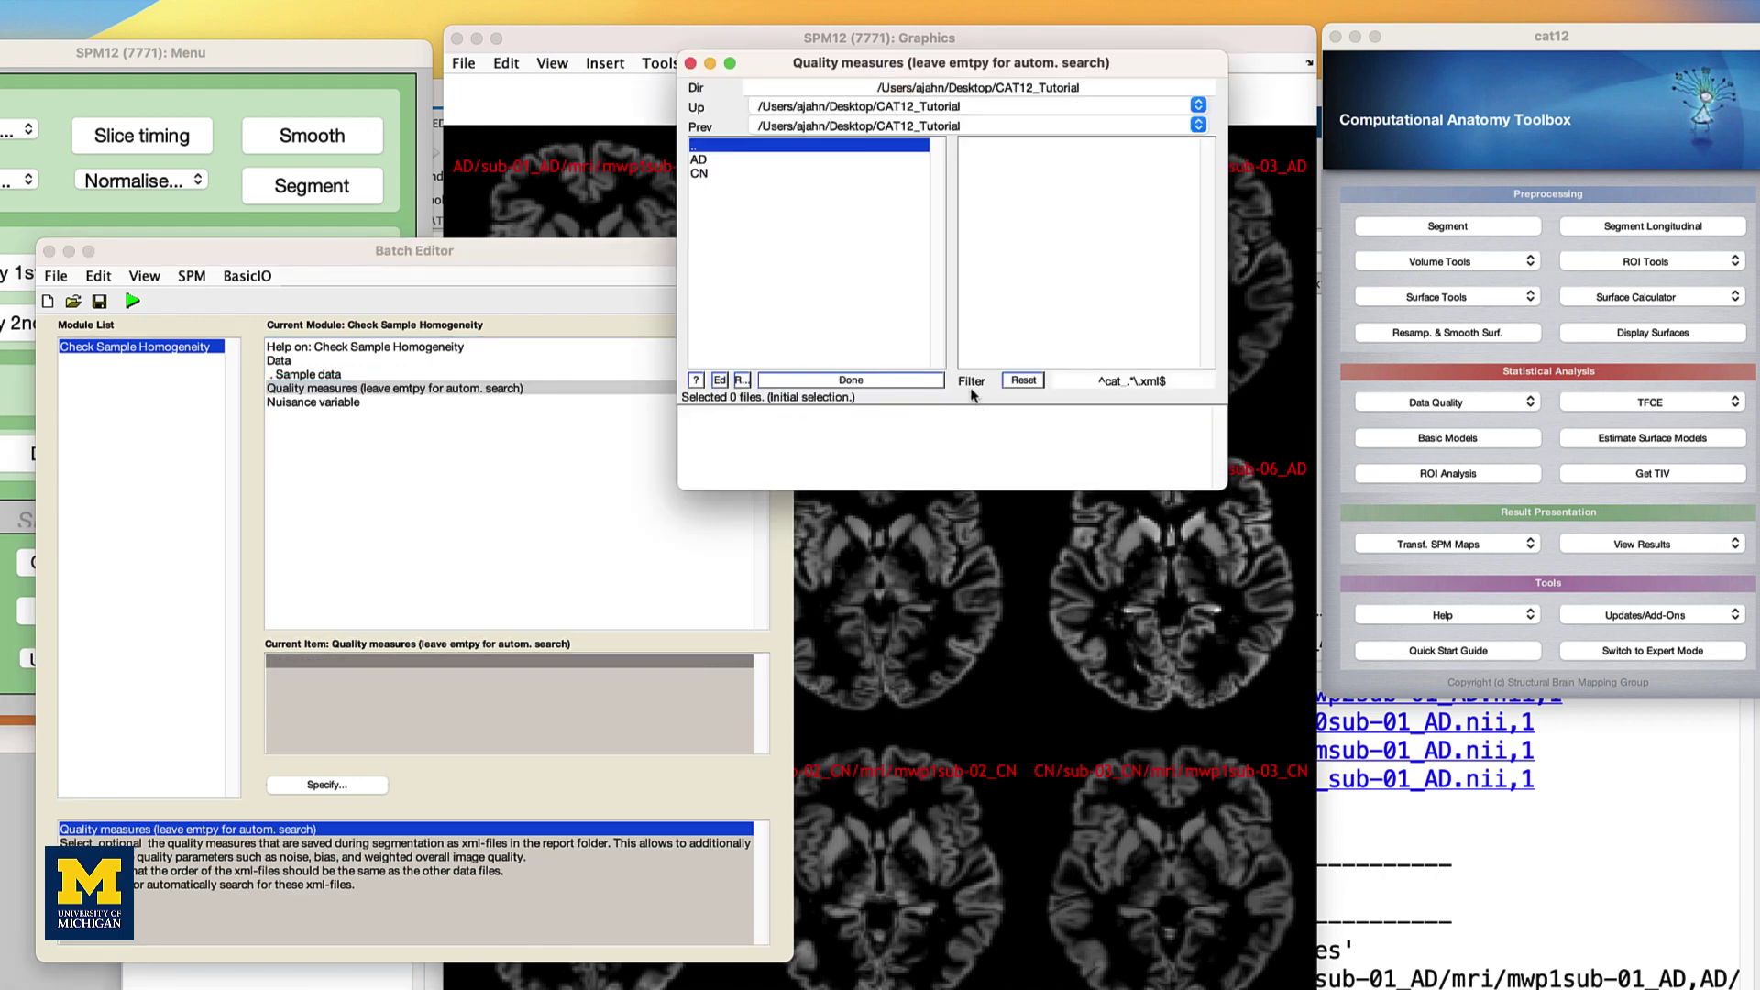
left_click(742, 380)
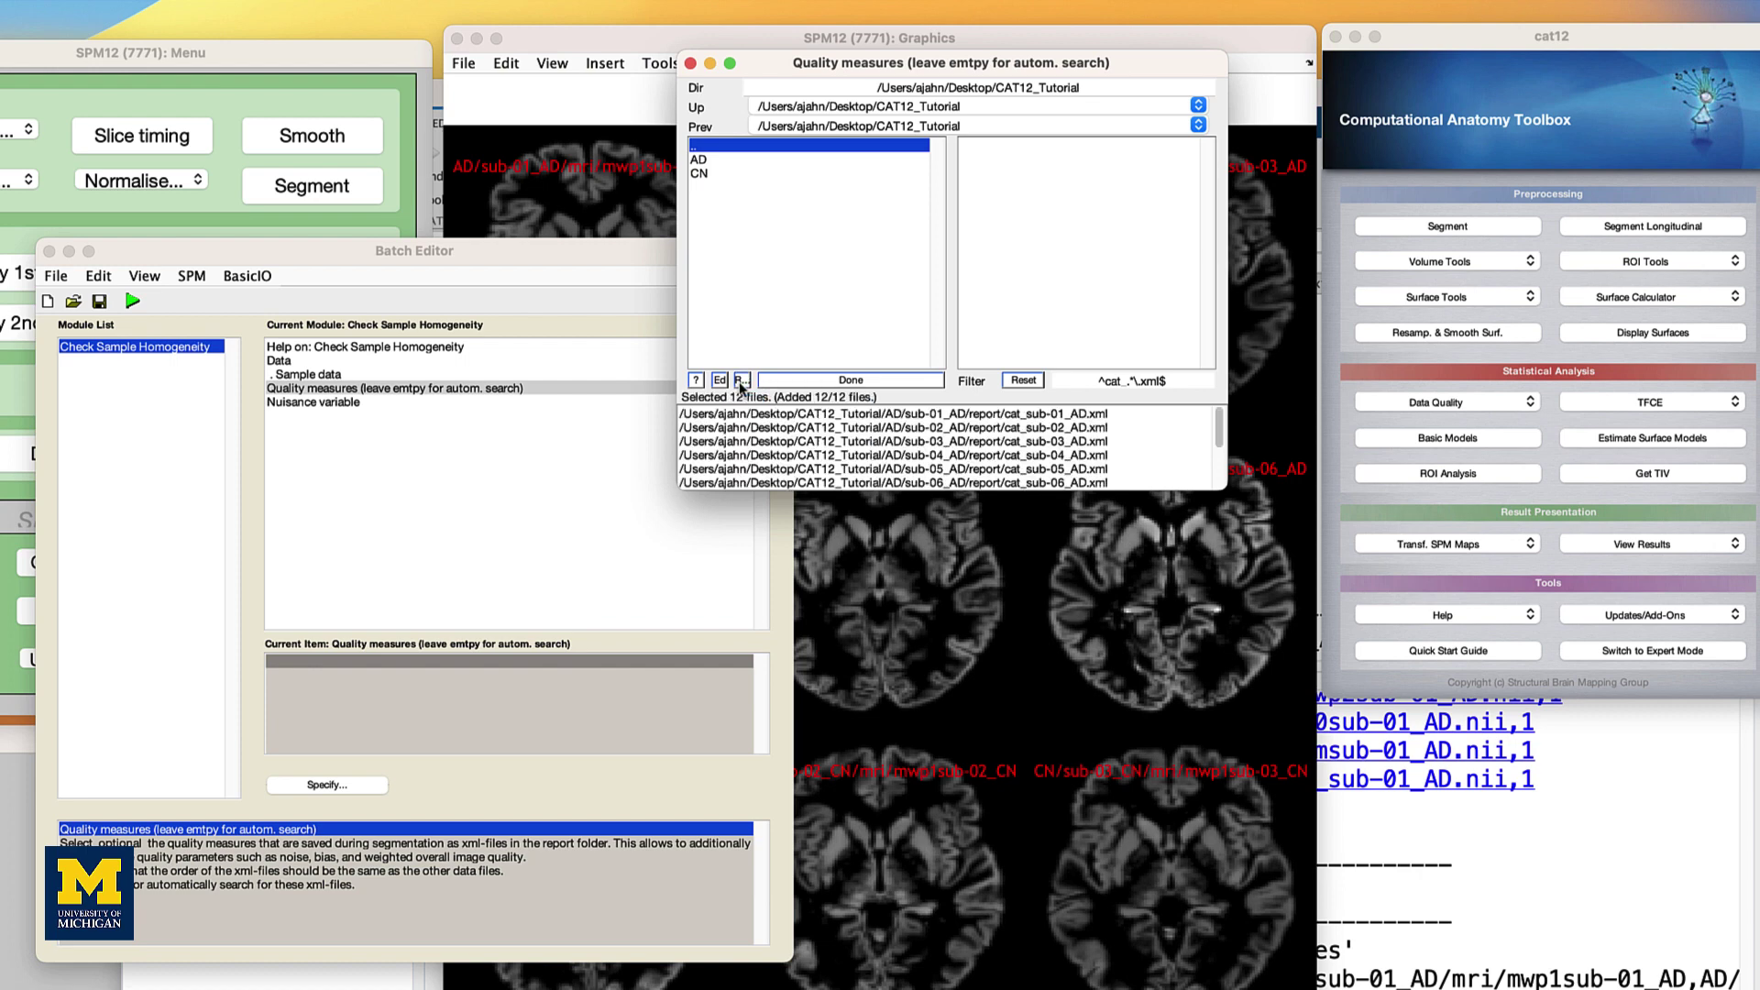
left_click(813, 383)
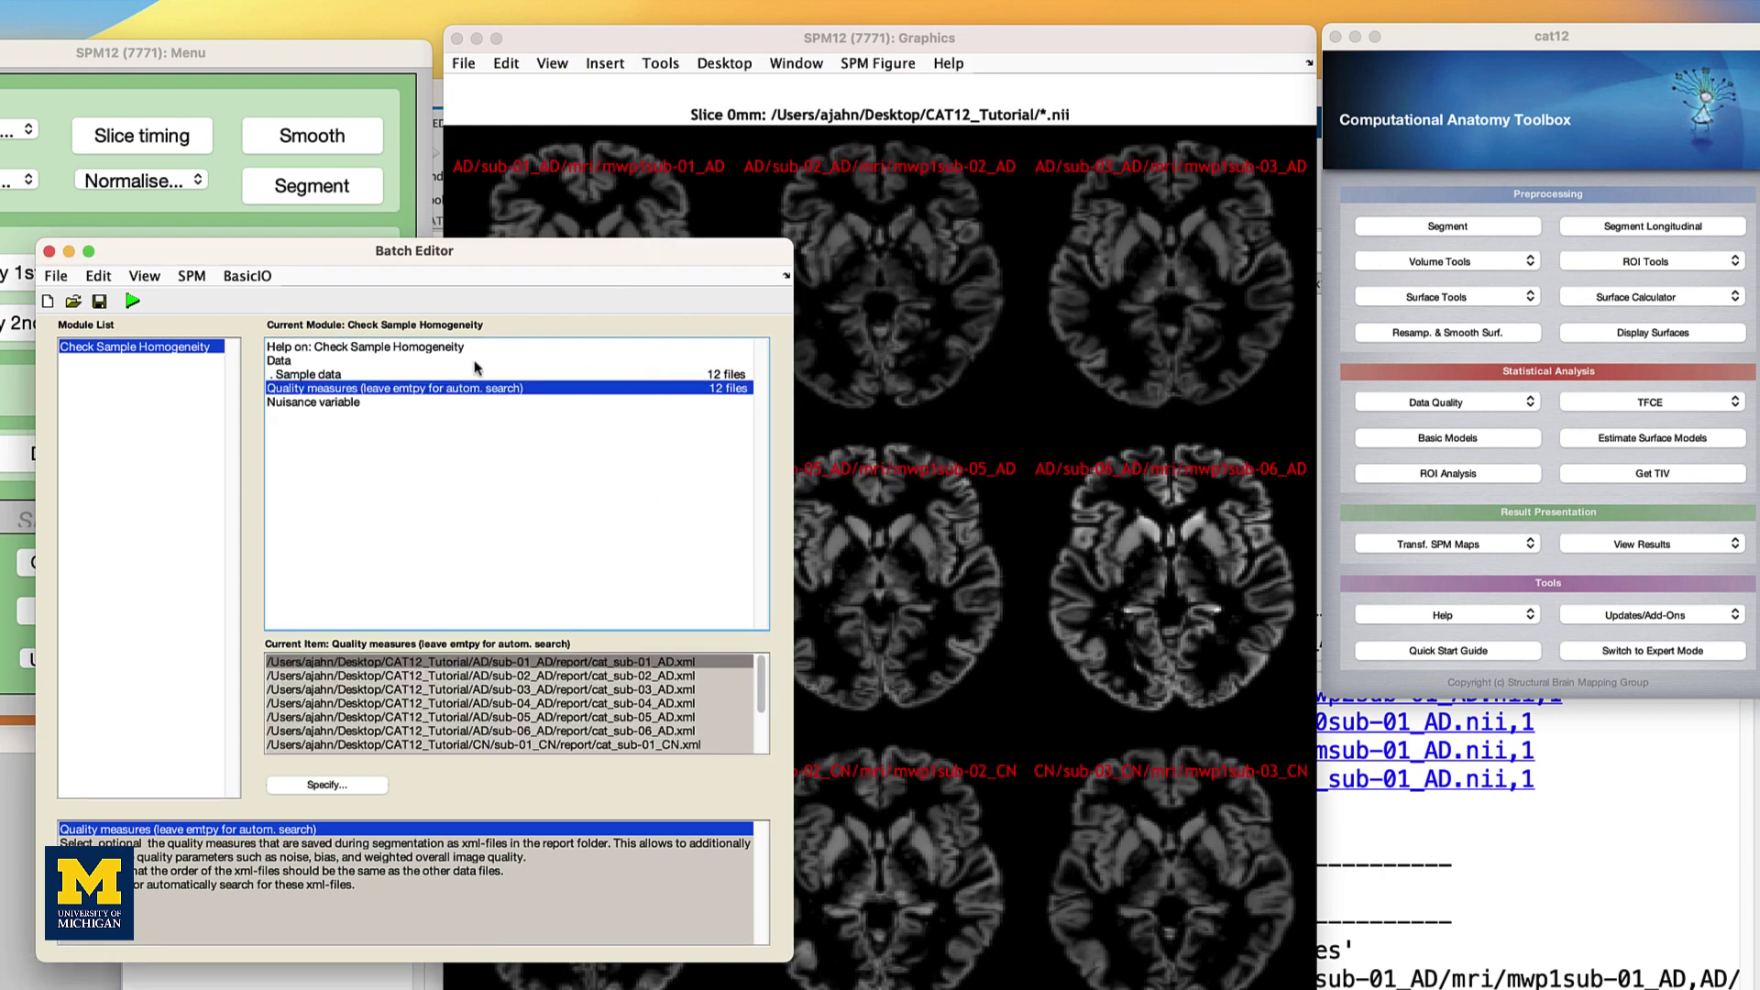
Step: Run the homogeneity batch and inspect the sub-03_CN vs sub-04_CN correlation of 0.881
left_click(132, 303)
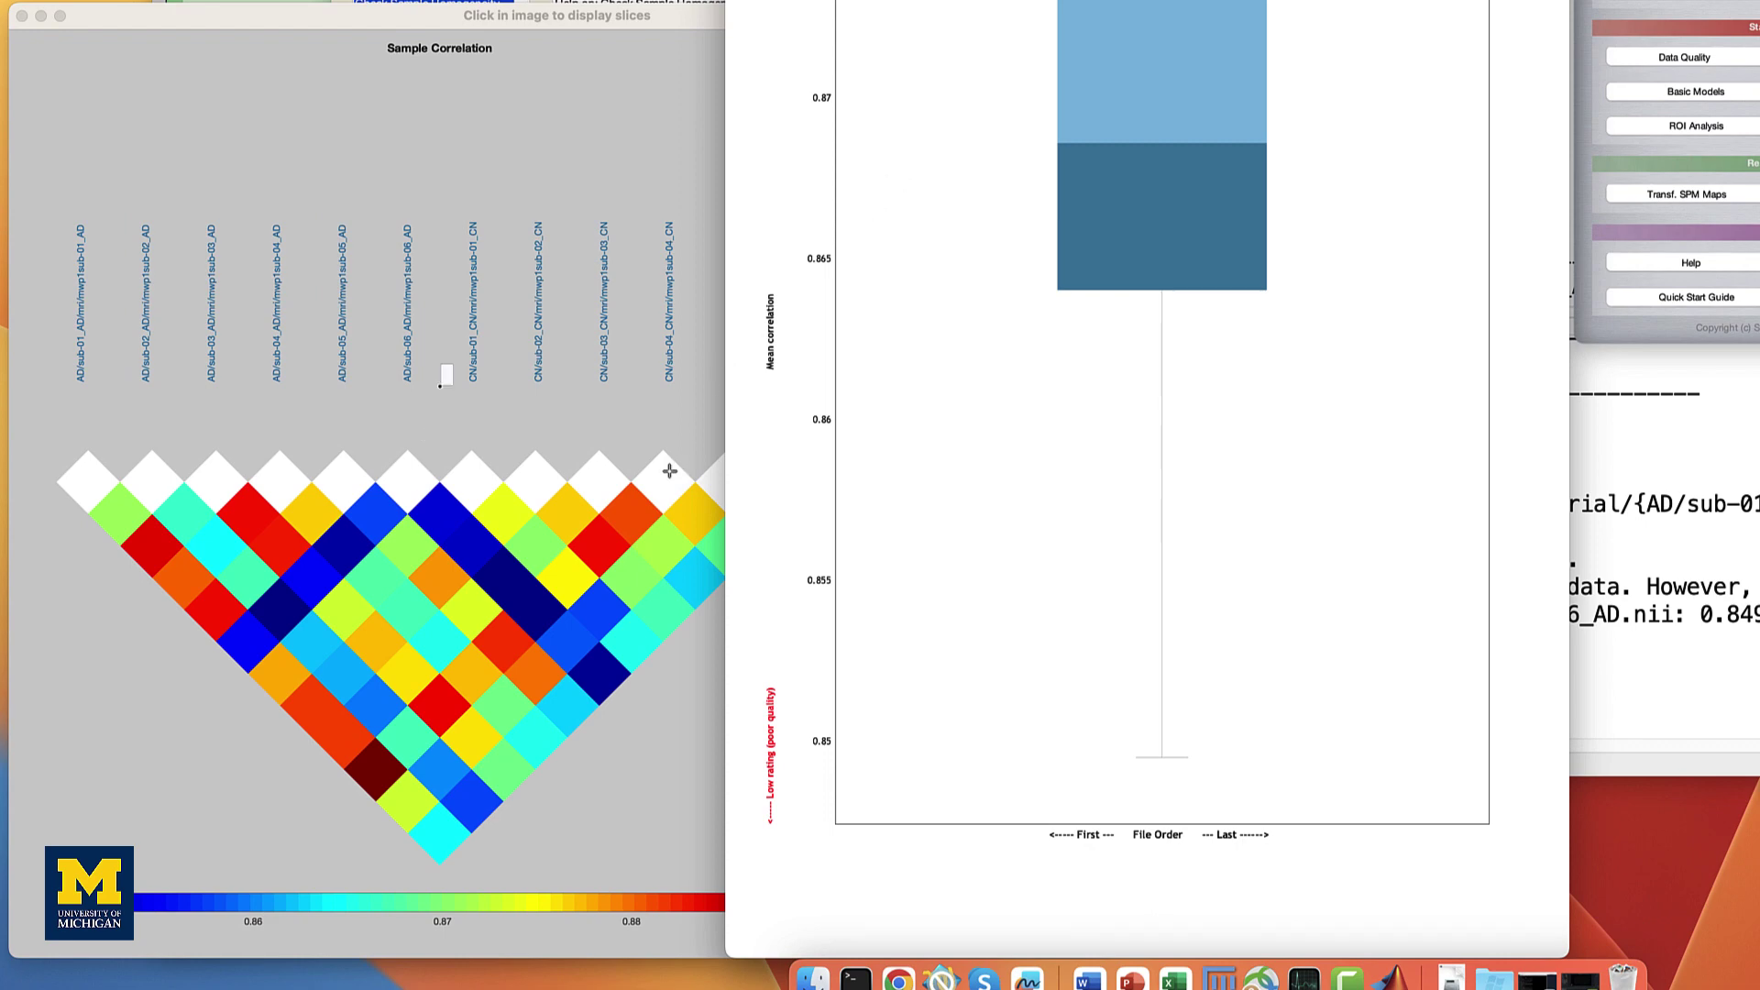
left_click(629, 513)
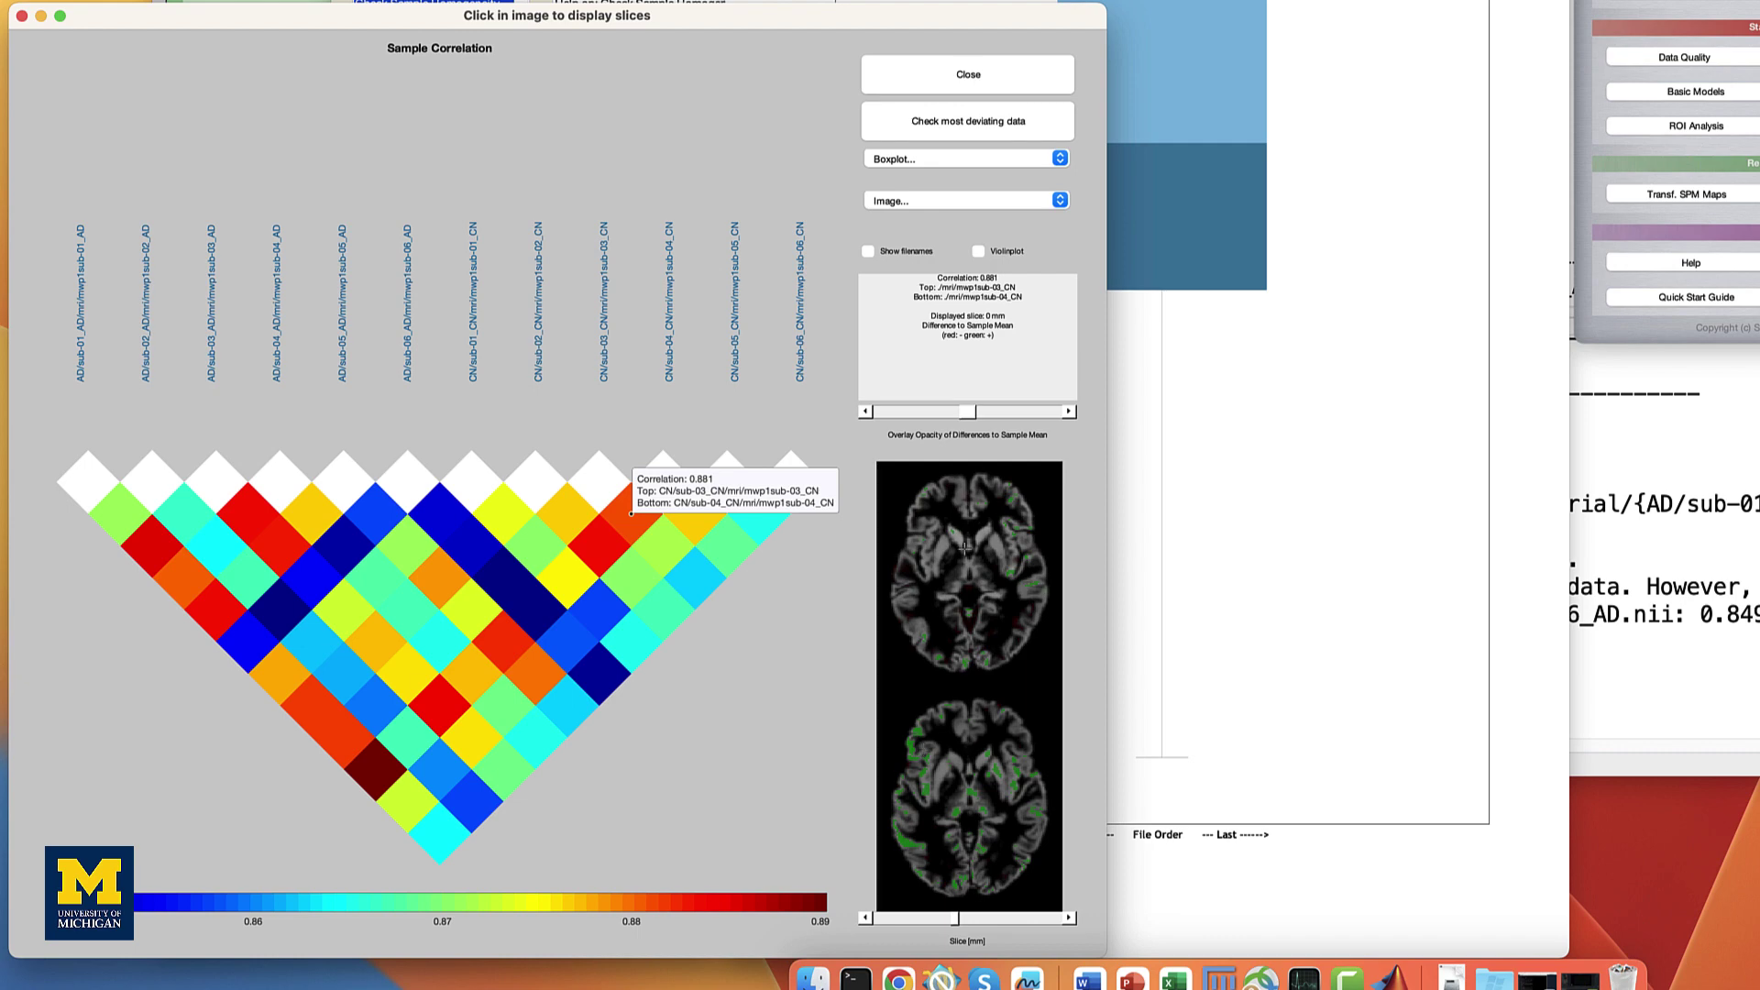
Step: Lower the overlay opacity, show slice 13 mm, and launch Check most deviating data
left_click_drag(989, 417, 950, 418)
left_click_drag(956, 924, 972, 922)
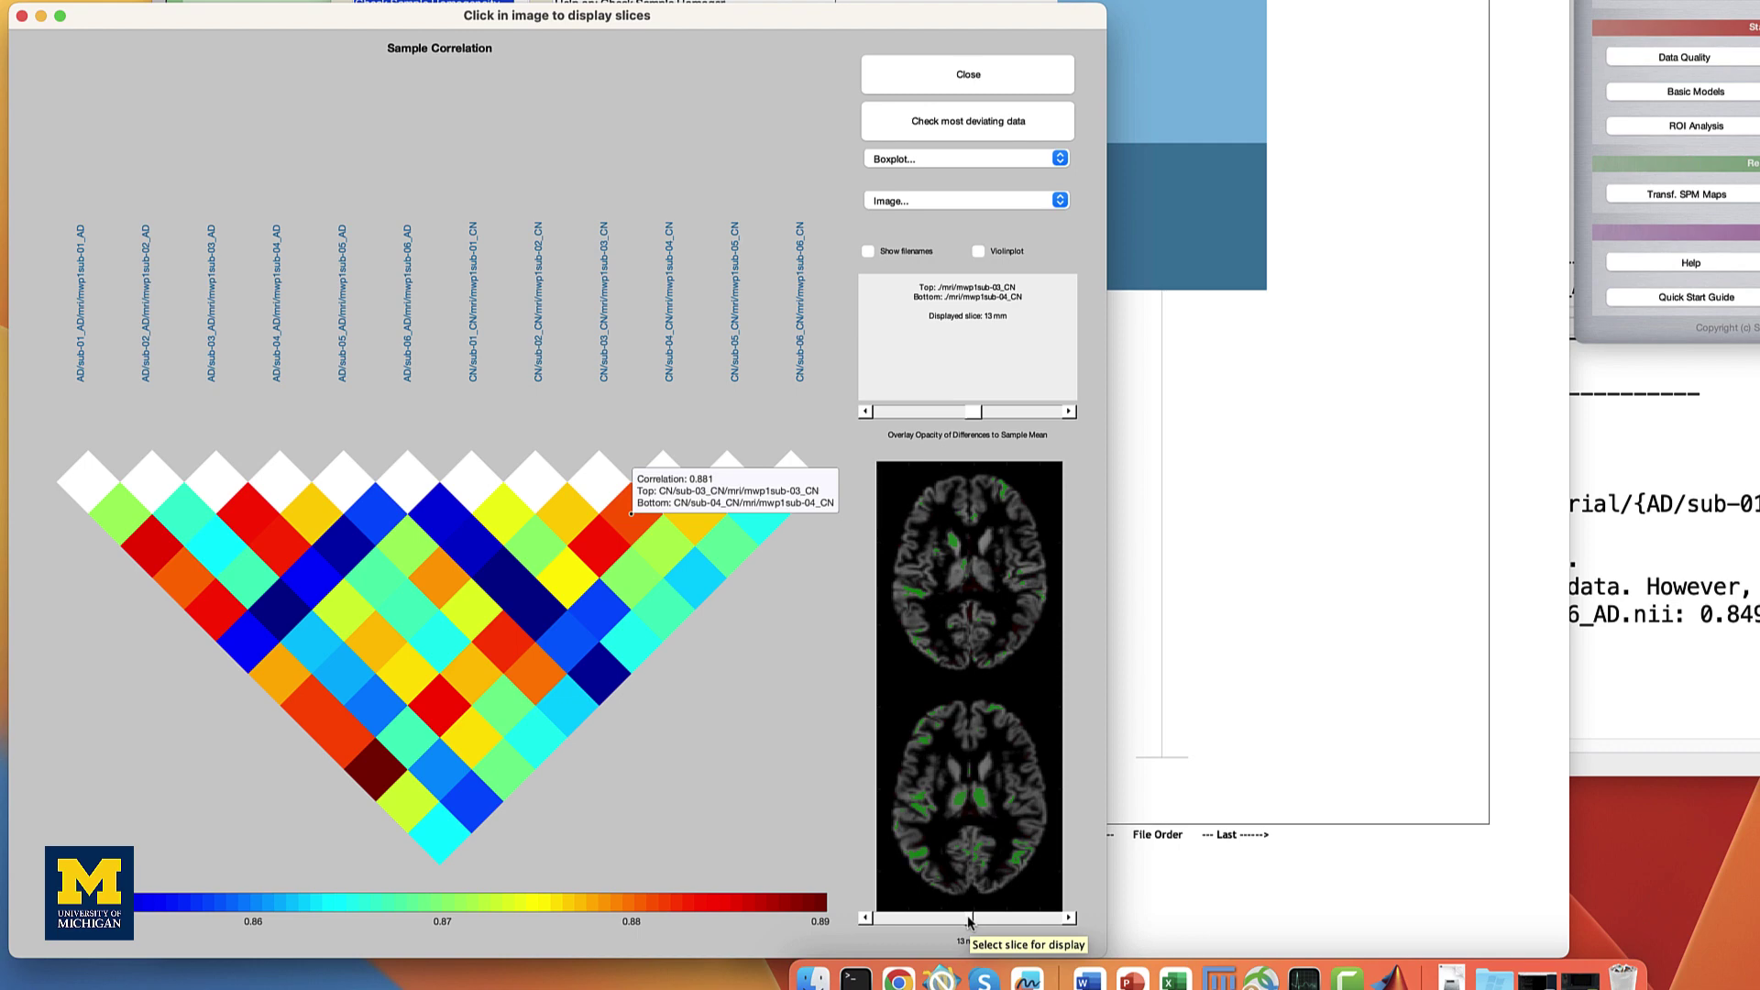
left_click(967, 122)
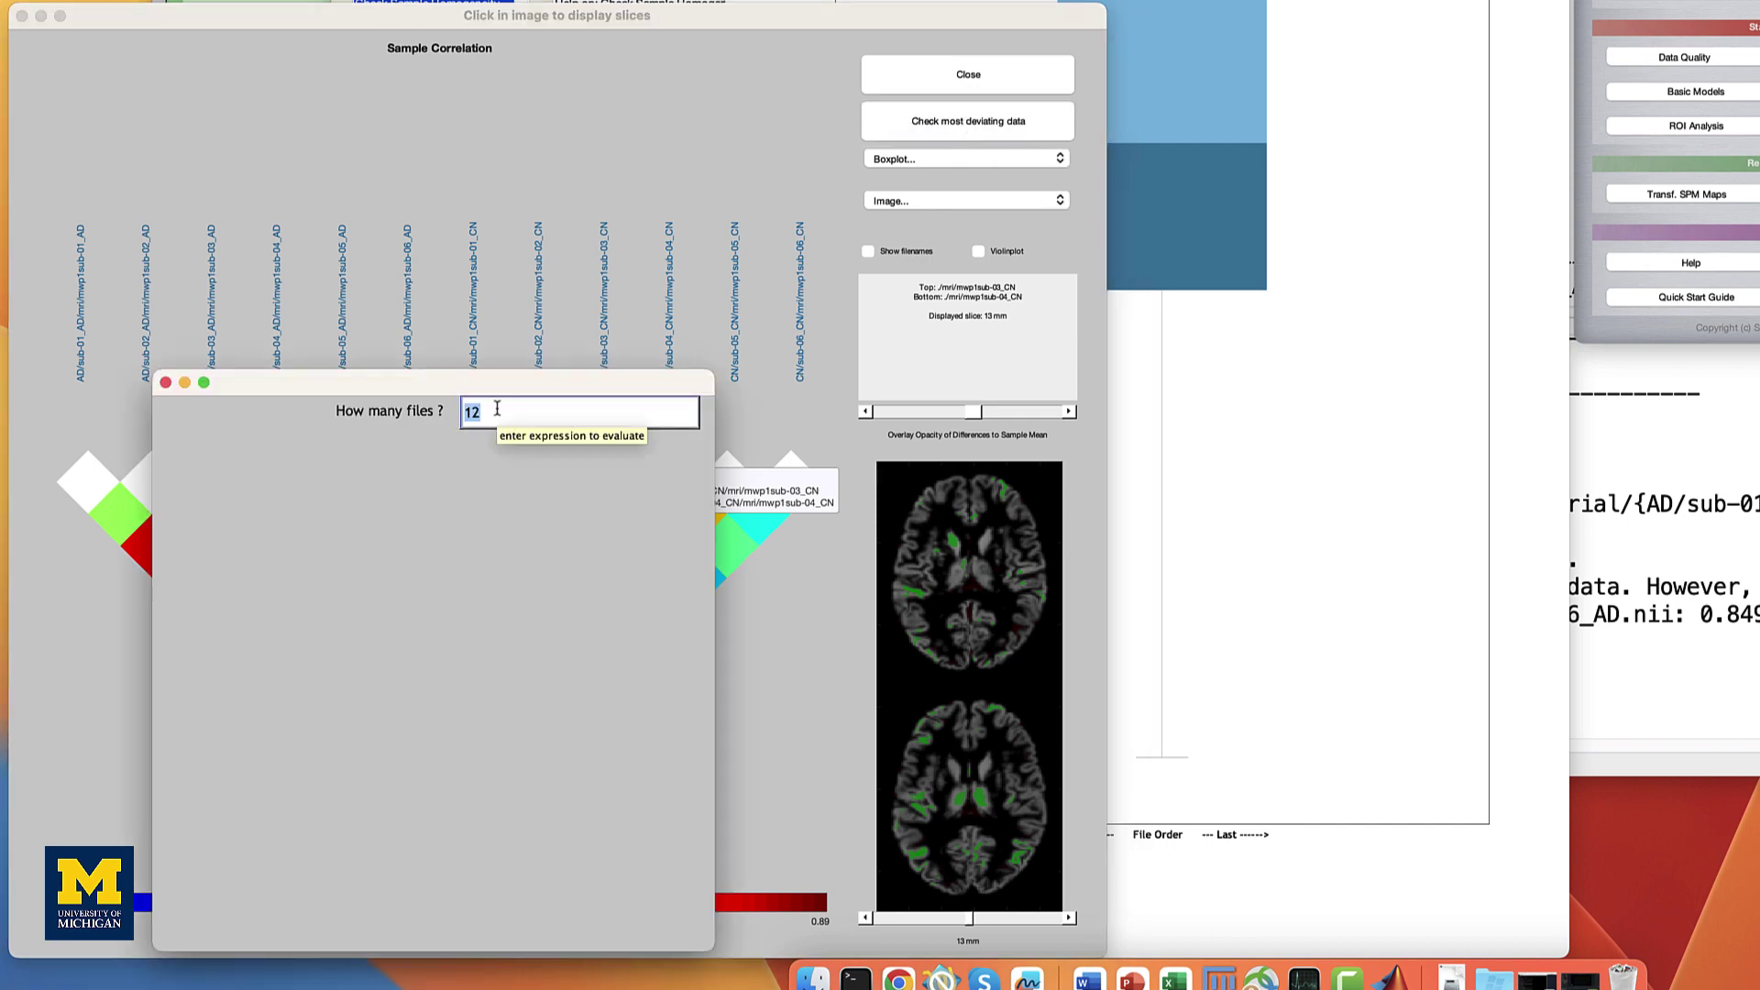
Step: Show the 2 most deviating scans, mwp1sub-06_AD and mwp1sub-02_AD
type("2")
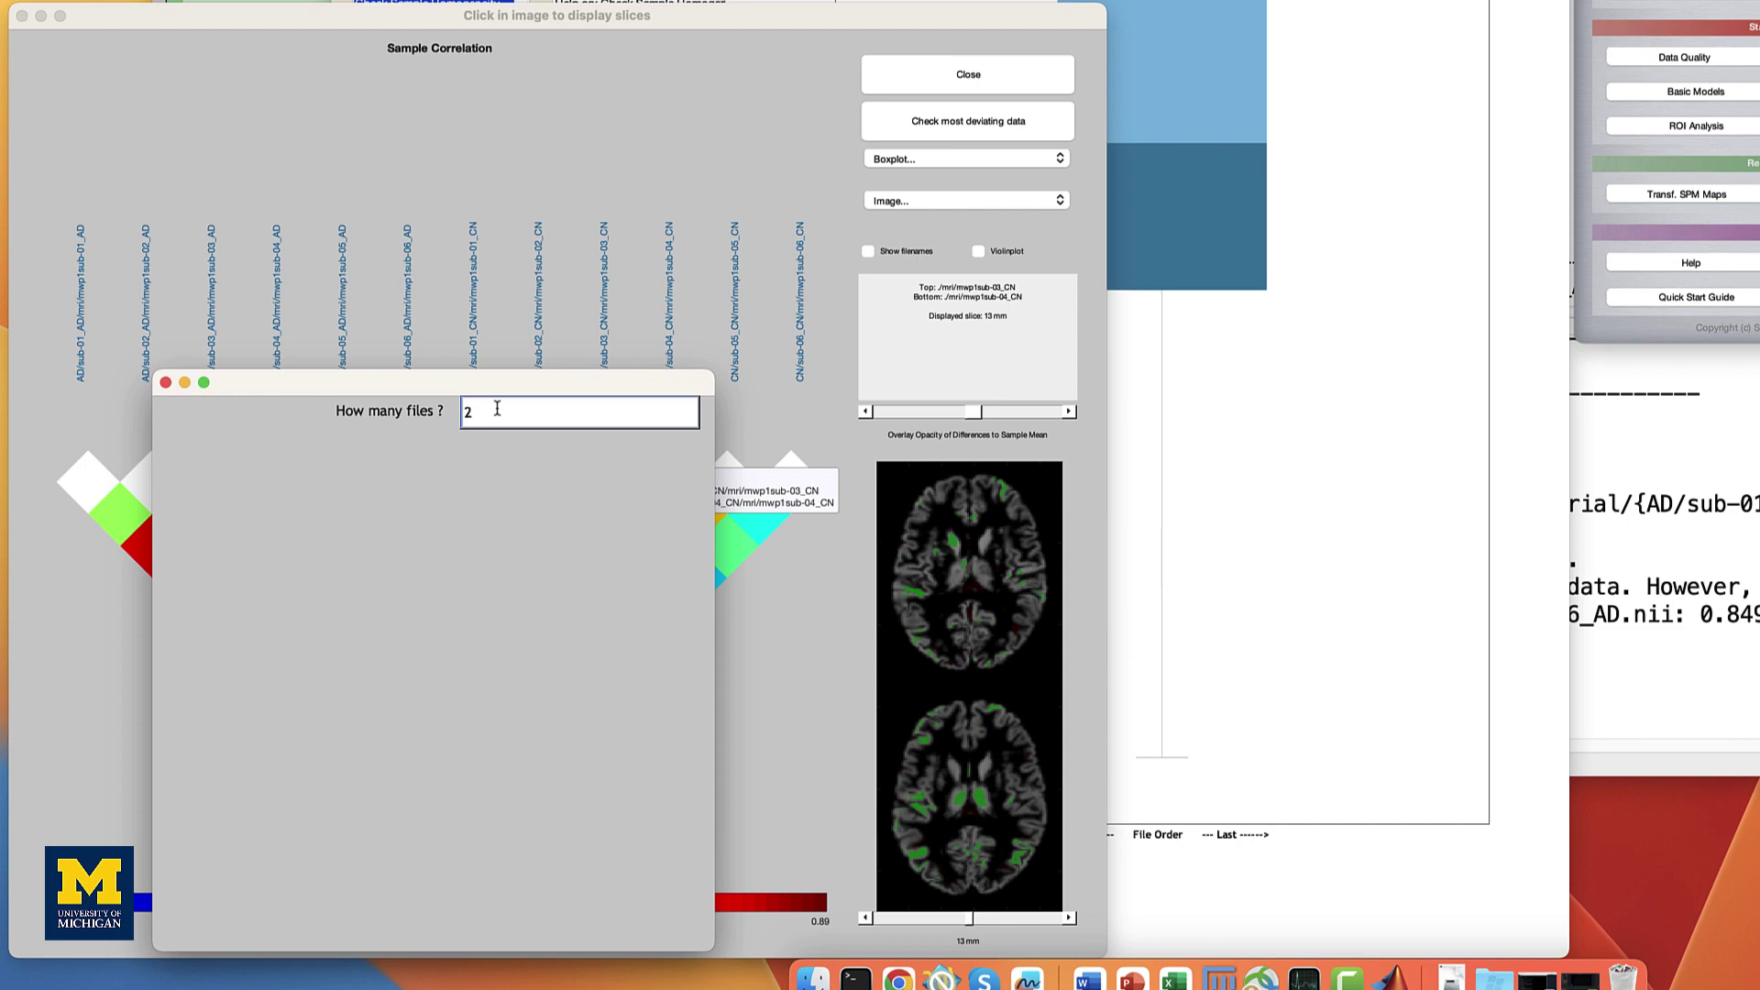
key("Return")
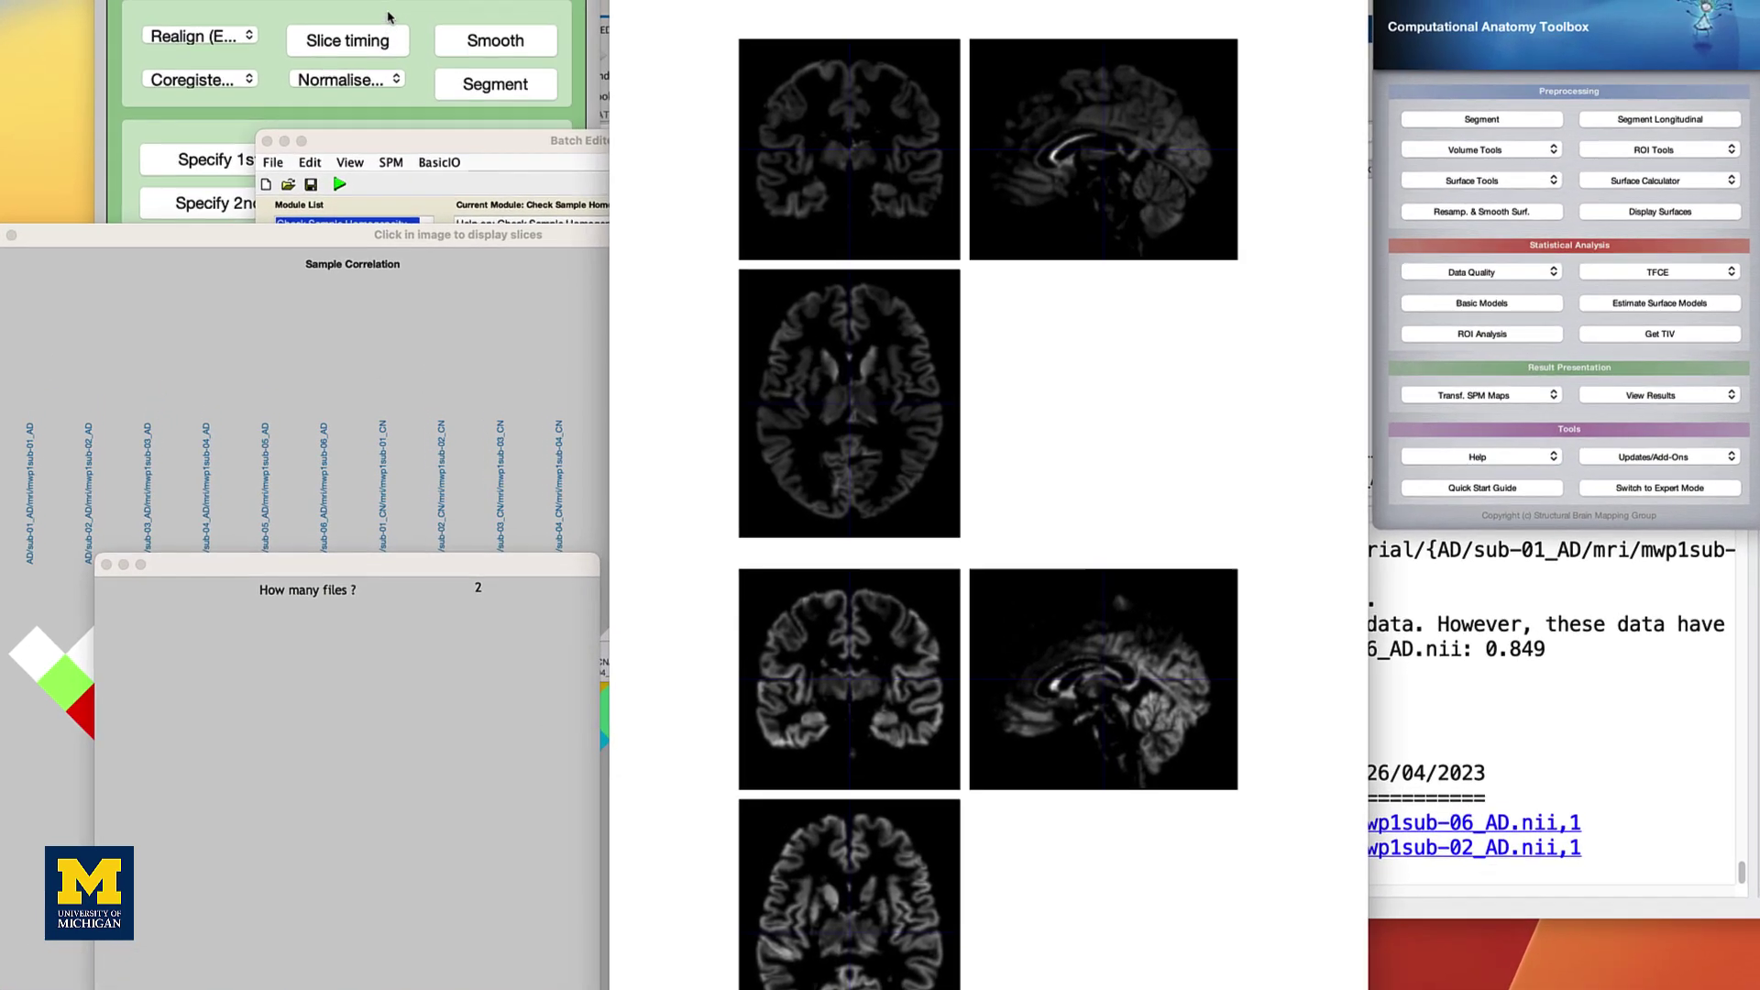
Step: Run an SPM Smooth job on the 12 mwp1 images with FWHM [8 8 8] and prefix 's'
left_click(388, 16)
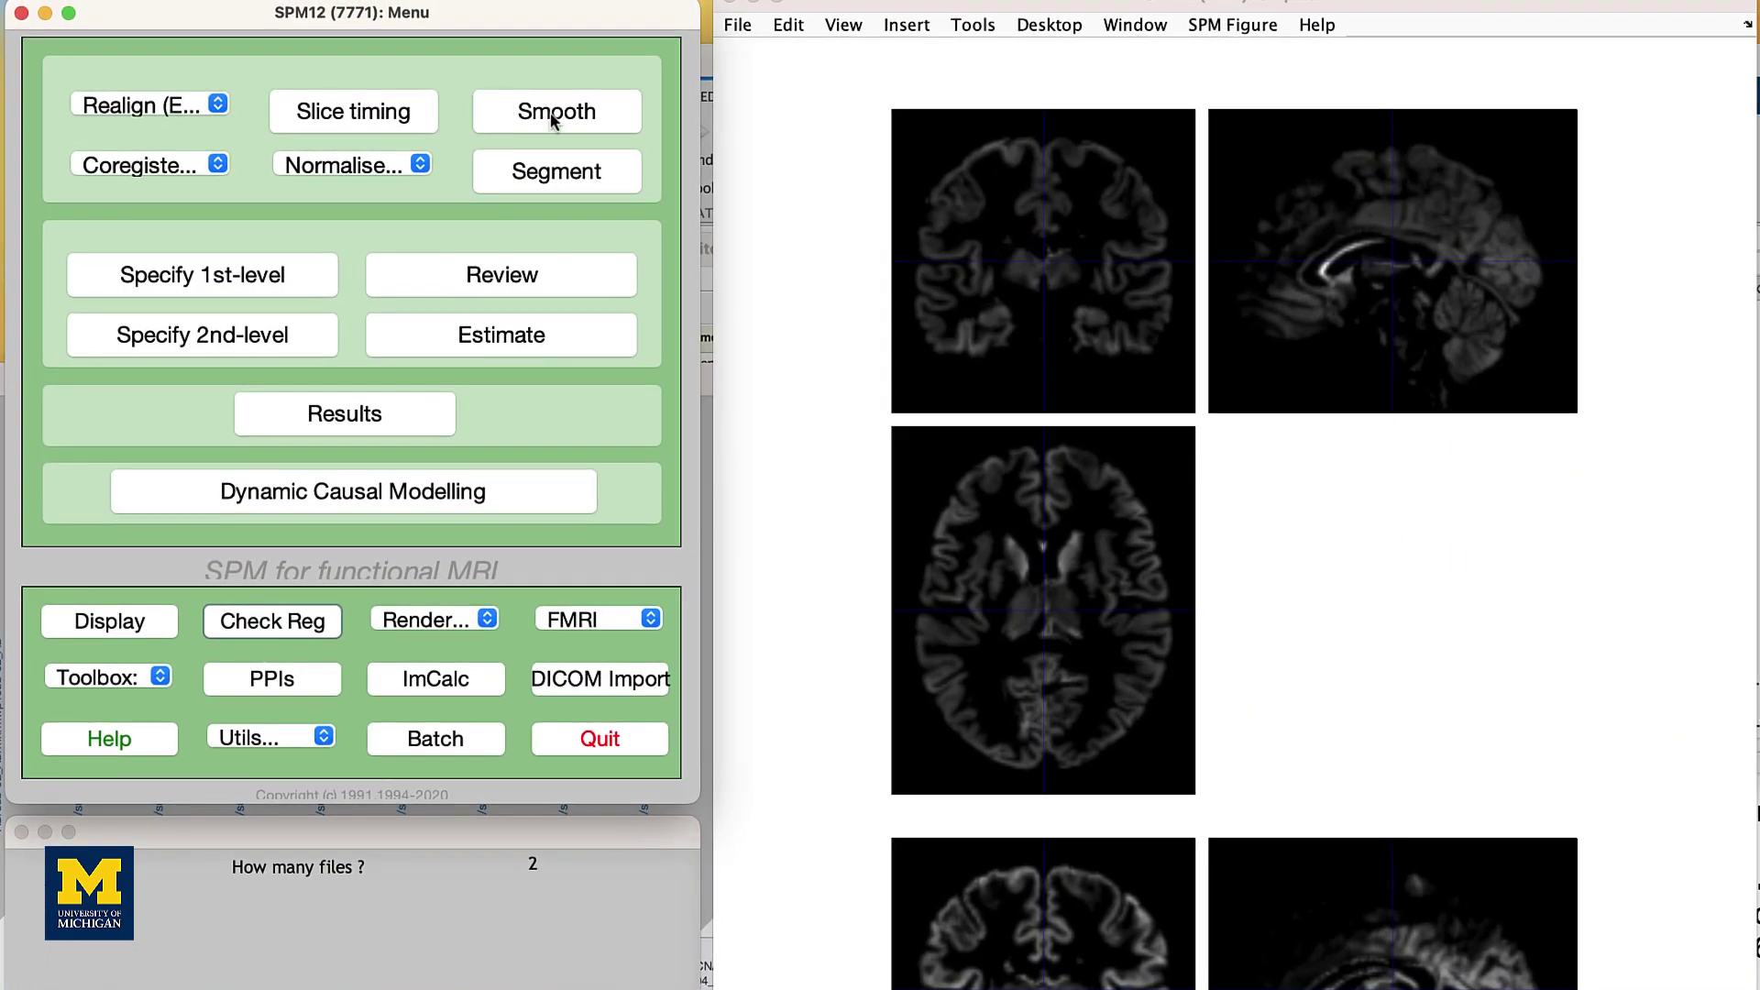
left_click(554, 112)
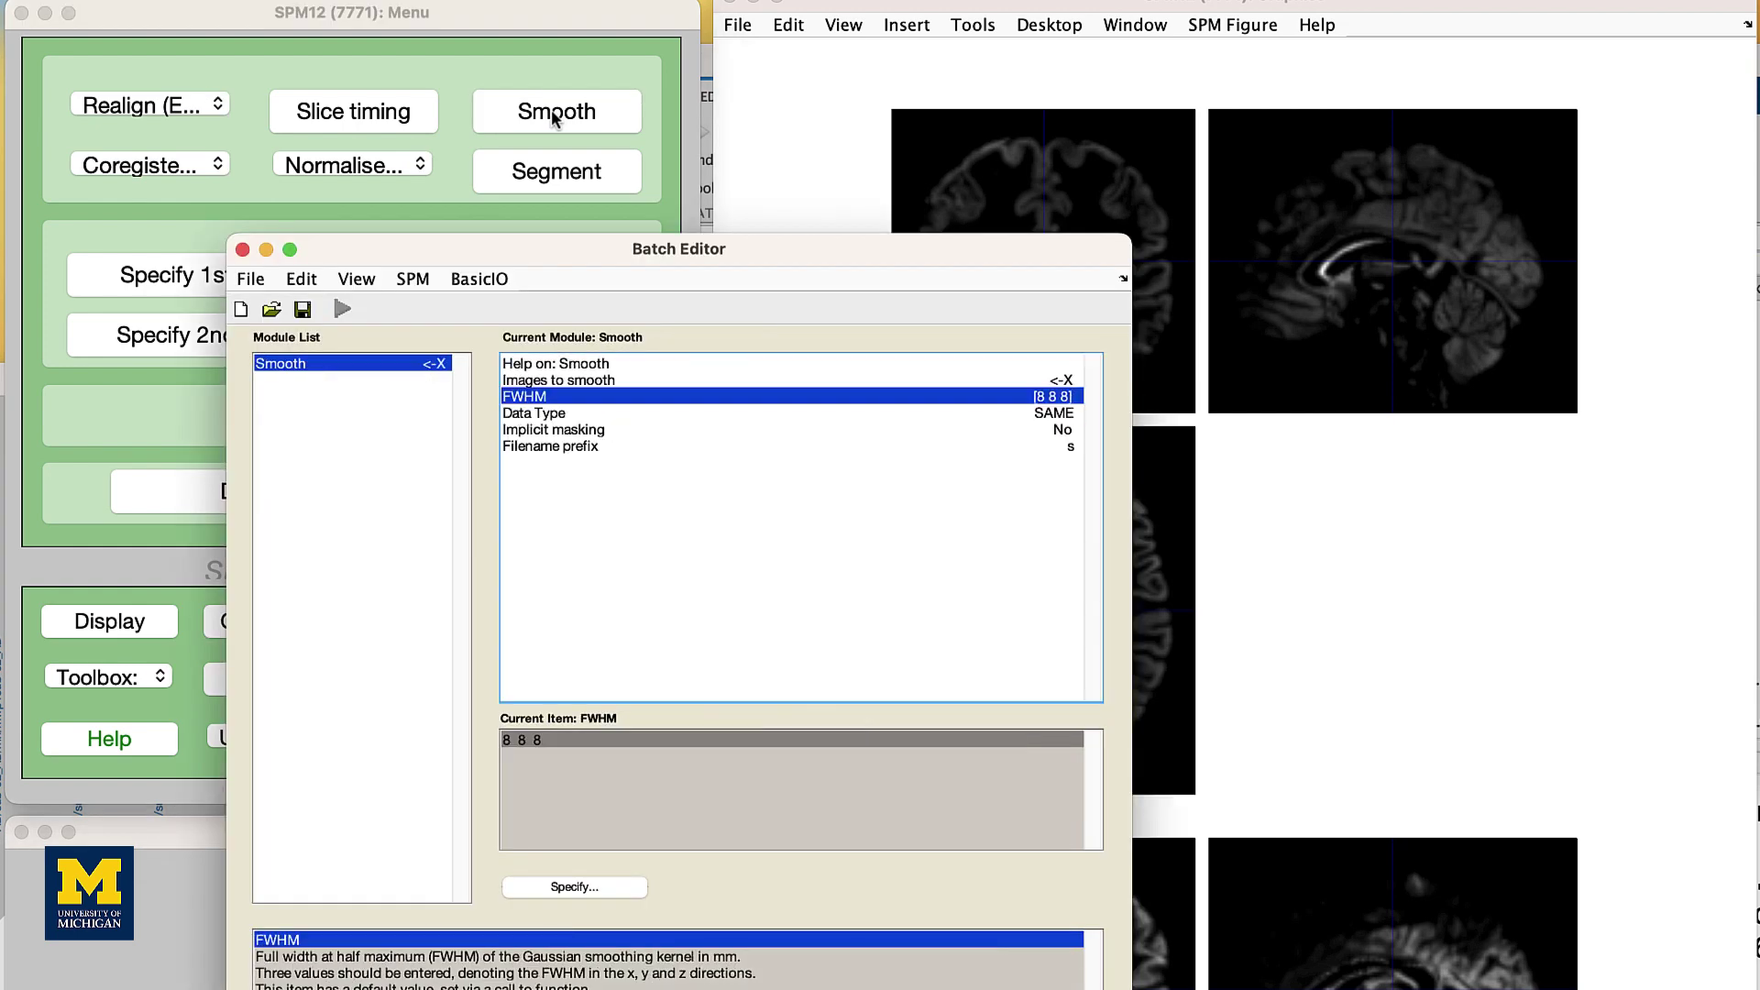
double_click(555, 382)
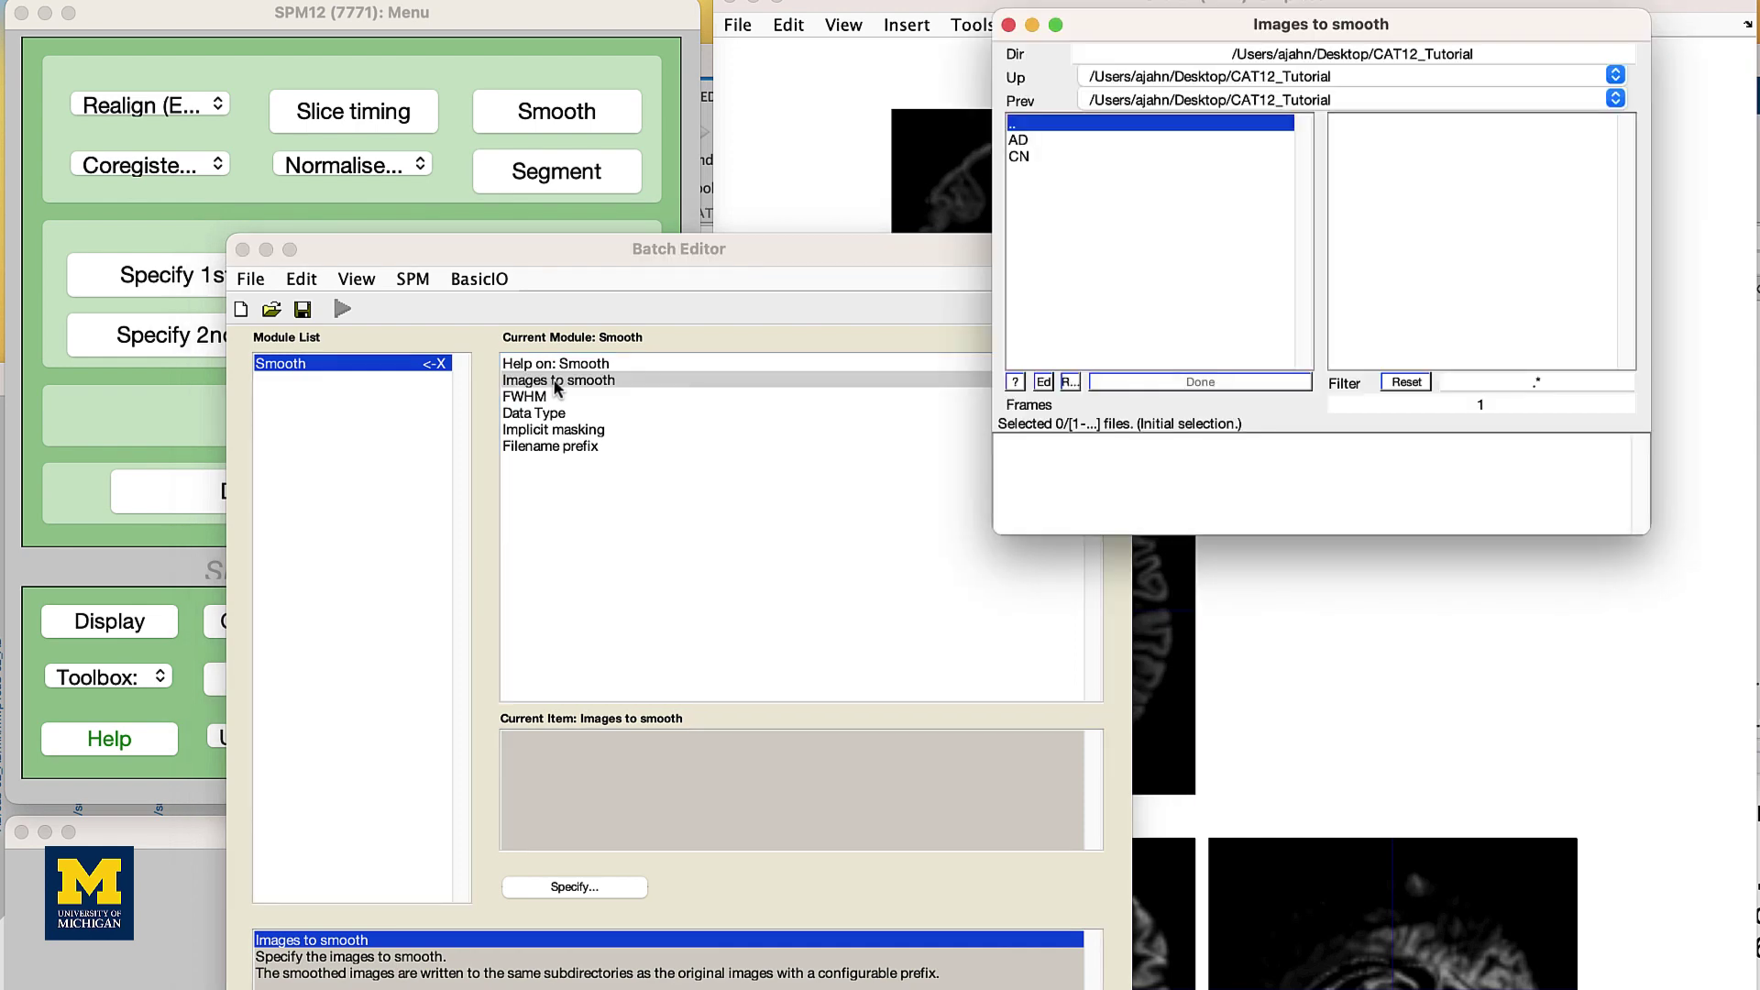
left_click(1480, 381)
type("mwp1")
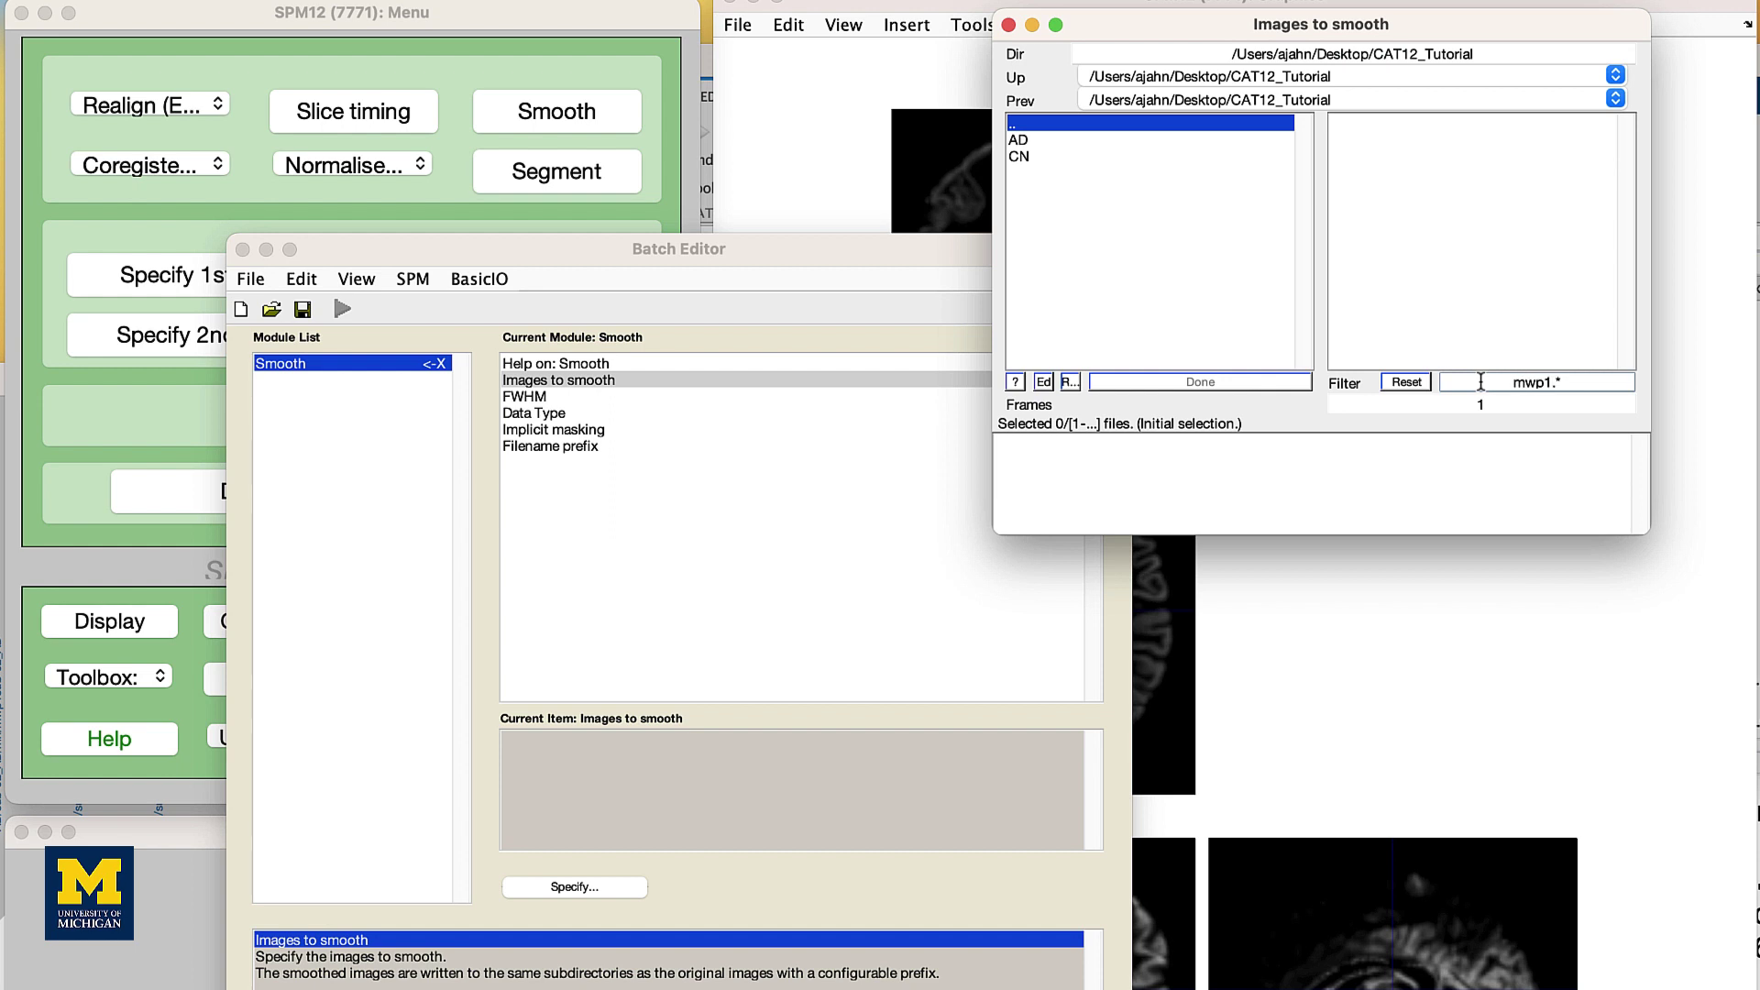
left_click(1069, 381)
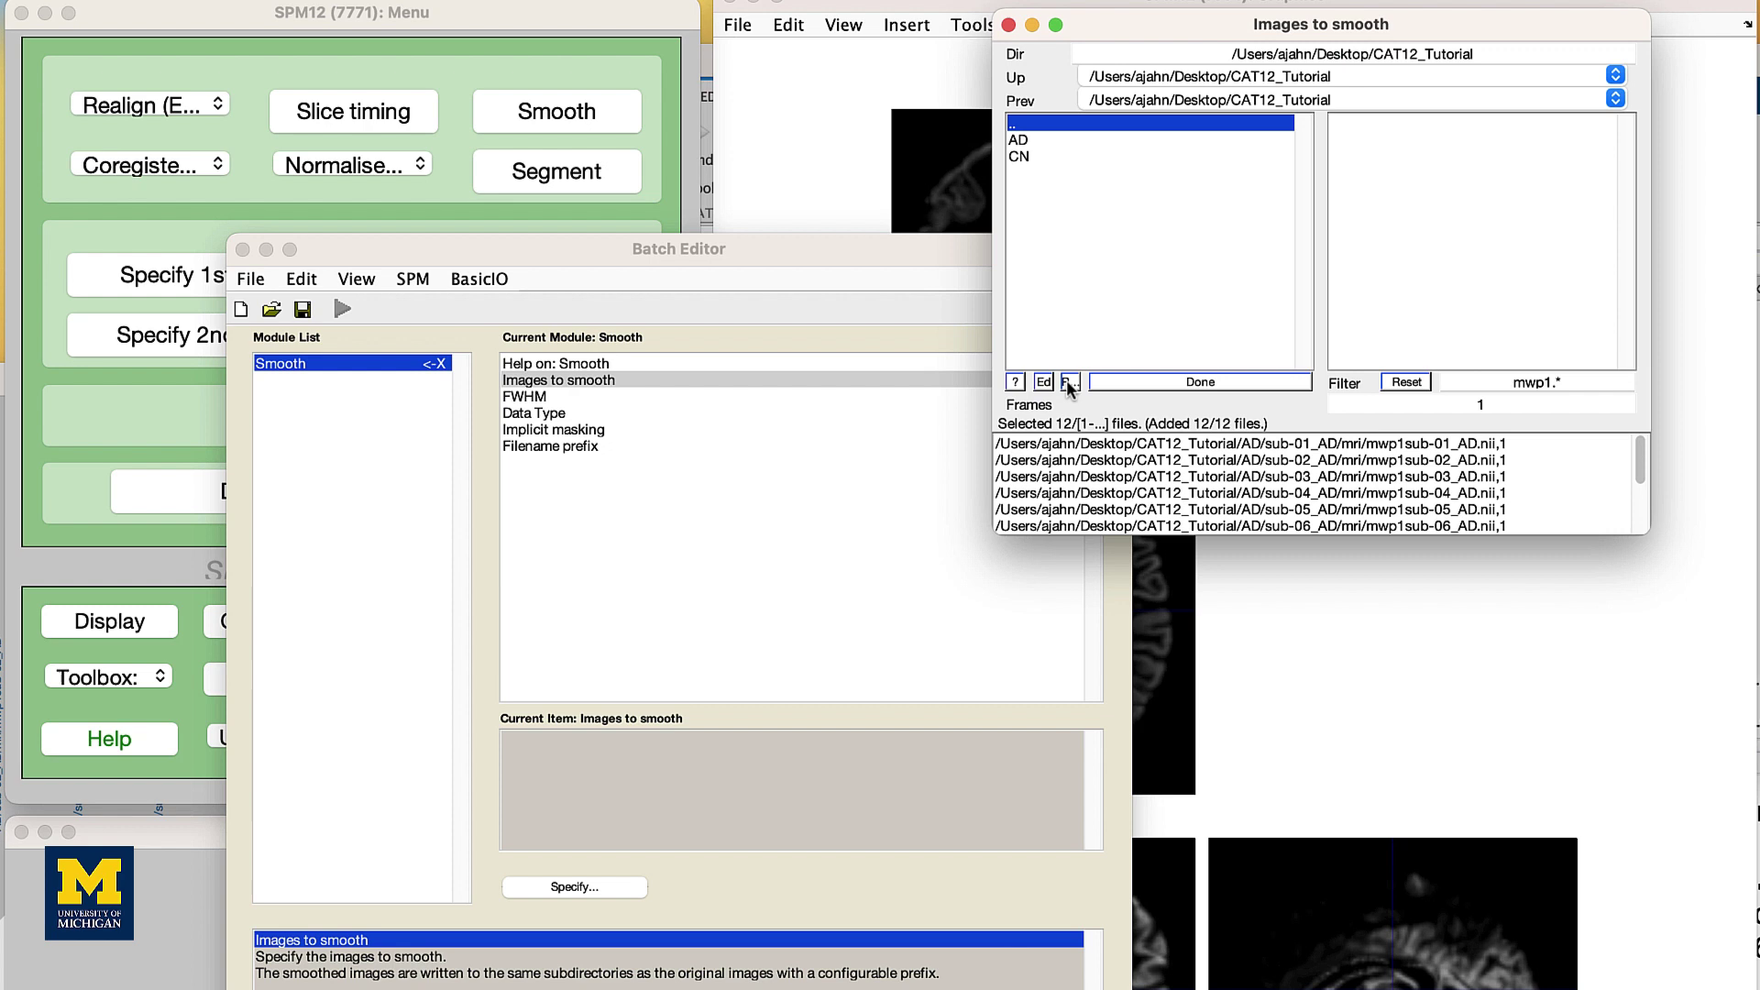
left_click(1164, 386)
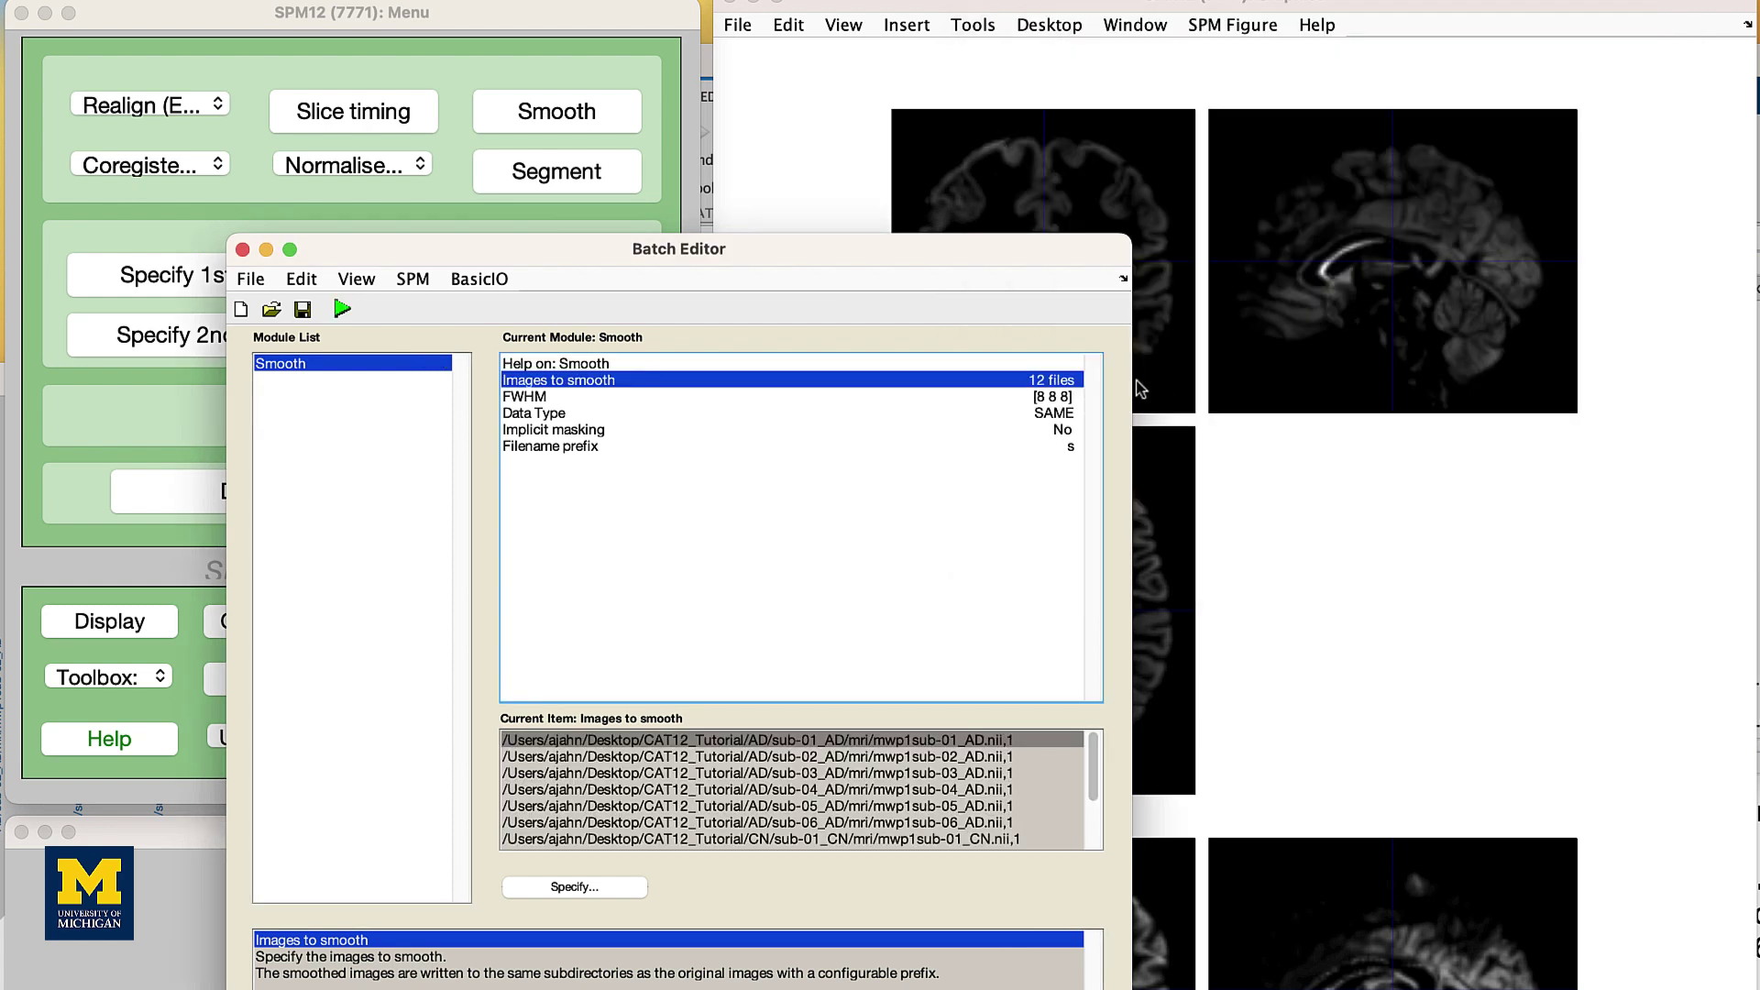
left_click(339, 311)
left_click(196, 399)
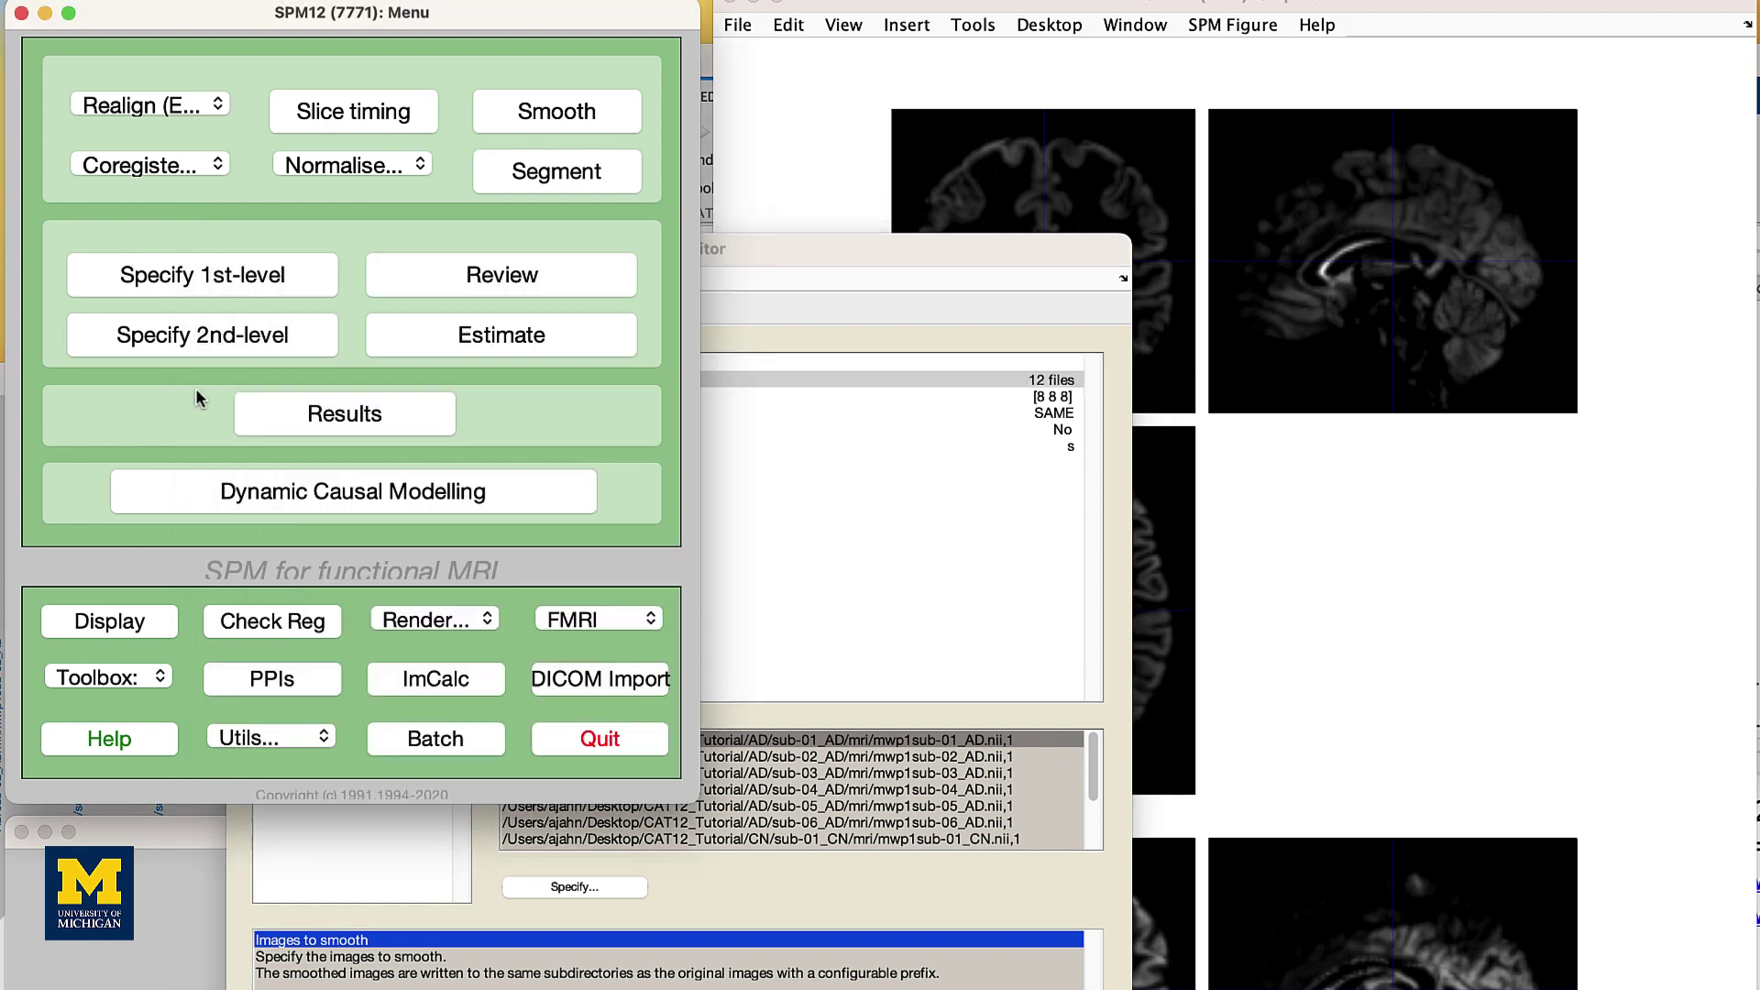
Step: Display the 12 smwp1 images, found recursively, side by side in Check Reg
left_click(282, 627)
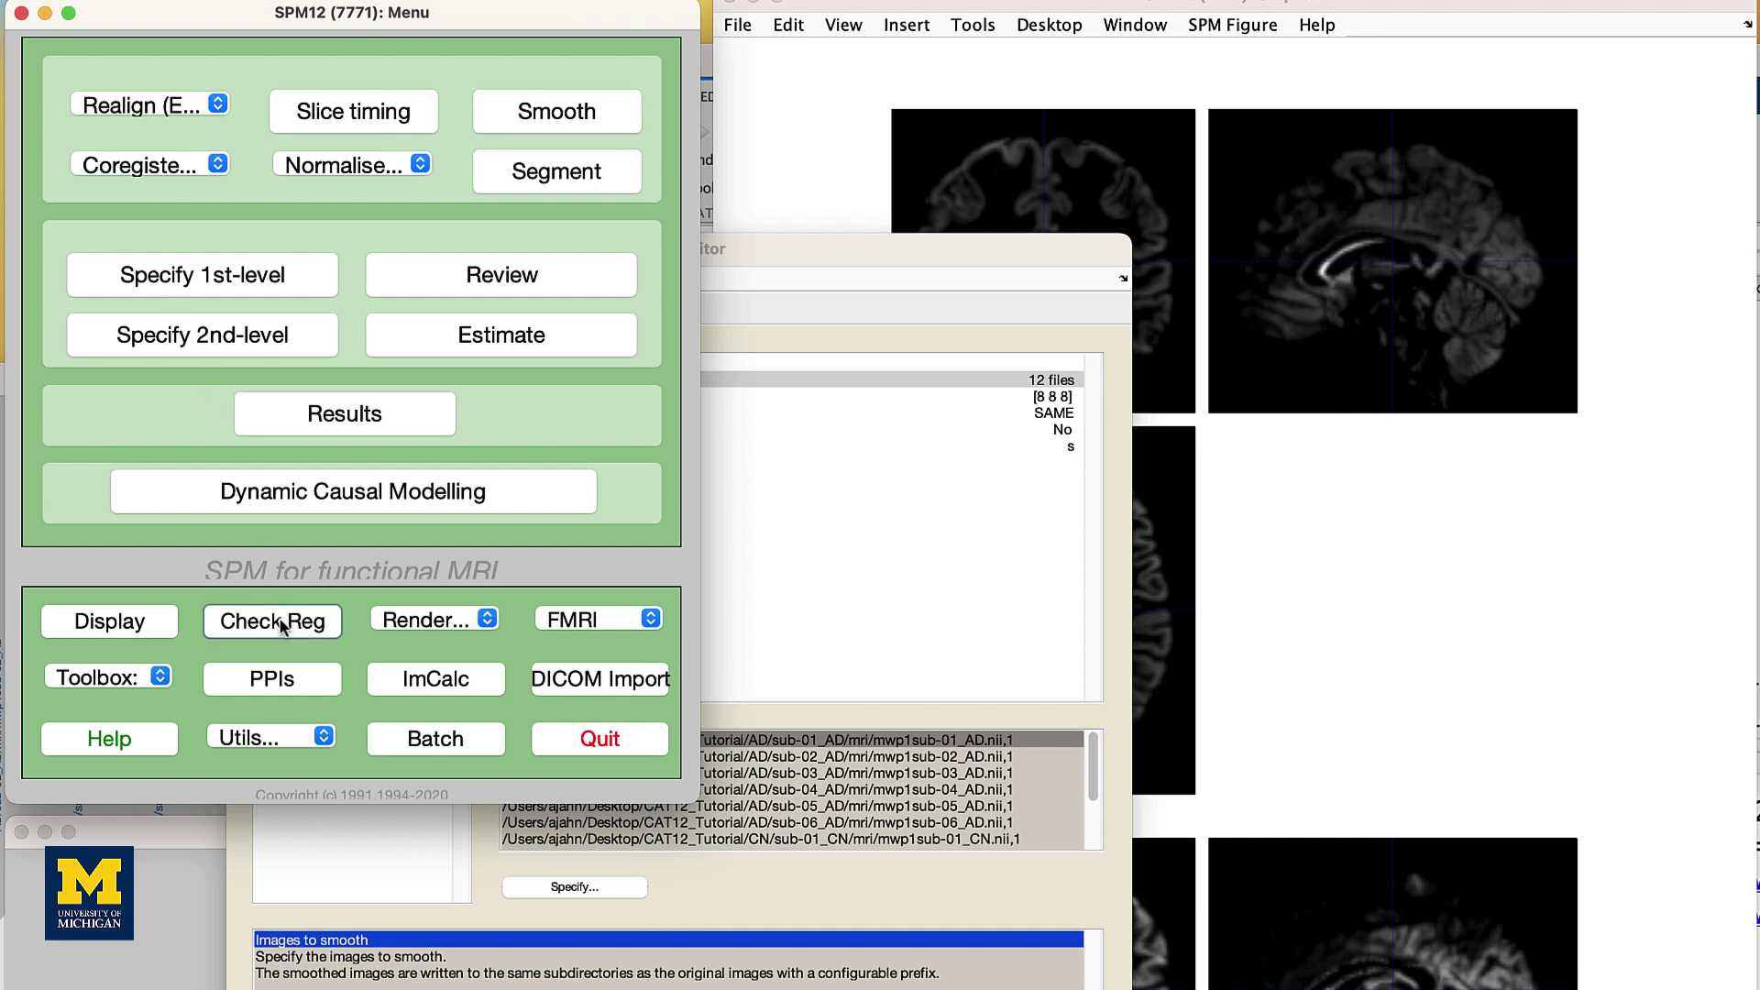
left_click(1486, 380)
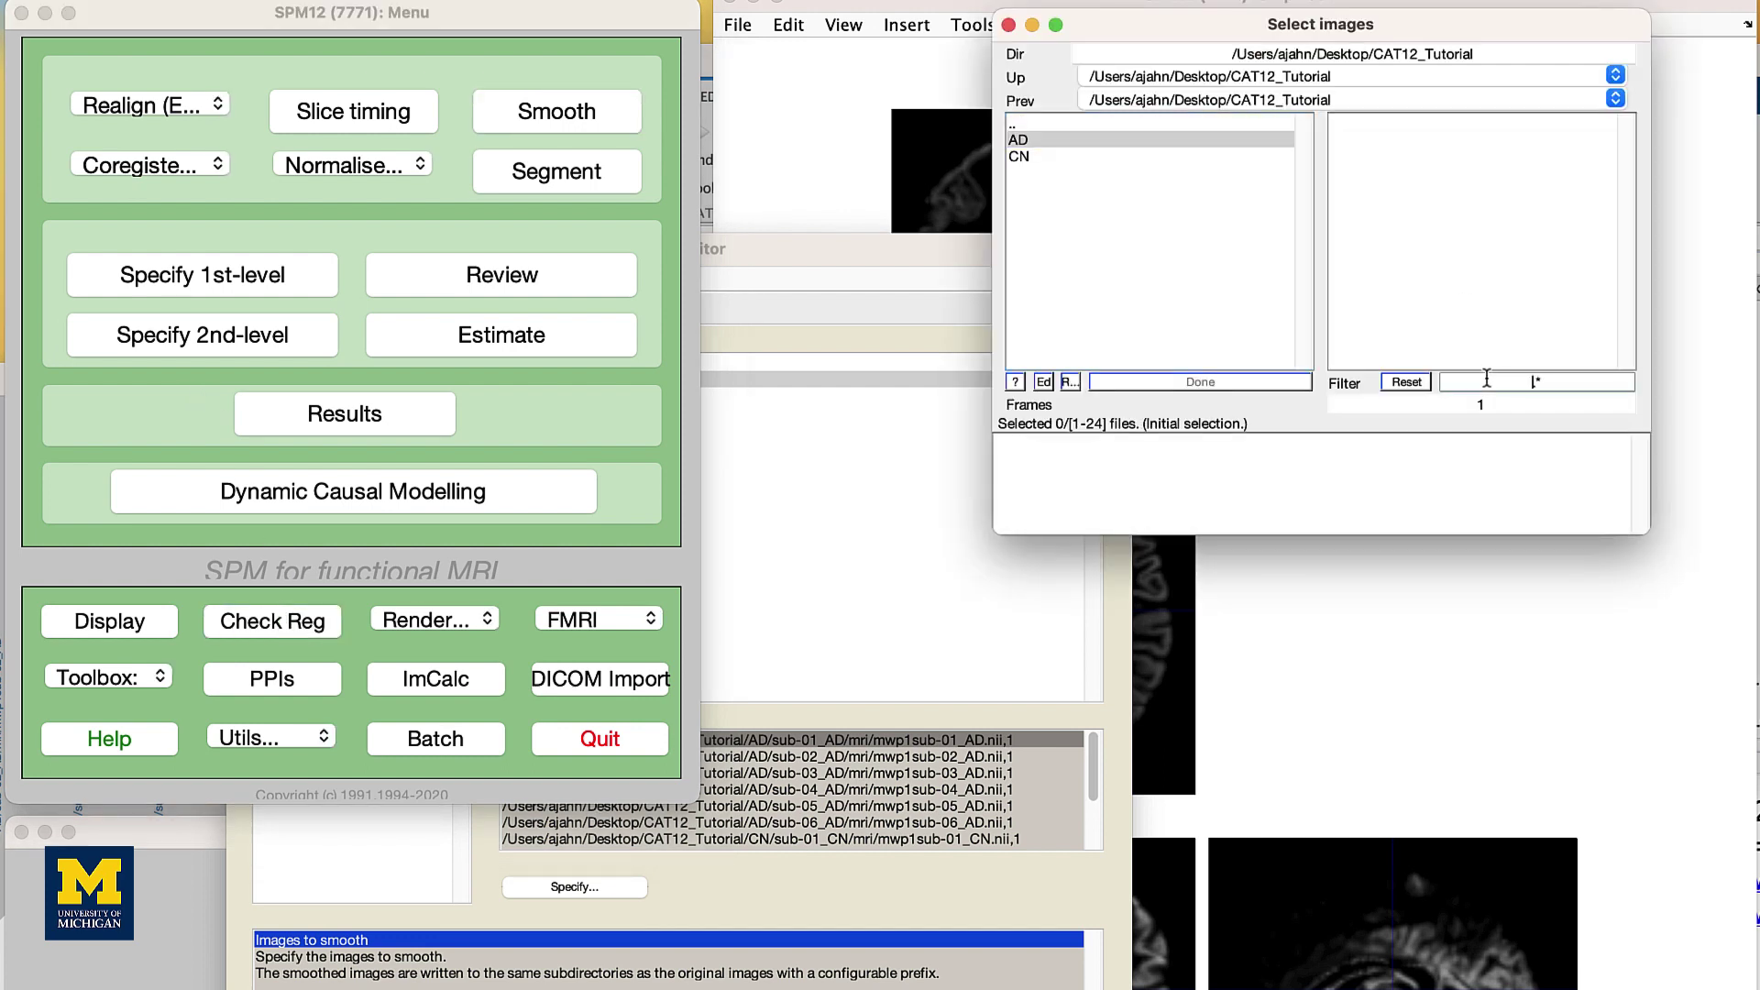
type("smwp")
left_click(1068, 381)
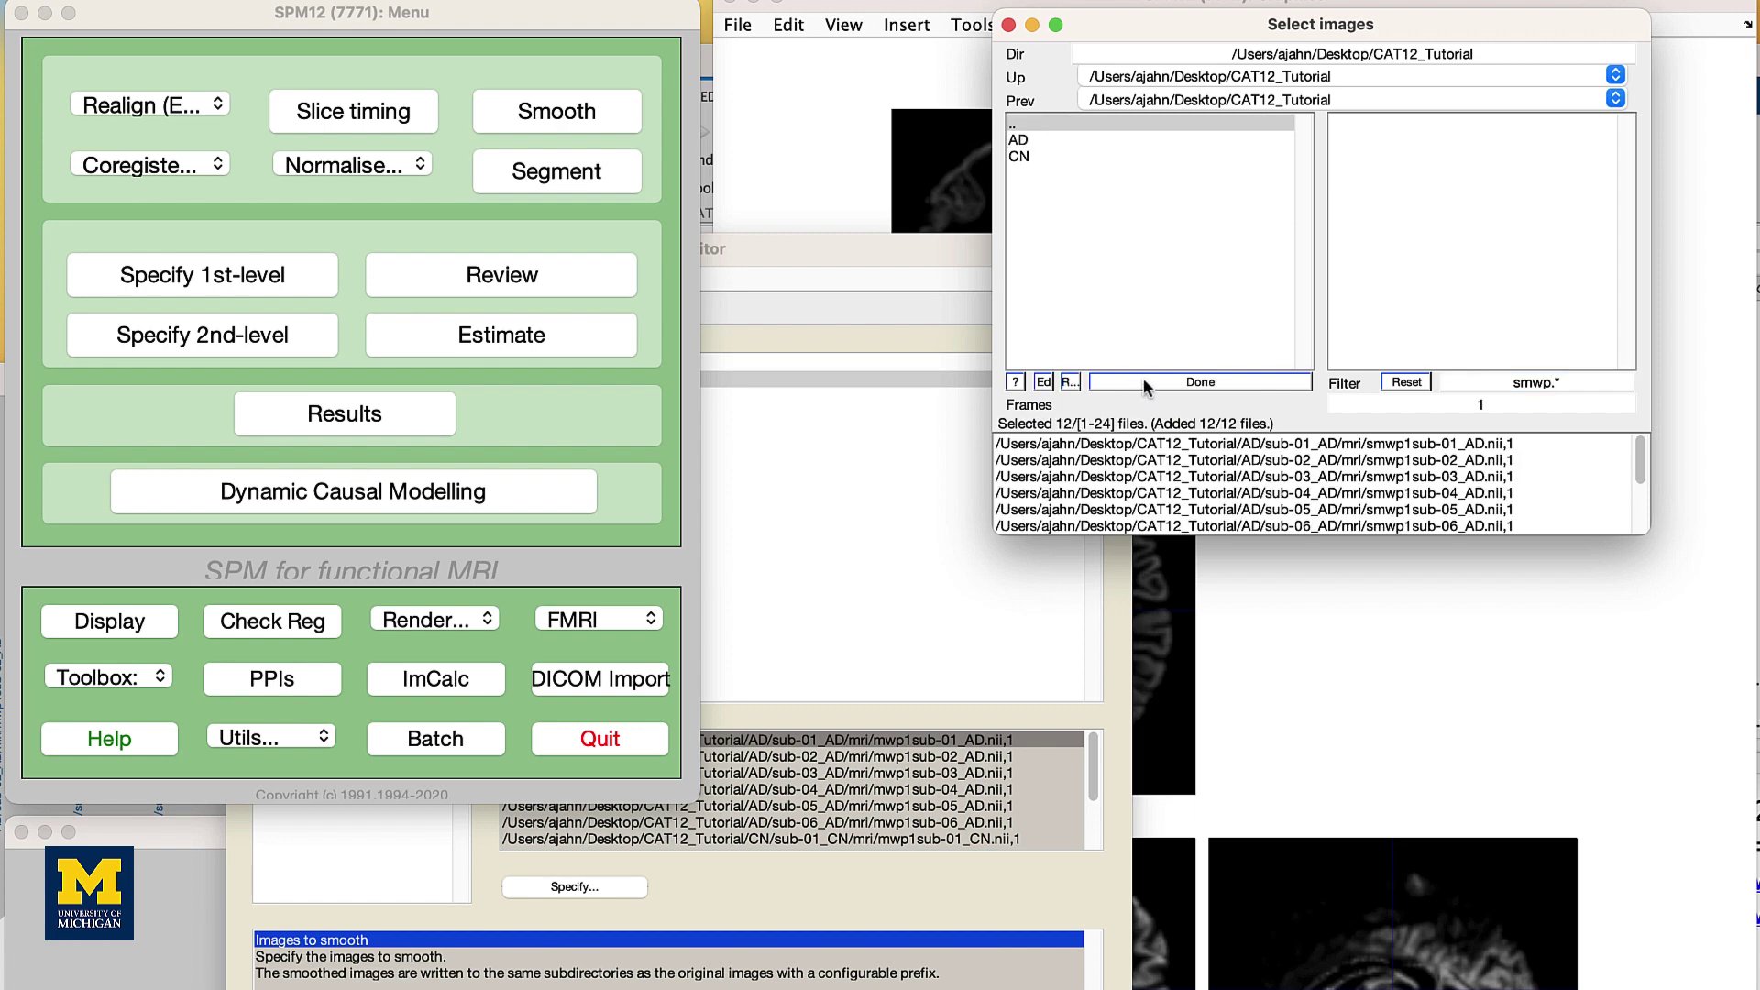
left_click(1143, 381)
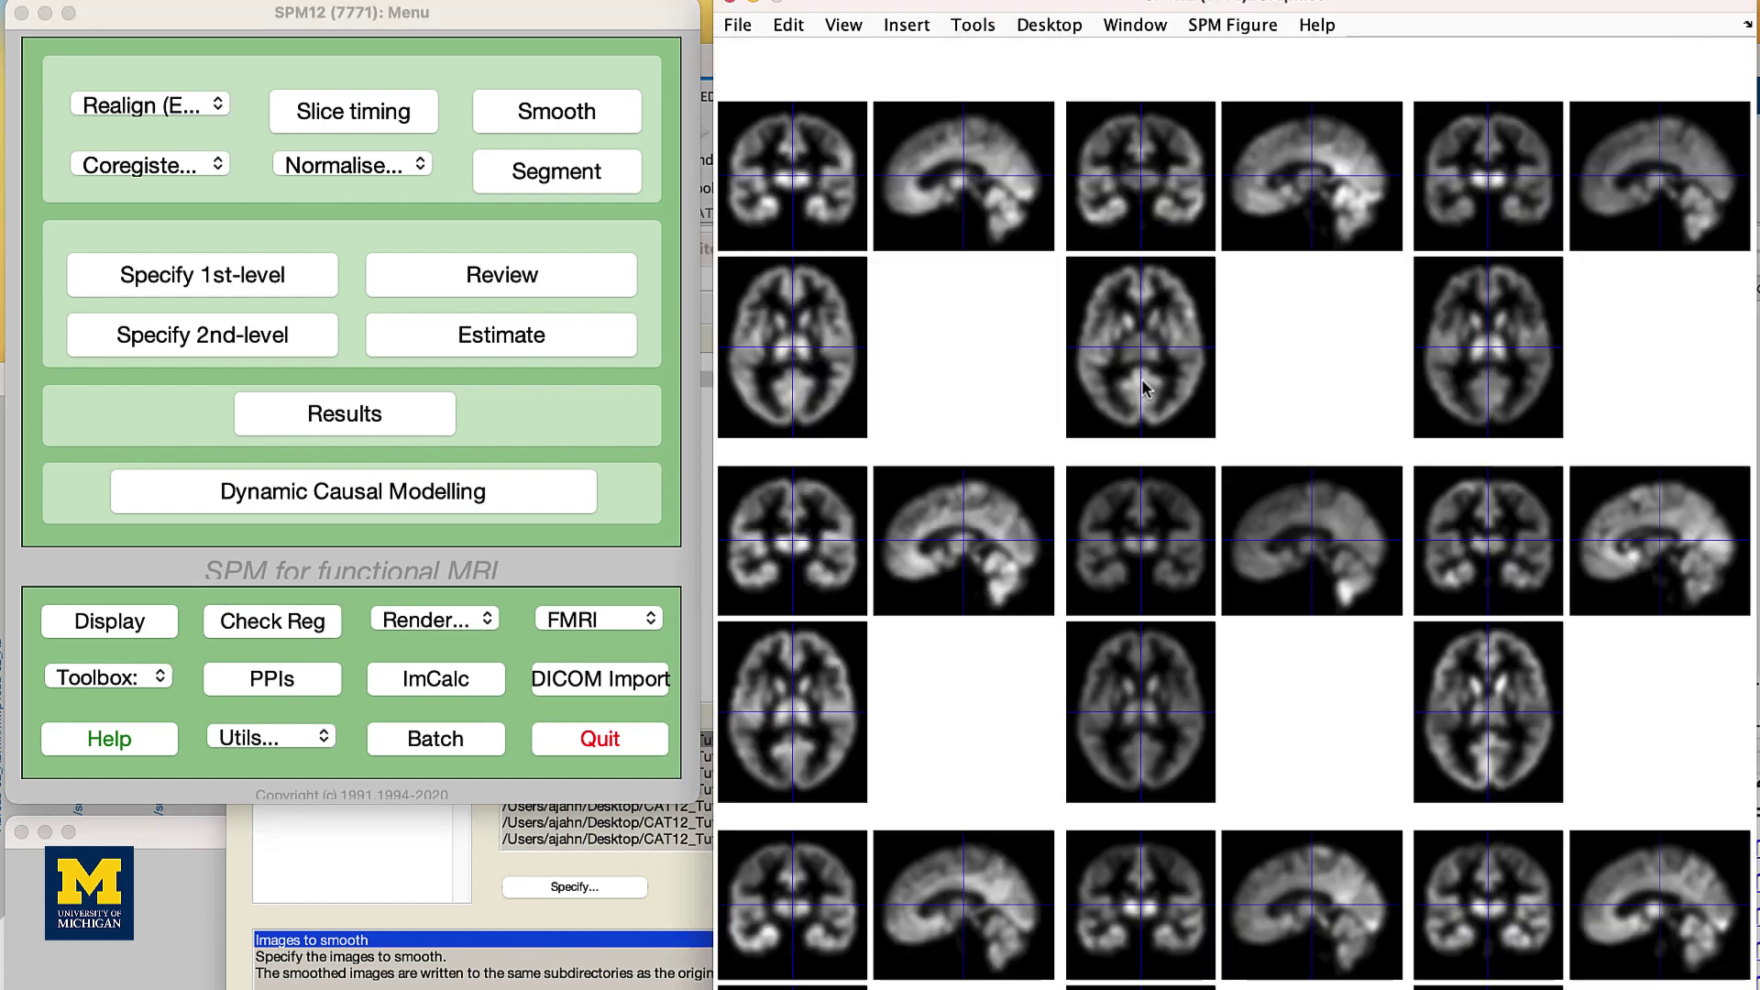